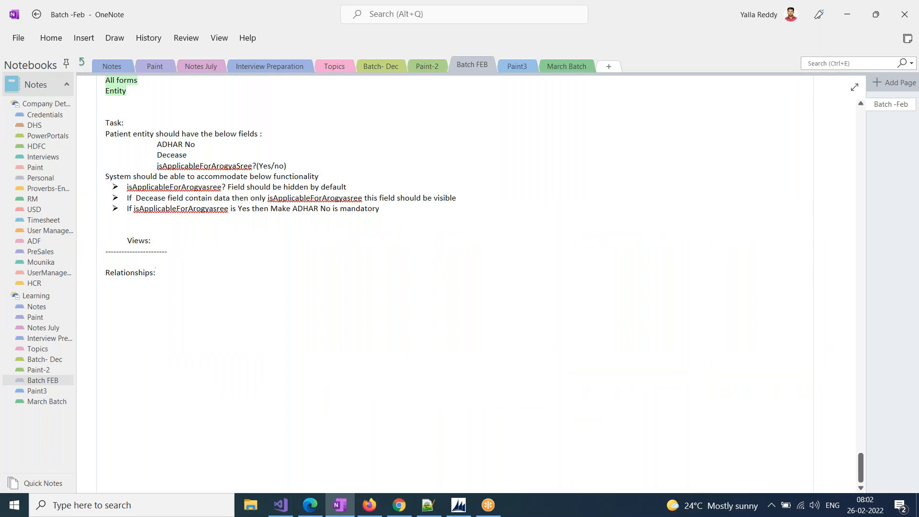
# Underline the new Relationships heading with dashes and review the earlier notes listing the relationship types.
pyautogui.write('-------------------')
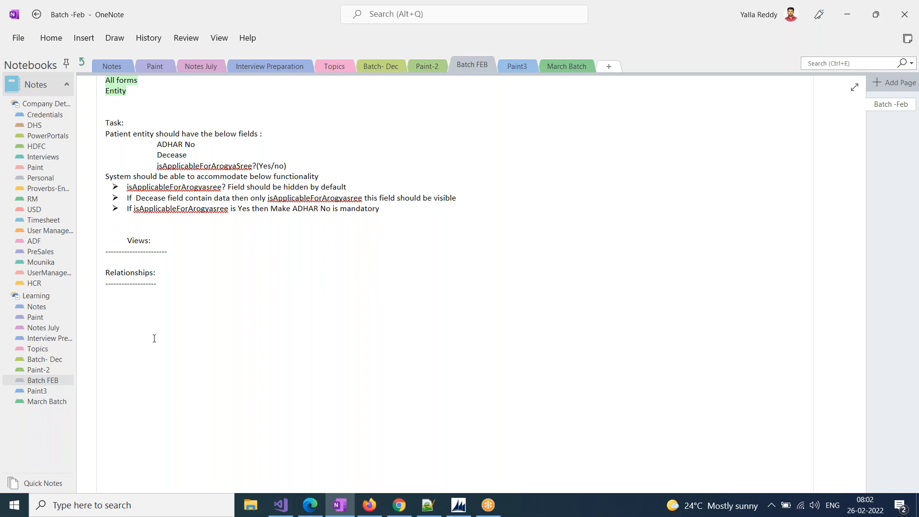
pyautogui.moveTo(859, 469); pyautogui.dragTo(868, 121)
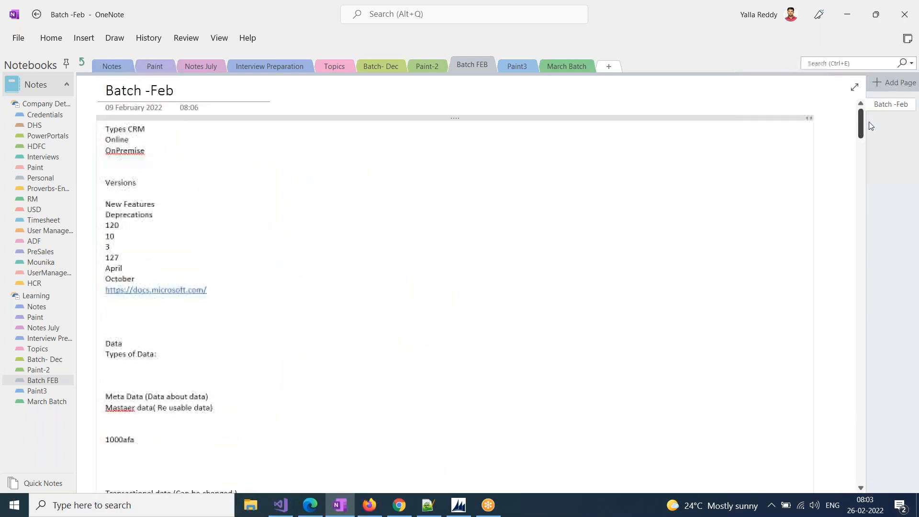
pyautogui.scroll(-10, 414, 269)
pyautogui.scroll(4, 415, 269)
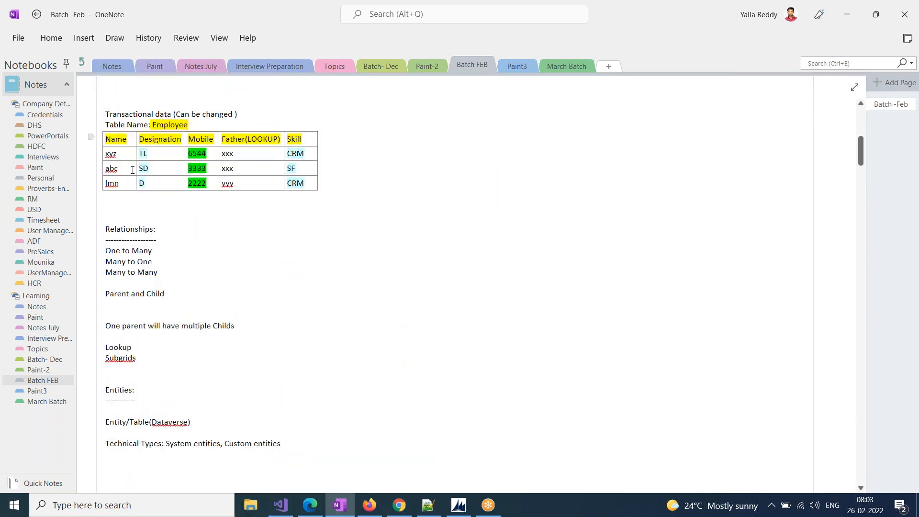
pyautogui.moveTo(160, 273); pyautogui.dragTo(102, 252)
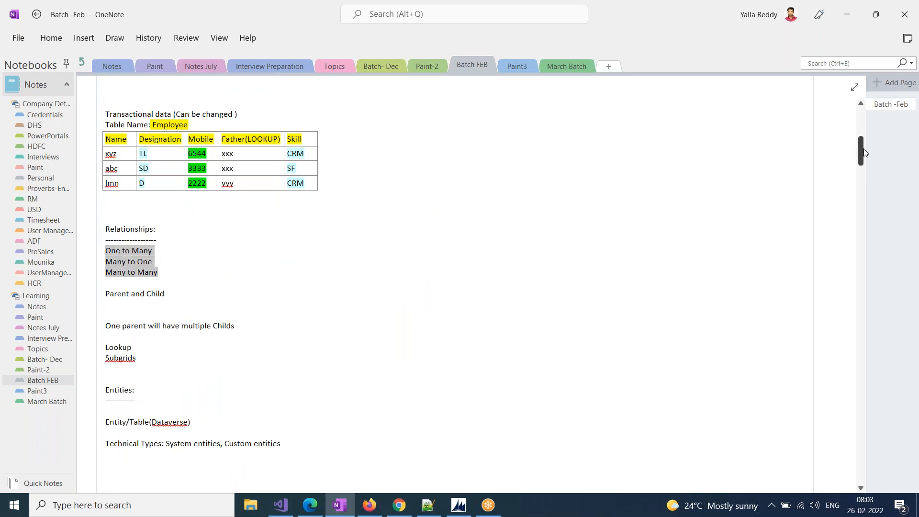
pyautogui.moveTo(862, 153); pyautogui.dragTo(881, 466)
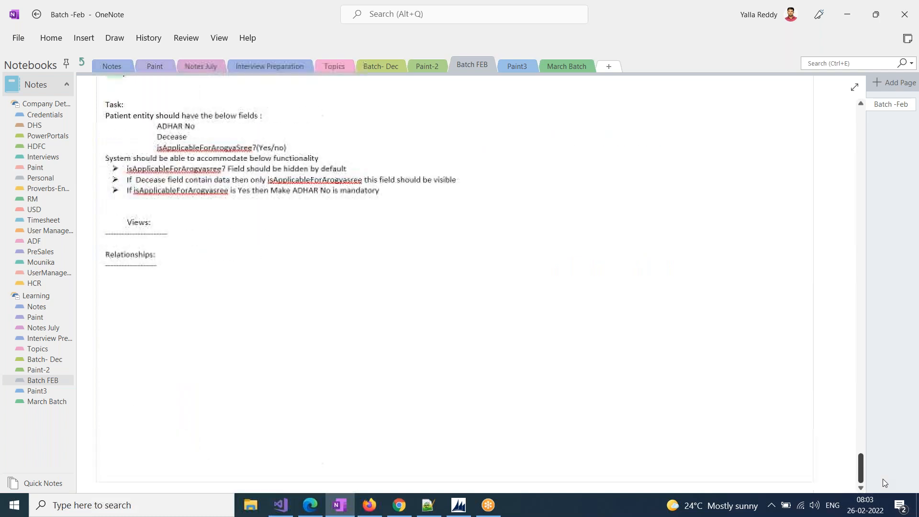
pyautogui.click(125, 288)
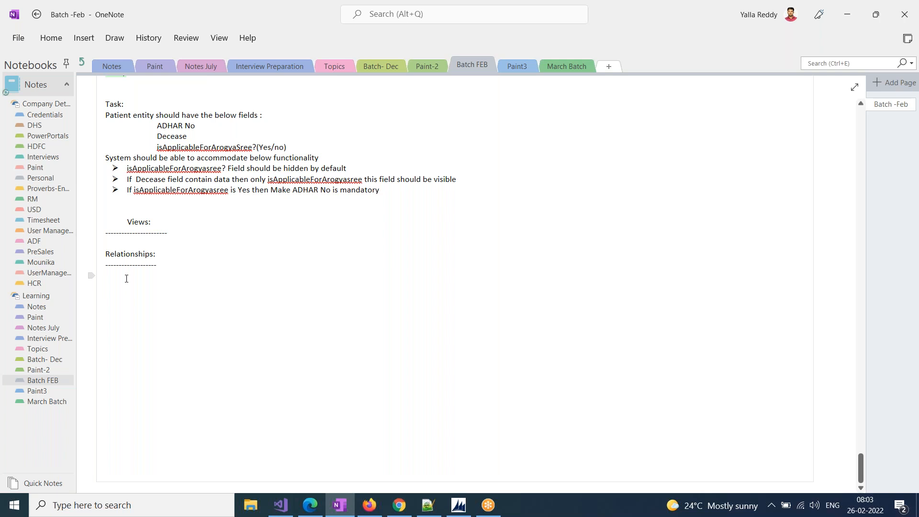
# Switch to Dynamics 365 in Edge, and open both its advanced settings and the Hospital Management app.
pyautogui.click(311, 505)
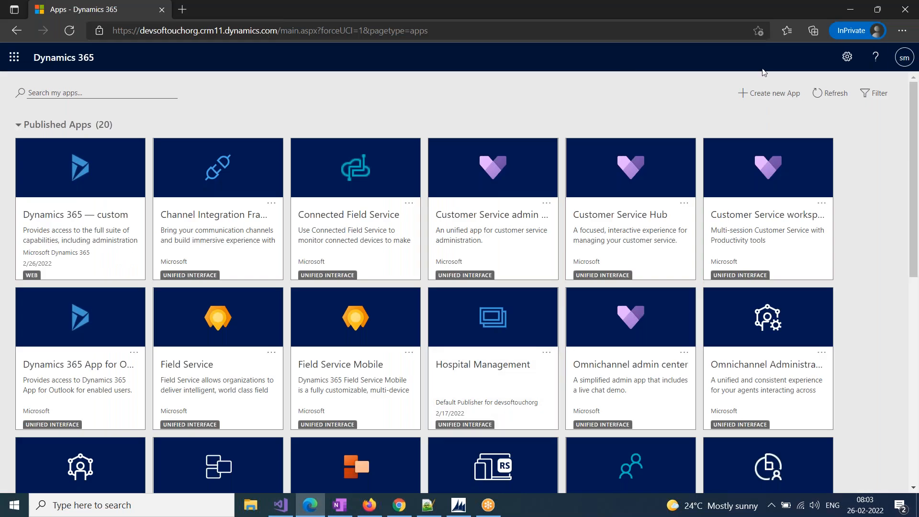
pyautogui.click(844, 61)
pyautogui.click(823, 116)
pyautogui.click(126, 6)
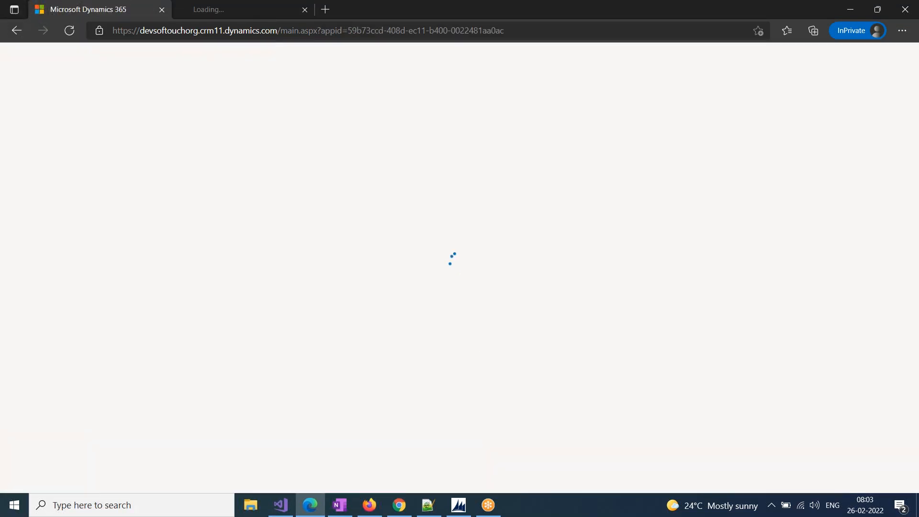
pyautogui.click(227, 6)
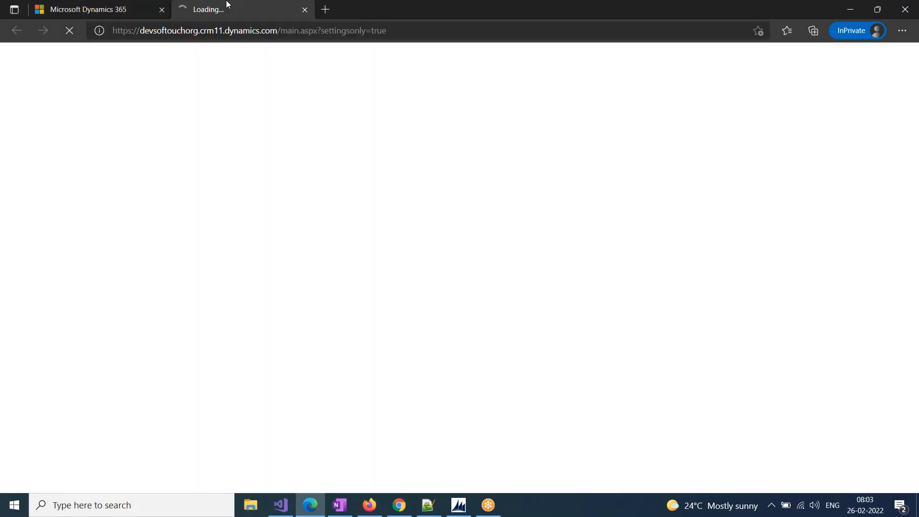
pyautogui.click(99, 6)
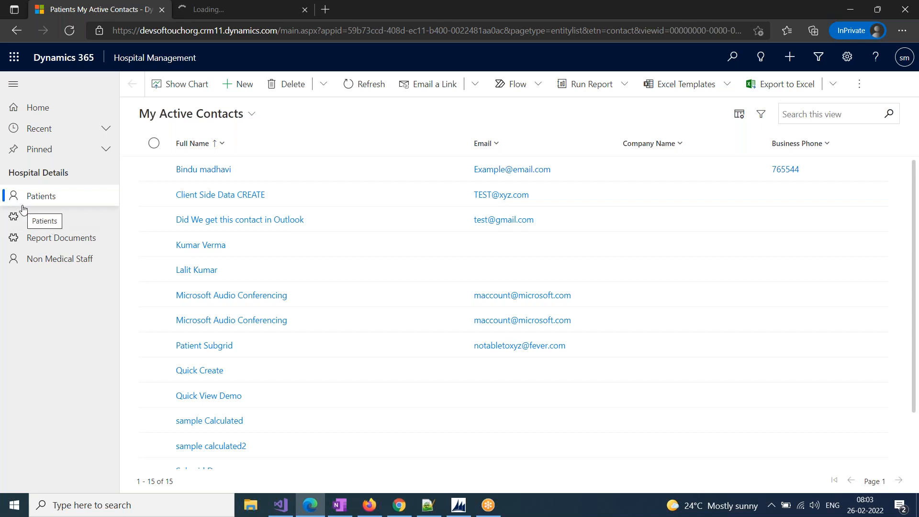
# Open the Hospital Management solution from the Solutions area of the advanced settings.
pyautogui.click(248, 4)
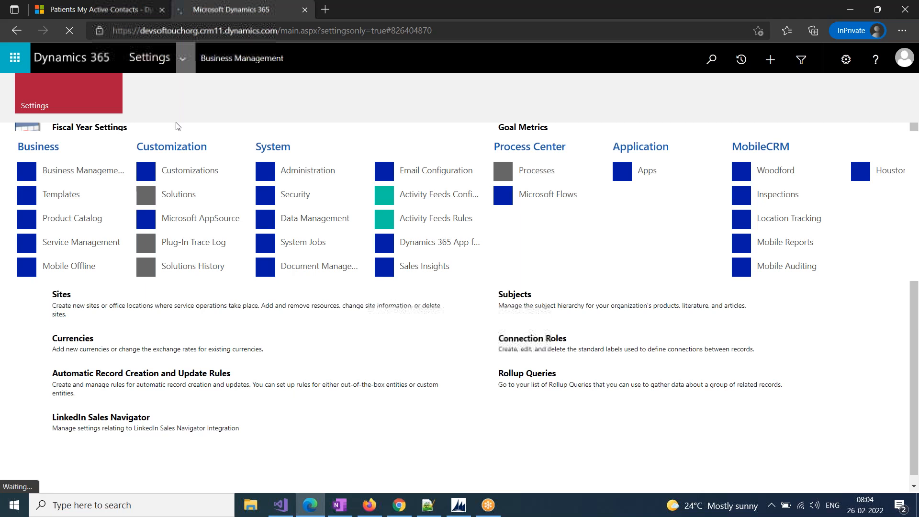
pyautogui.click(192, 195)
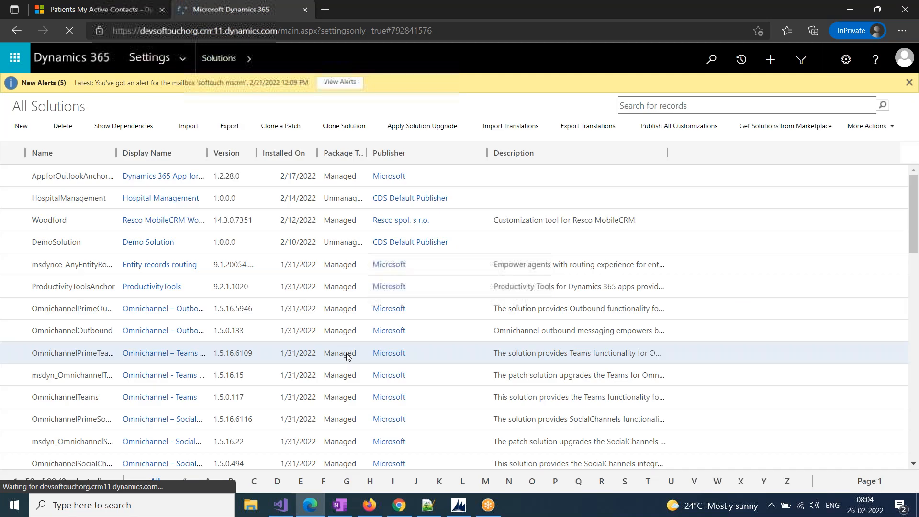
pyautogui.doubleClick(291, 294)
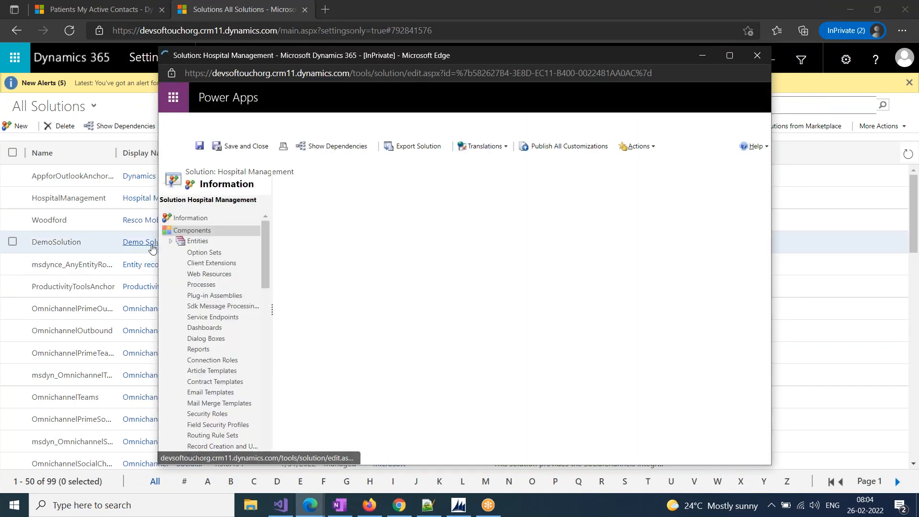
# Expand the Patient and Report Document entities and list the fields of Report Document.
pyautogui.click(197, 241)
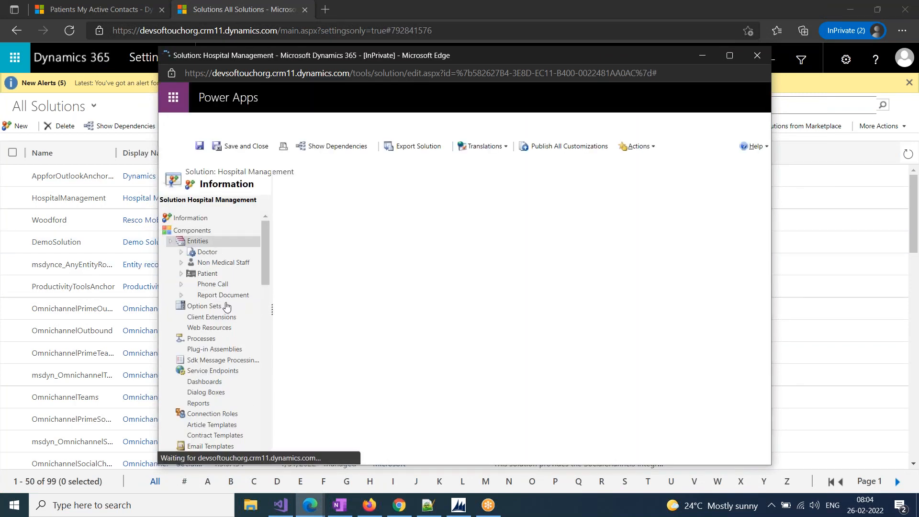
pyautogui.click(181, 274)
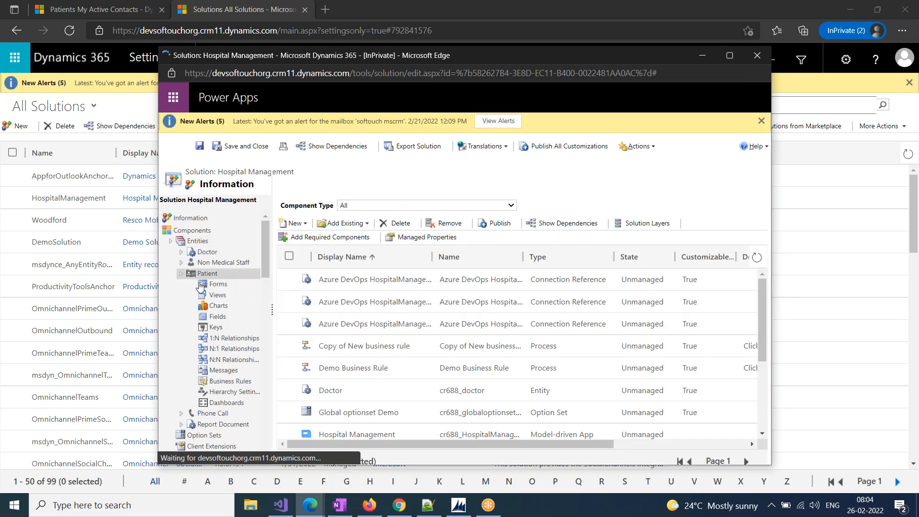
pyautogui.scroll(-2, 206, 350)
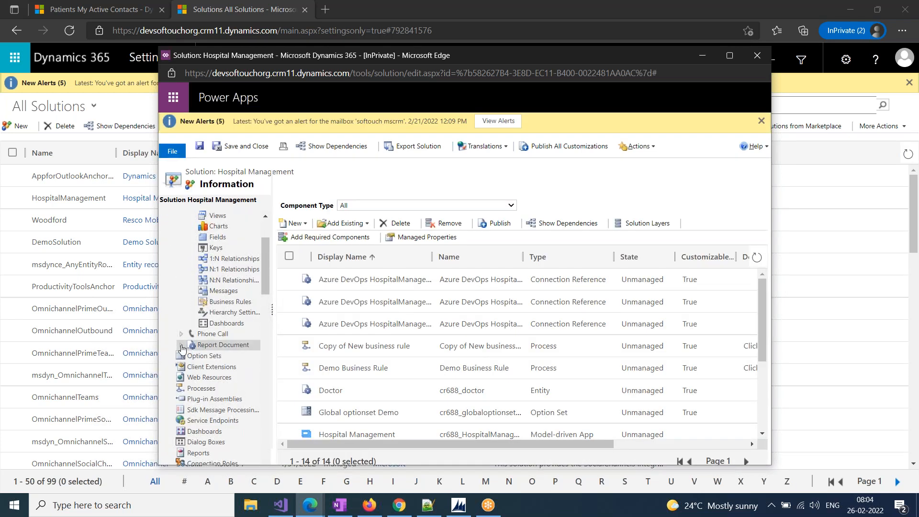
pyautogui.click(182, 345)
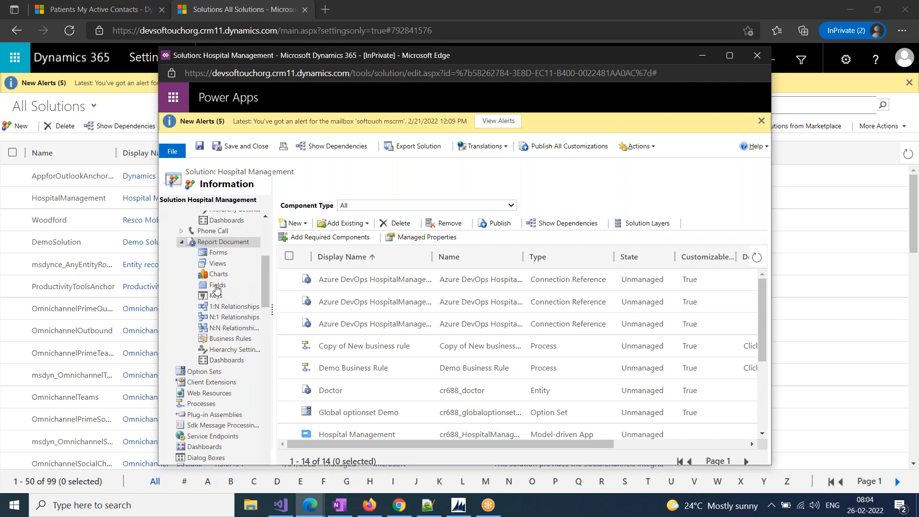
pyautogui.click(217, 285)
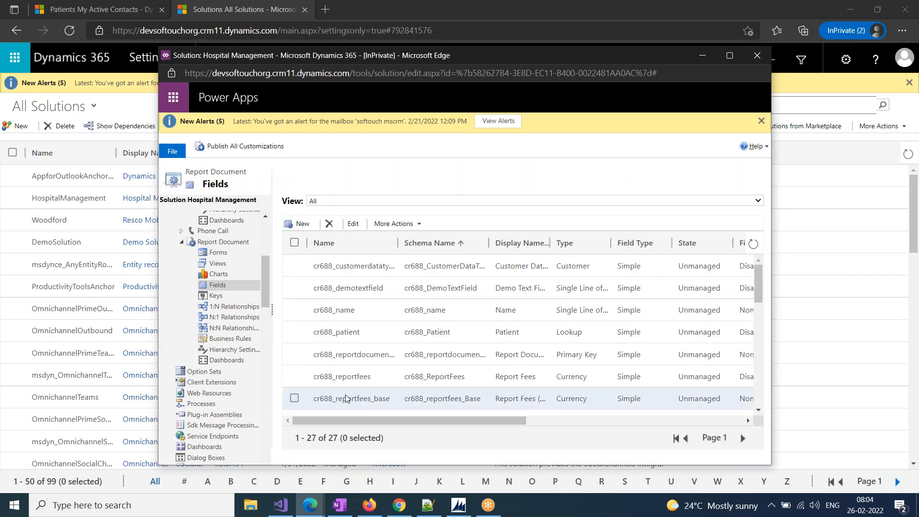
# Open the Patient lookup field of Report Document, examine its relationship name, and close the field window.
pyautogui.scroll(-2, 346, 398)
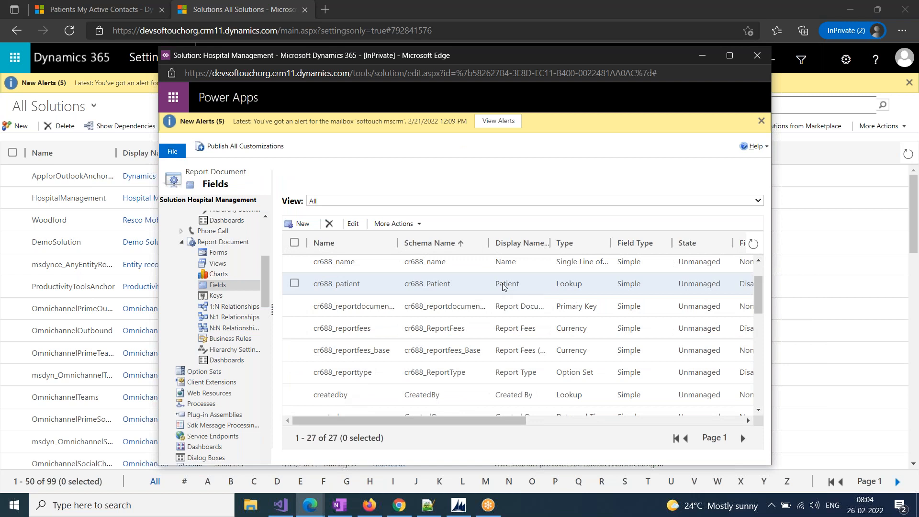
pyautogui.doubleClick(502, 287)
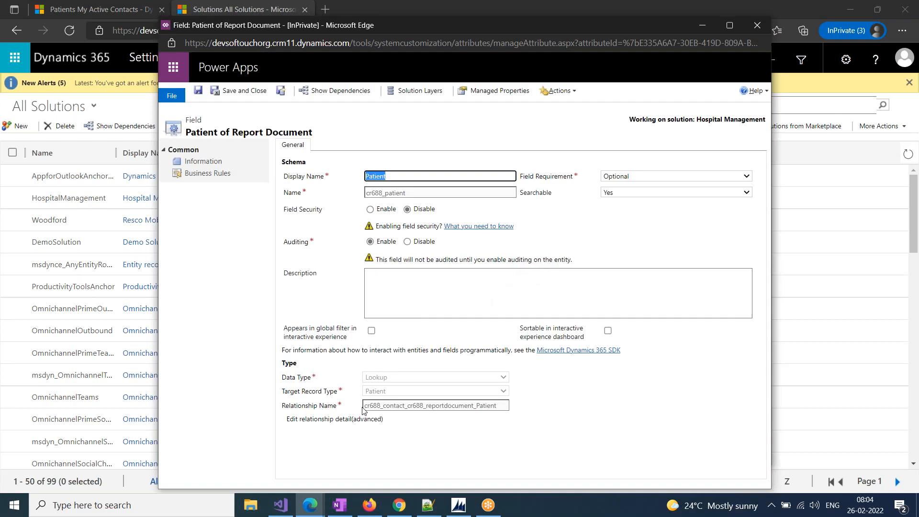
pyautogui.moveTo(367, 408); pyautogui.dragTo(502, 407)
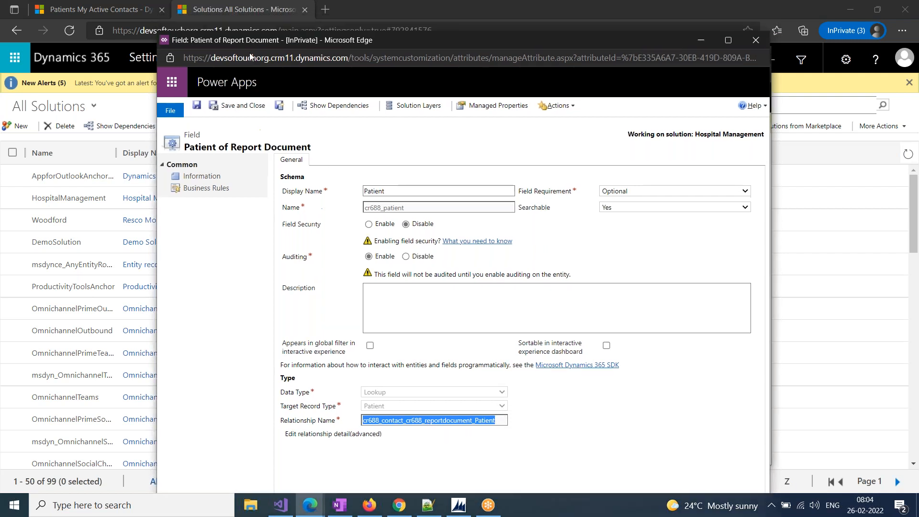
pyautogui.moveTo(254, 26); pyautogui.dragTo(247, 63)
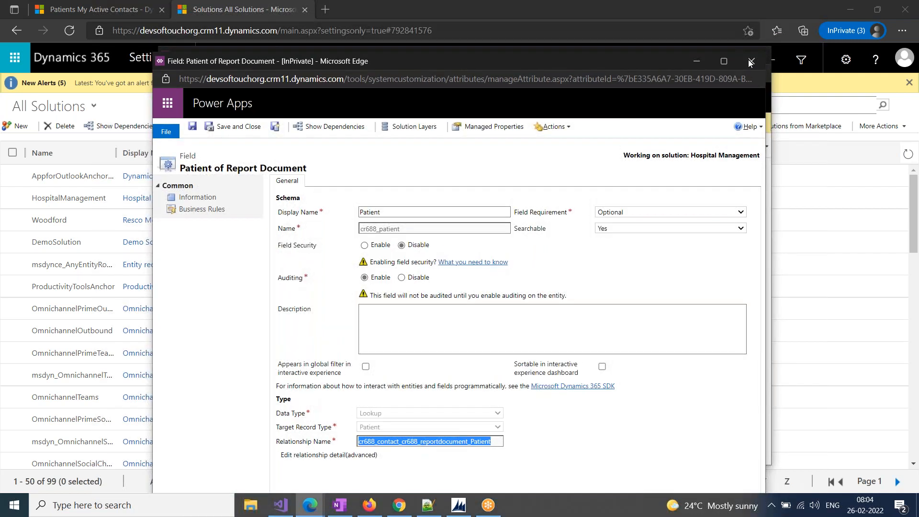
pyautogui.click(750, 62)
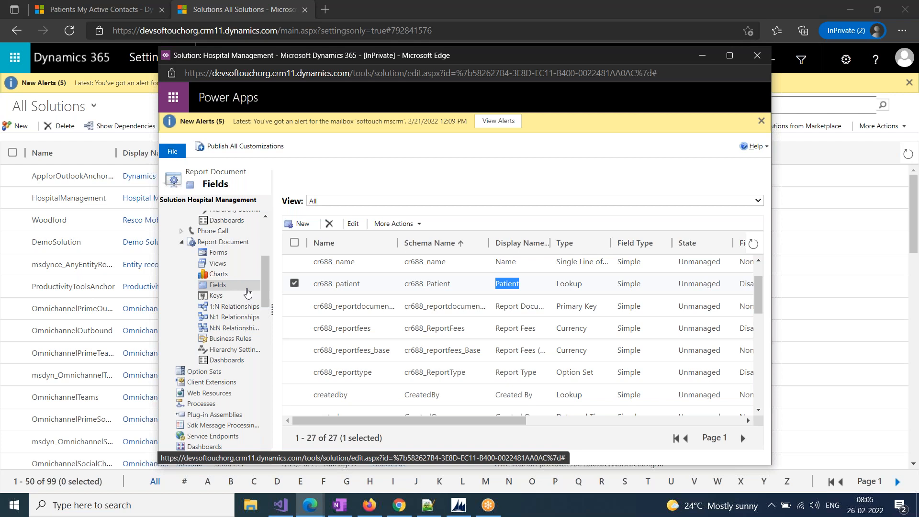
# List the N:1 relationships of Report Document and widen the Schema Name column to show full names.
pyautogui.click(233, 318)
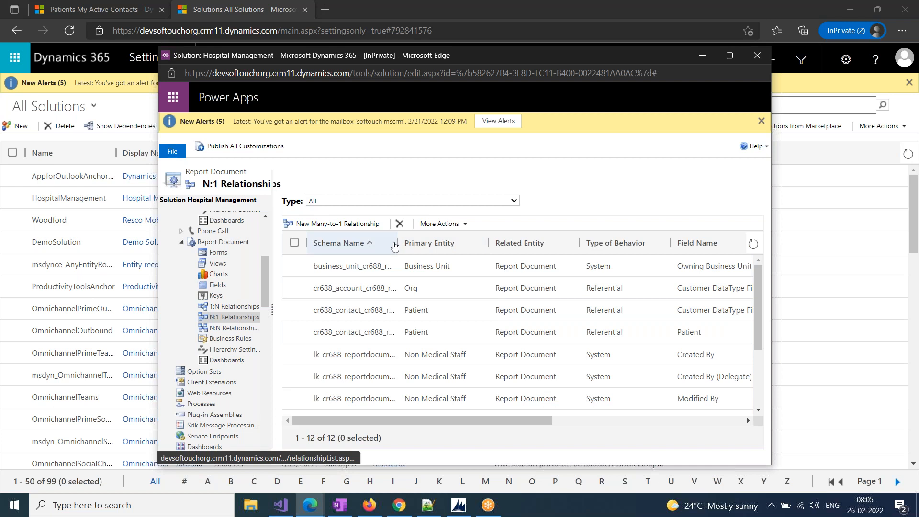
pyautogui.moveTo(399, 243); pyautogui.dragTo(571, 246)
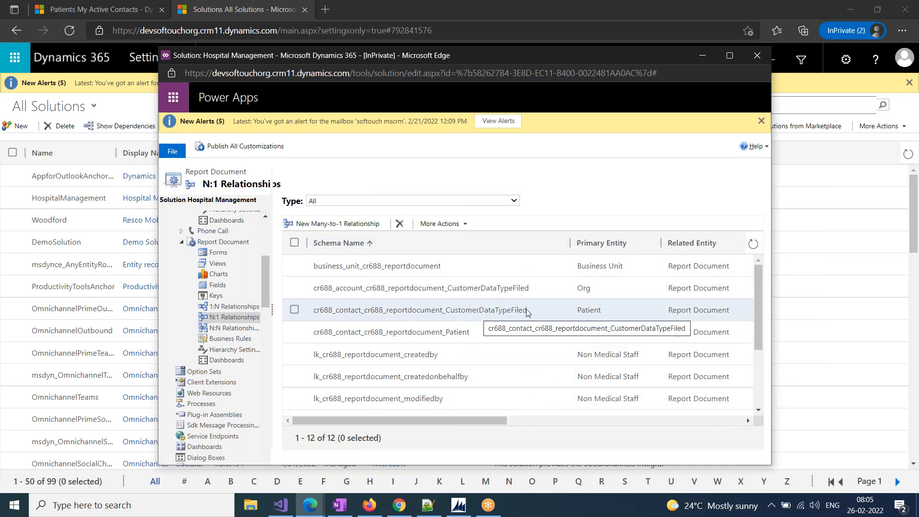
pyautogui.doubleClick(442, 334)
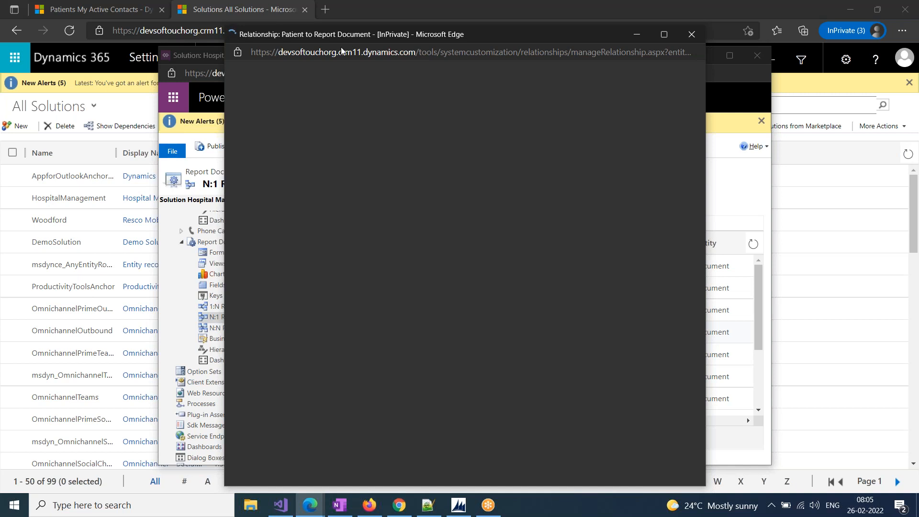
pyautogui.moveTo(614, 38); pyautogui.dragTo(595, 90)
pyautogui.click(671, 82)
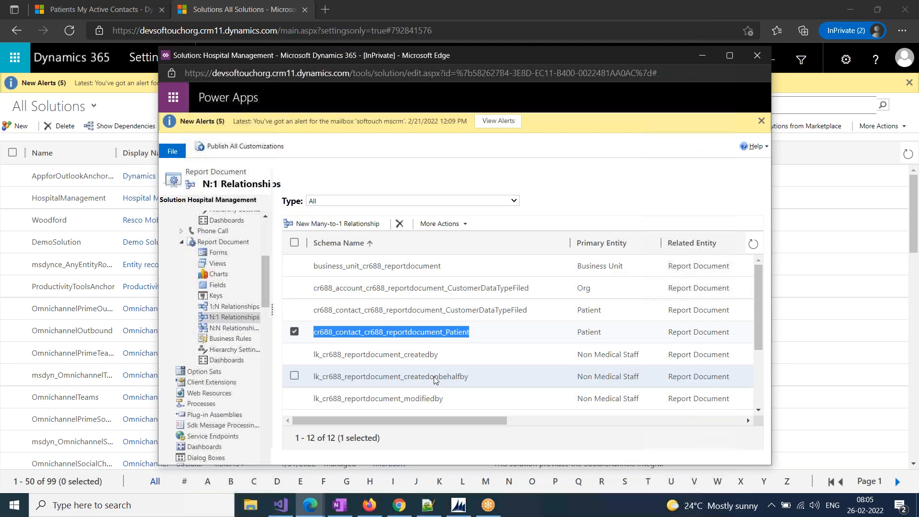
# Open the cr688_contact_cr688_reportdocument_Patient relationship in a maximized window and check its Searchable options, keeping Yes.
pyautogui.doubleClick(402, 332)
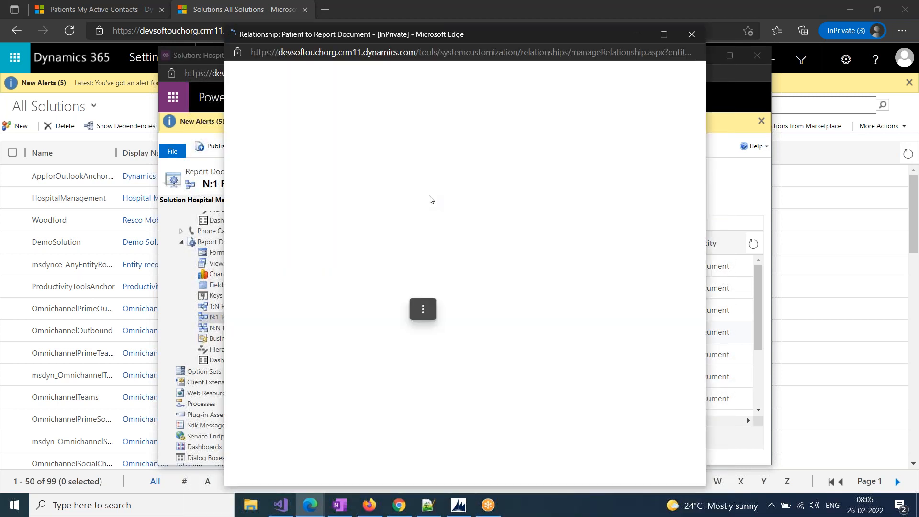
pyautogui.doubleClick(469, 35)
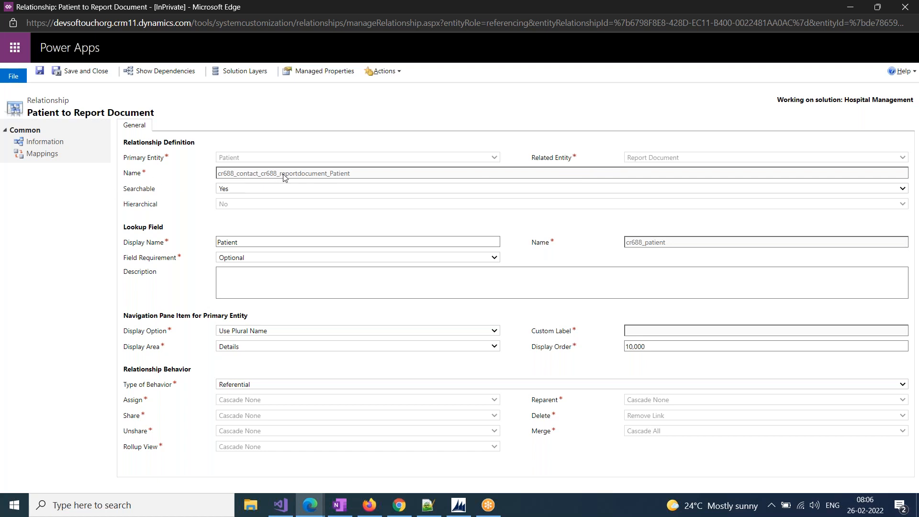
pyautogui.click(245, 190)
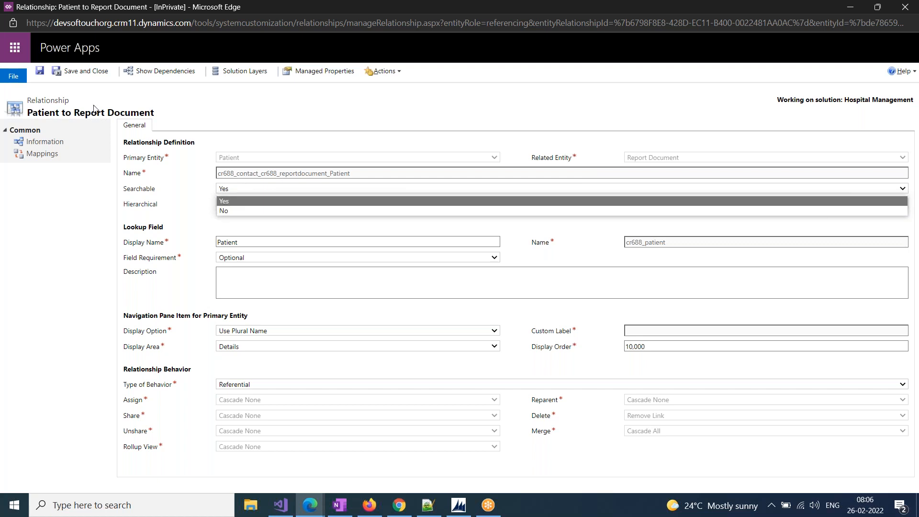
pyautogui.click(228, 199)
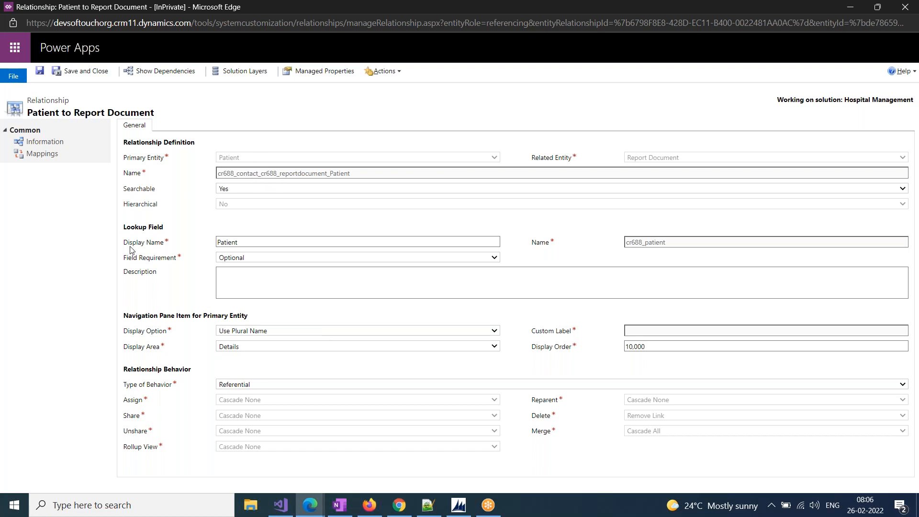
# Examine the lookup field's display name, schema name and field requirement options, keeping the requirement at Optional.
pyautogui.click(242, 243)
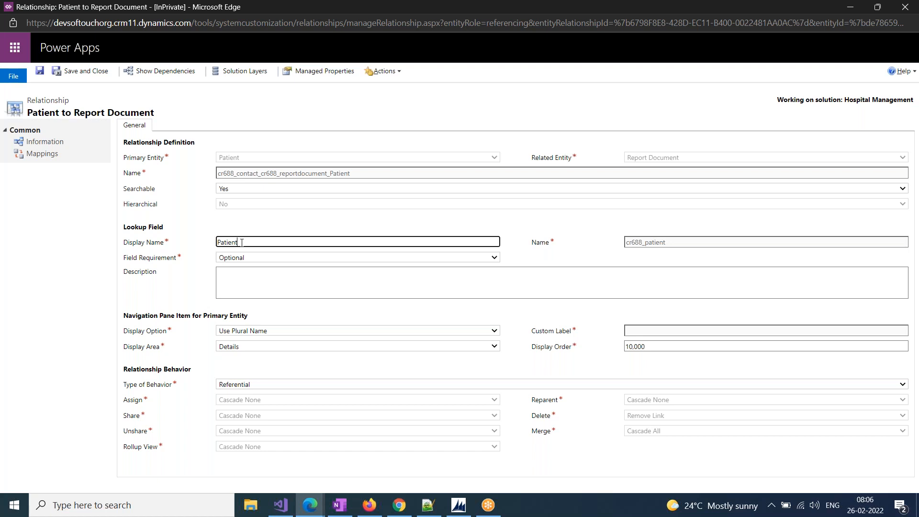
pyautogui.moveTo(661, 243); pyautogui.dragTo(628, 243)
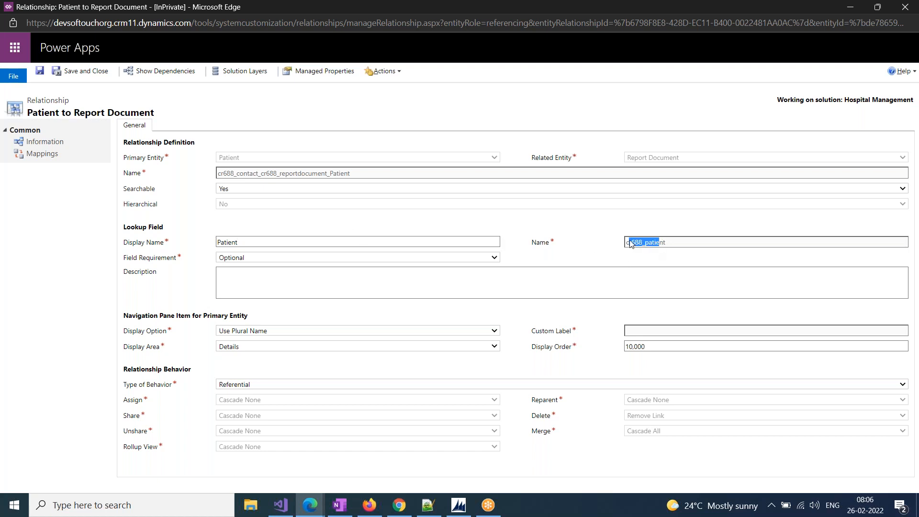
pyautogui.click(288, 257)
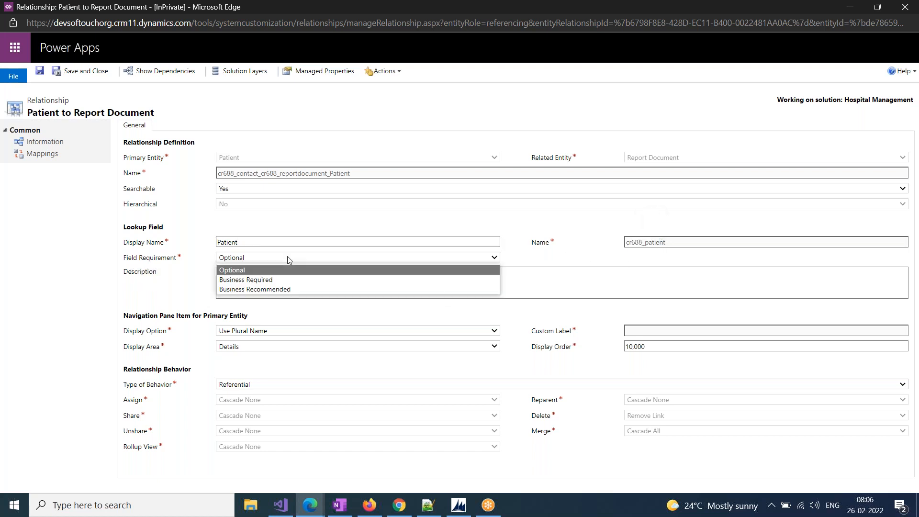
pyautogui.click(258, 270)
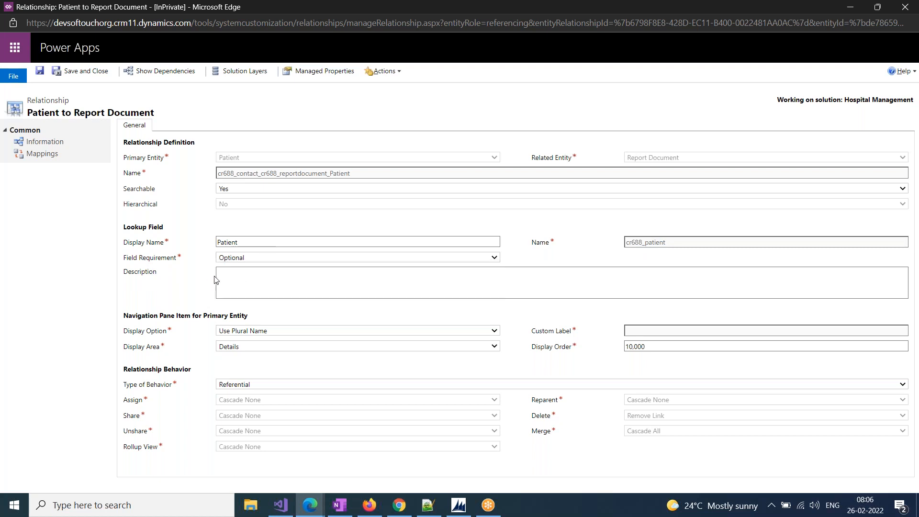
# Open a patient record in the Hospital Management app and list its related record types.
pyautogui.click(236, 296)
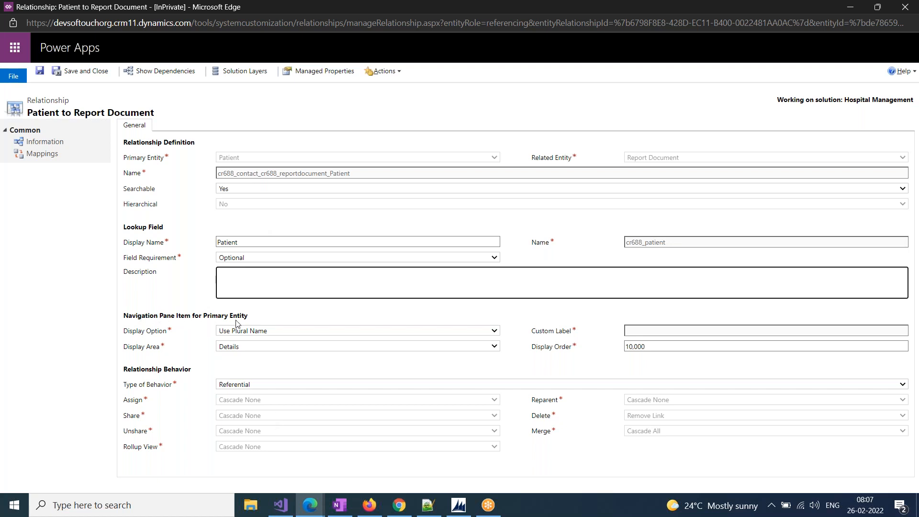
pyautogui.click(310, 505)
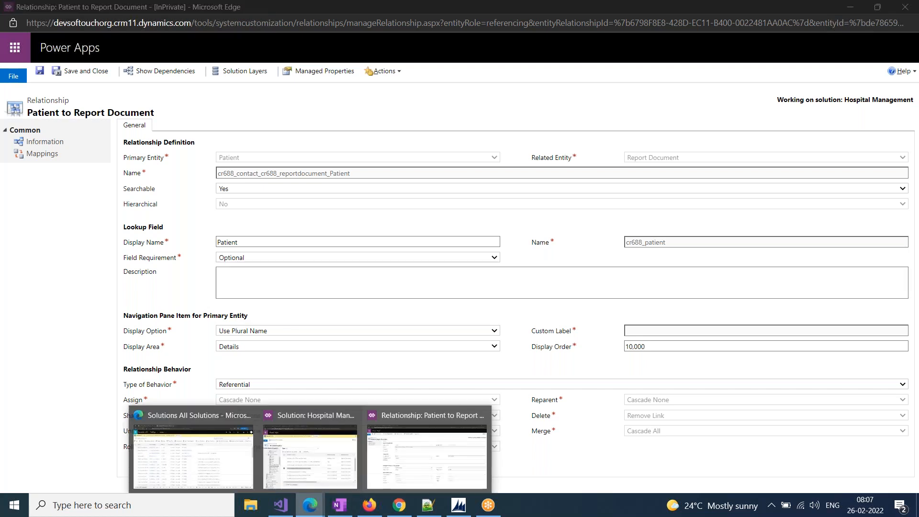
pyautogui.click(185, 464)
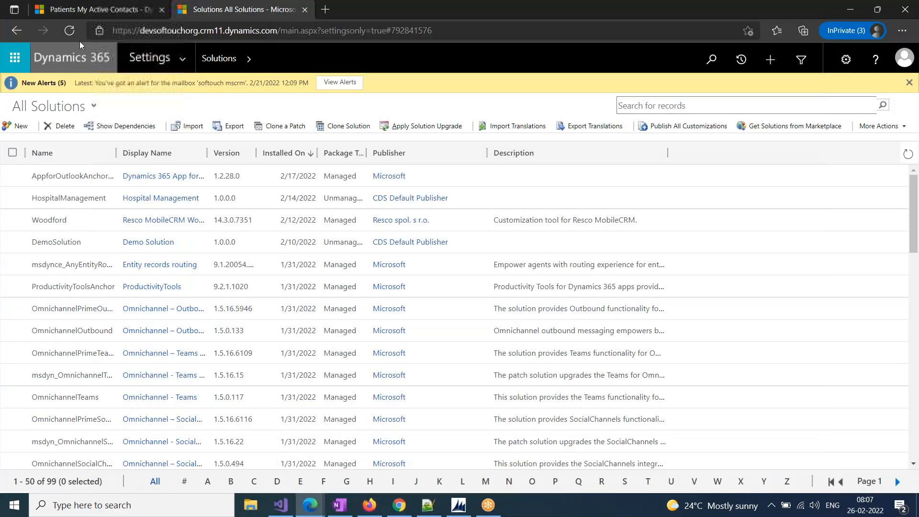
pyautogui.click(83, 9)
pyautogui.click(204, 170)
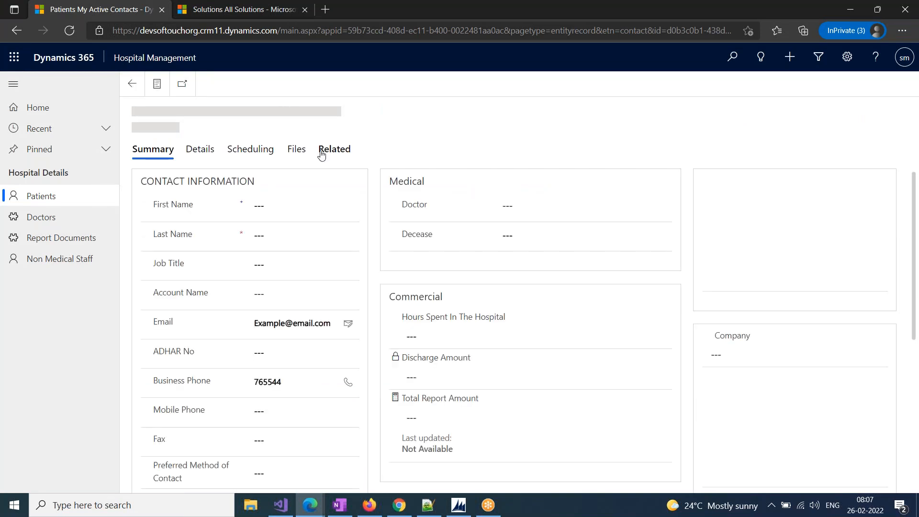
pyautogui.click(324, 152)
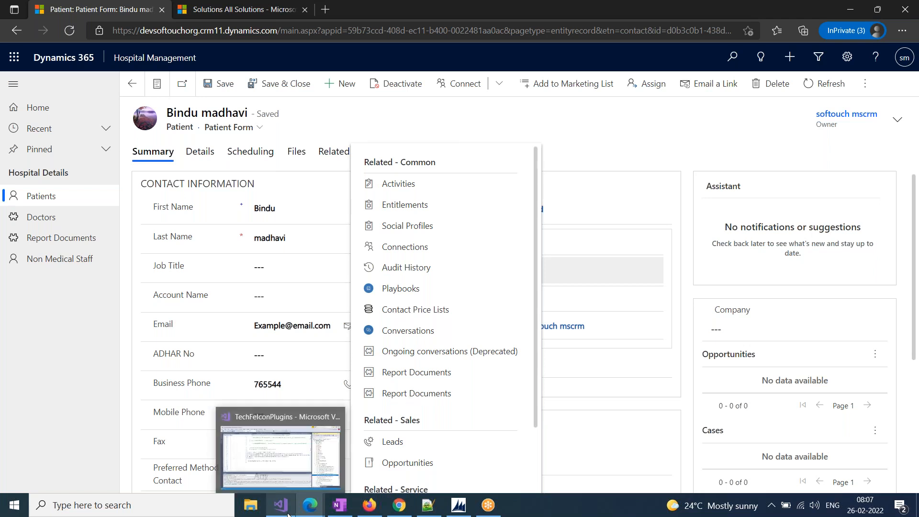
# Open Report Document's cr688_contact_cr688_reportdocument_CustomerDataTypeFiled relationship and check the Report Documents entries among the patient's related record types.
pyautogui.click(311, 505)
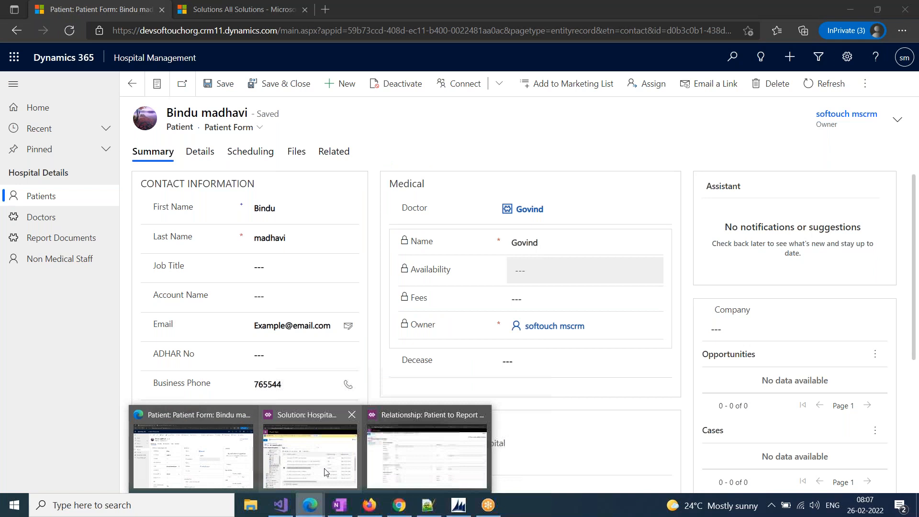
pyautogui.click(325, 473)
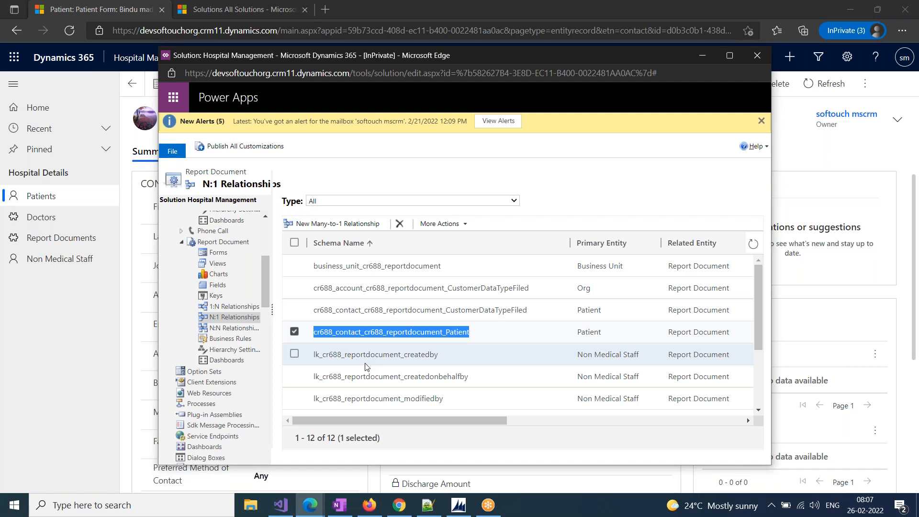
pyautogui.click(473, 312)
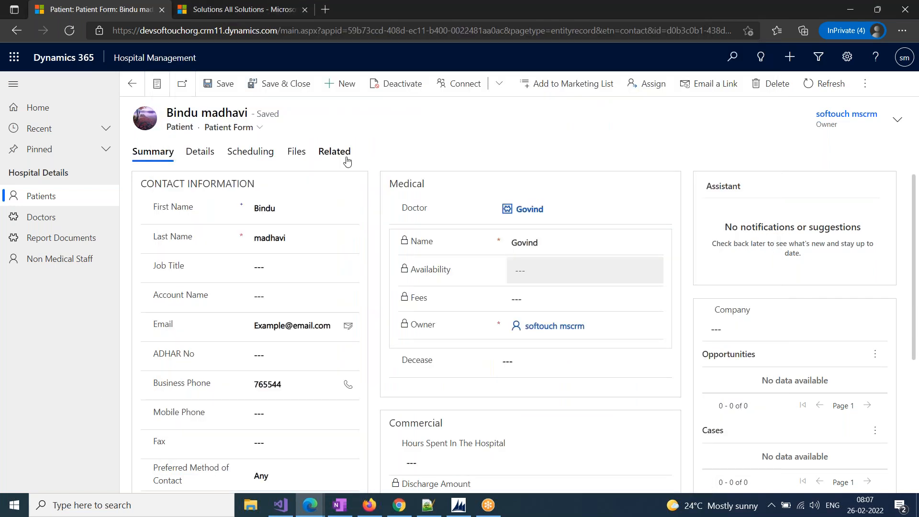
pyautogui.click(347, 162)
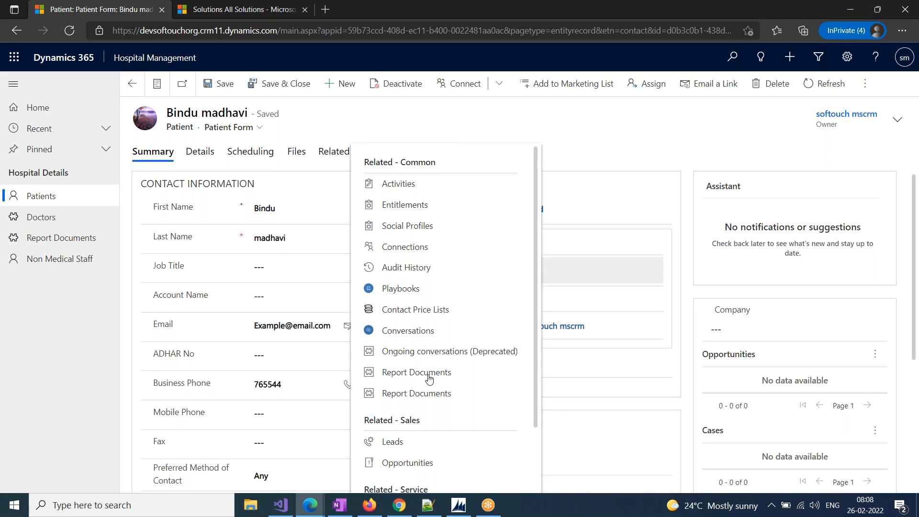
# Try Use Custom Label for the CustomerDataTypeFiled relationship's navigation pane item and set its display option to Do not Display.
pyautogui.click(311, 506)
pyautogui.moveTo(473, 459)
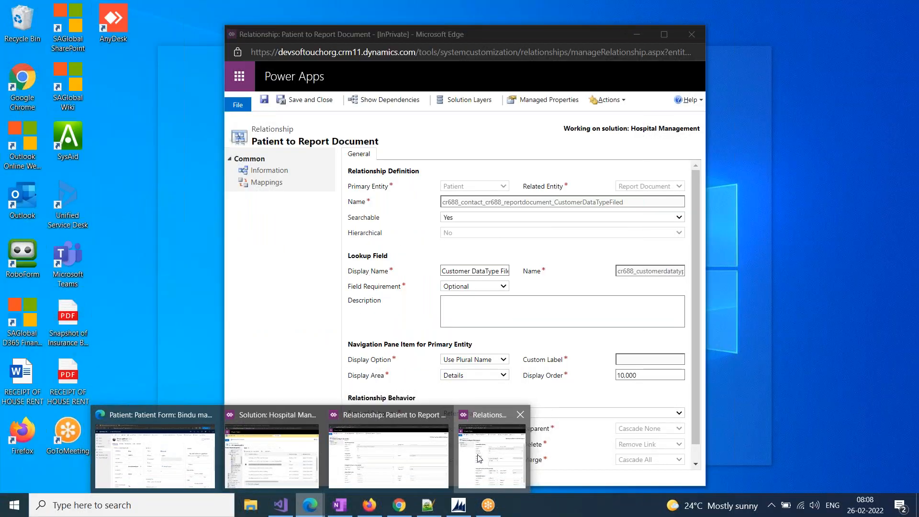
pyautogui.click(473, 458)
pyautogui.click(459, 359)
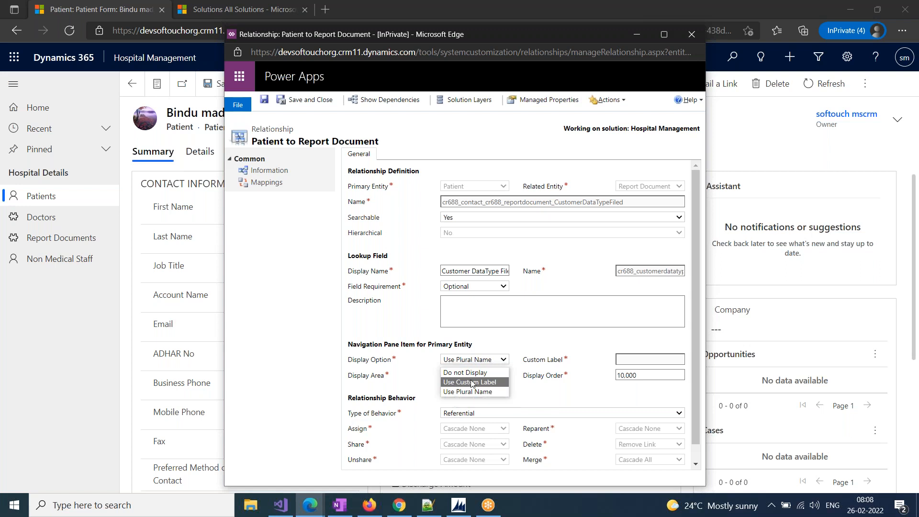
pyautogui.click(451, 383)
pyautogui.click(638, 358)
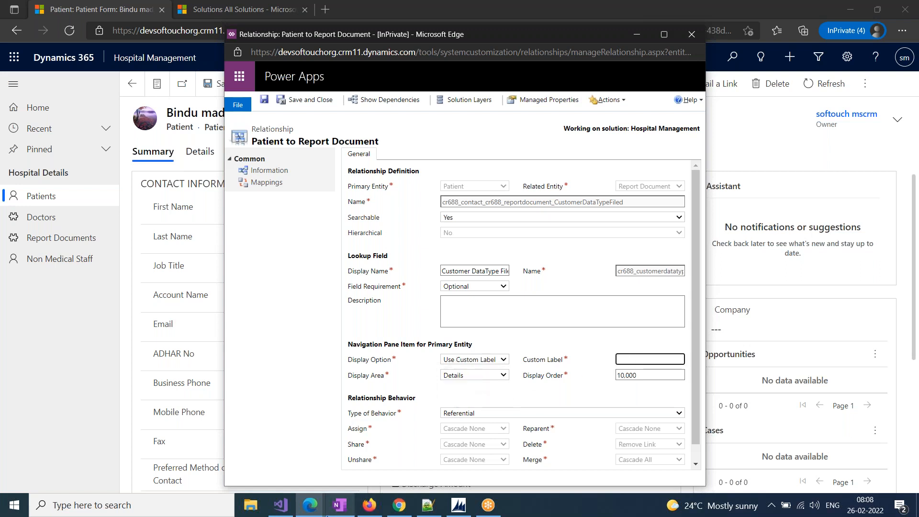
pyautogui.click(472, 360)
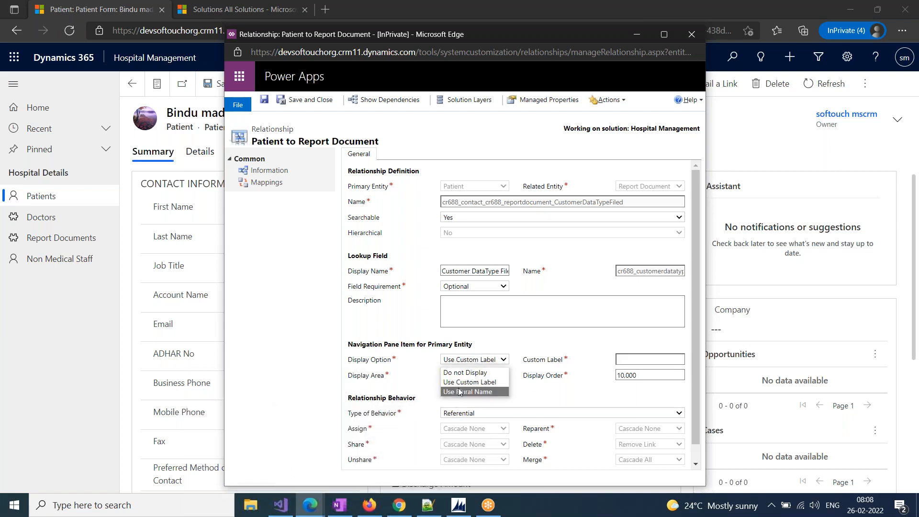
pyautogui.click(460, 372)
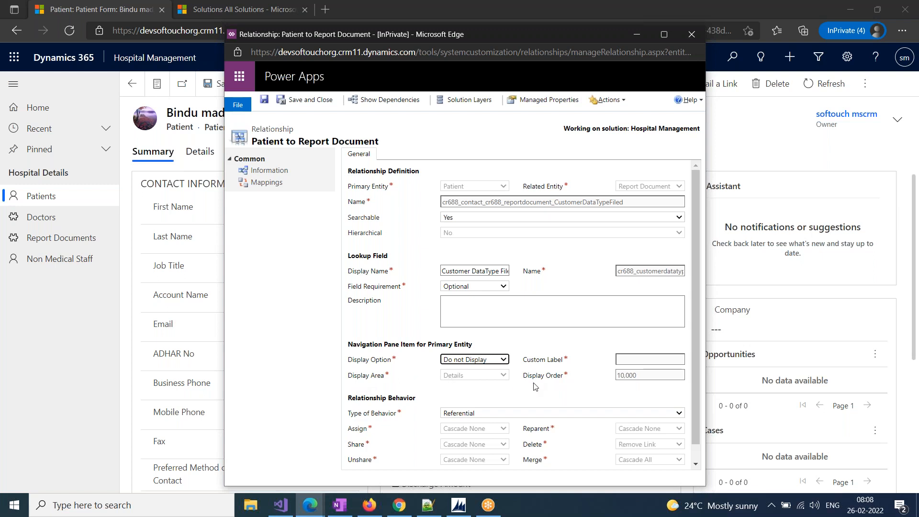
# Recheck the Report Documents entries among the patient's related record types and return to the CustomerDataTypeFiled relationship.
pyautogui.click(11, 403)
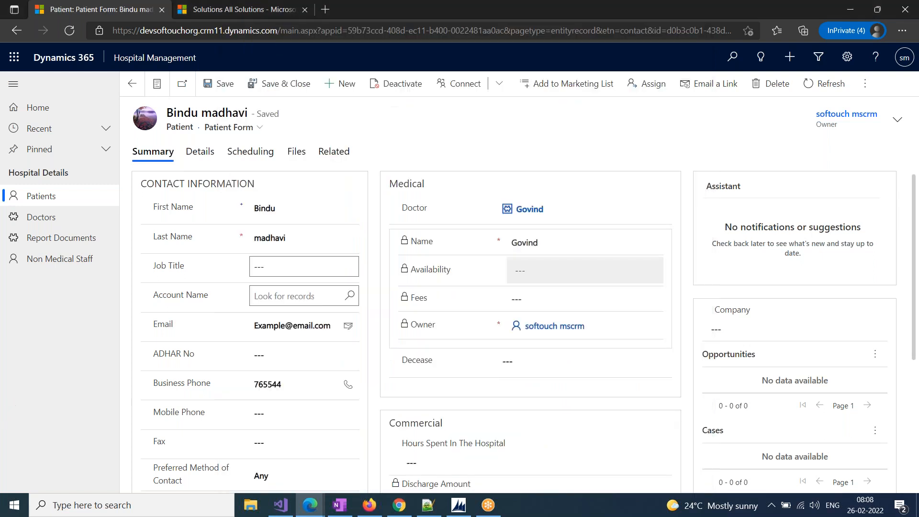
pyautogui.click(337, 158)
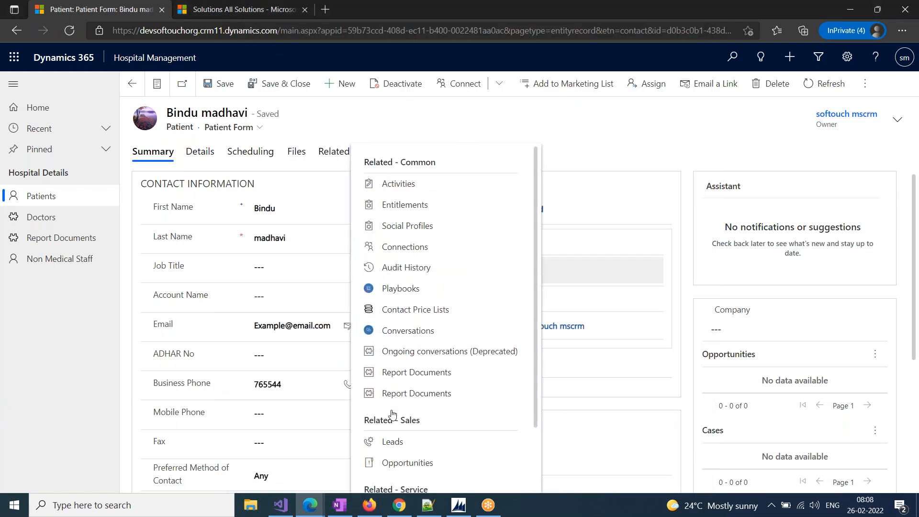
pyautogui.moveTo(309, 505)
pyautogui.click(386, 459)
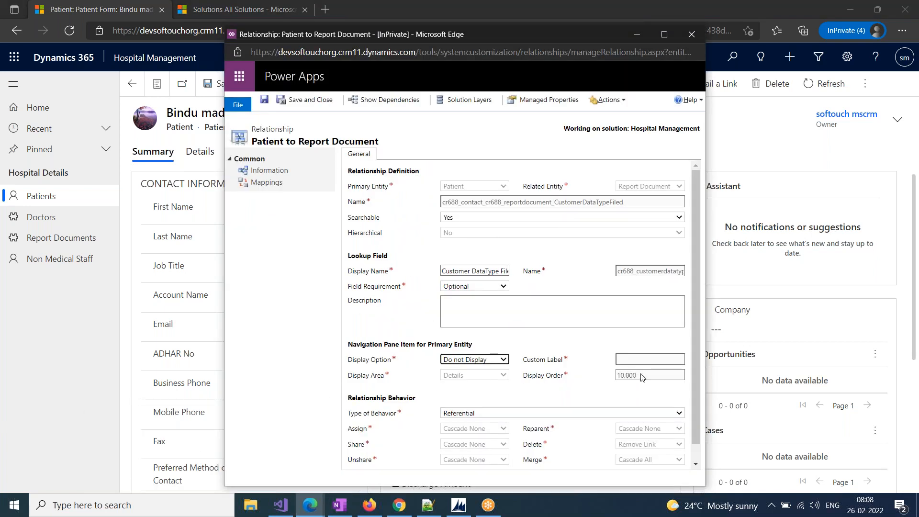
# Save the CustomerDataTypeFiled relationship, choosing to wait for the unresponsive pages.
pyautogui.click(660, 376)
pyautogui.click(264, 99)
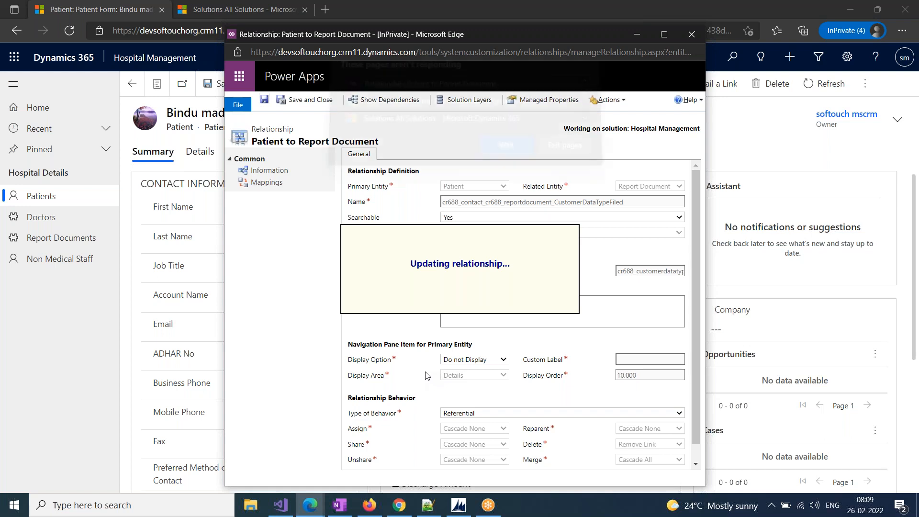
pyautogui.click(500, 156)
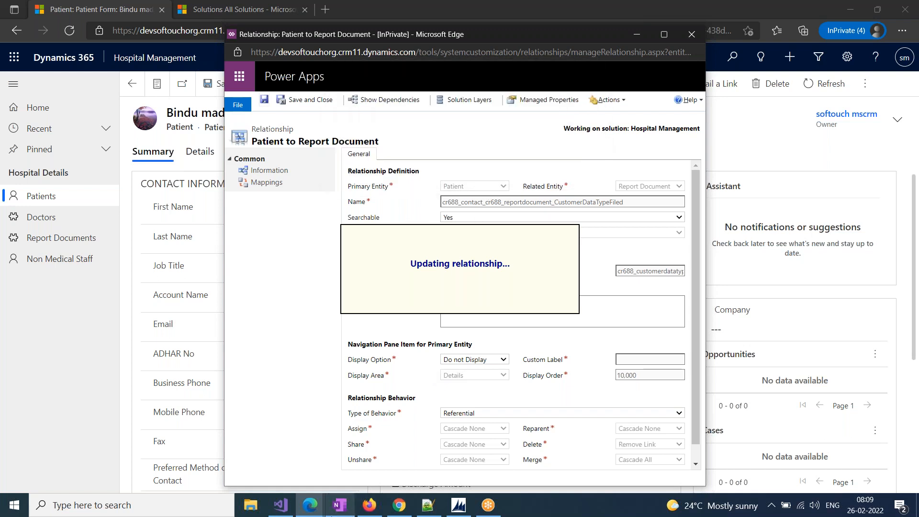
# Switch to OneNote and add the line "Relationship Behaviors:" beneath the Relationships heading on the Batch -Feb page.
pyautogui.click(340, 505)
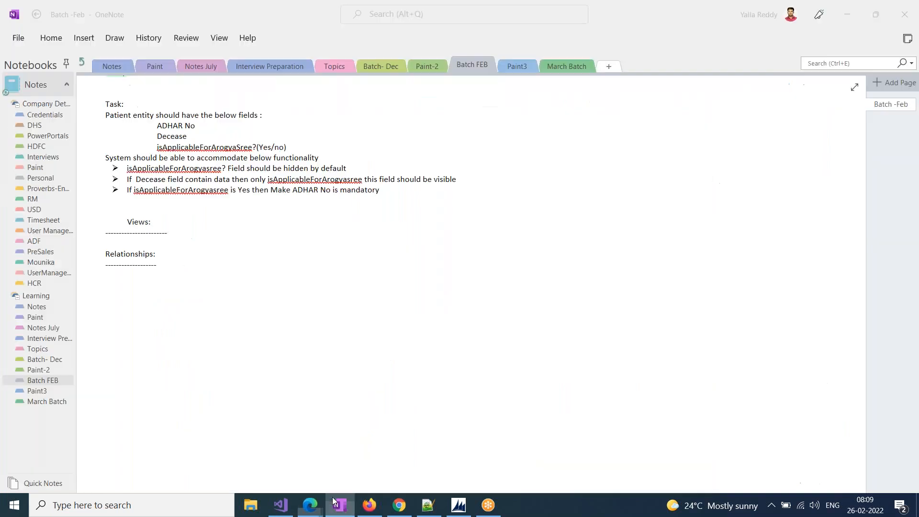
pyautogui.write('Relationshio')
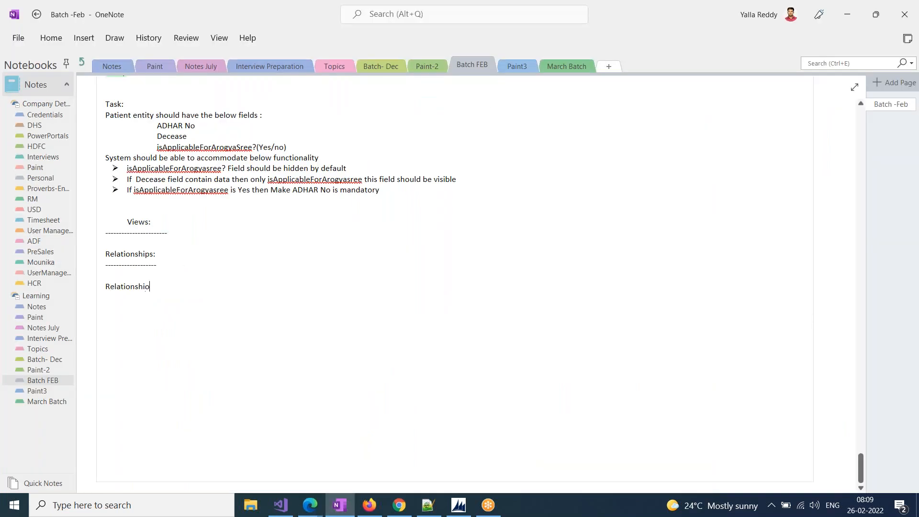
pyautogui.press('BackSpace')
pyautogui.write('P b')
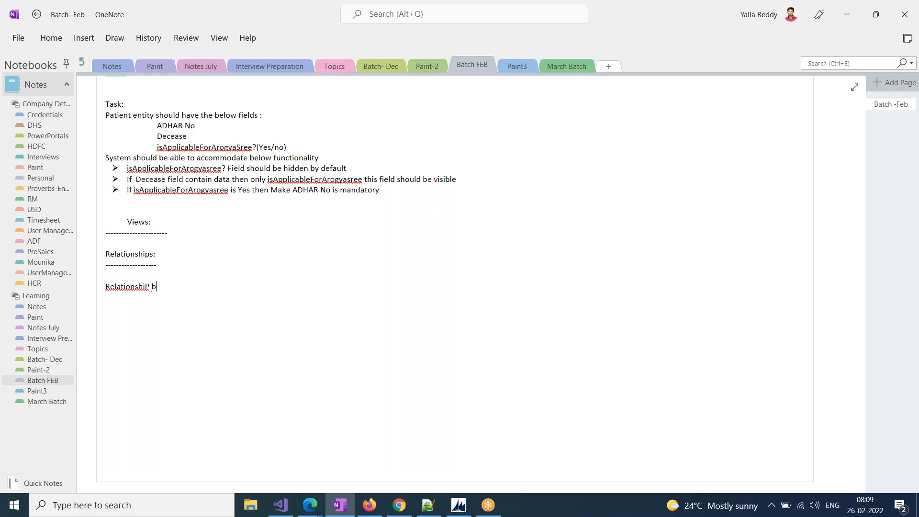
pyautogui.press('BackSpace')
pyautogui.press('BackSpace')
pyautogui.write('p Behaviour:')
pyautogui.rightClick(171, 287)
pyautogui.click(223, 10)
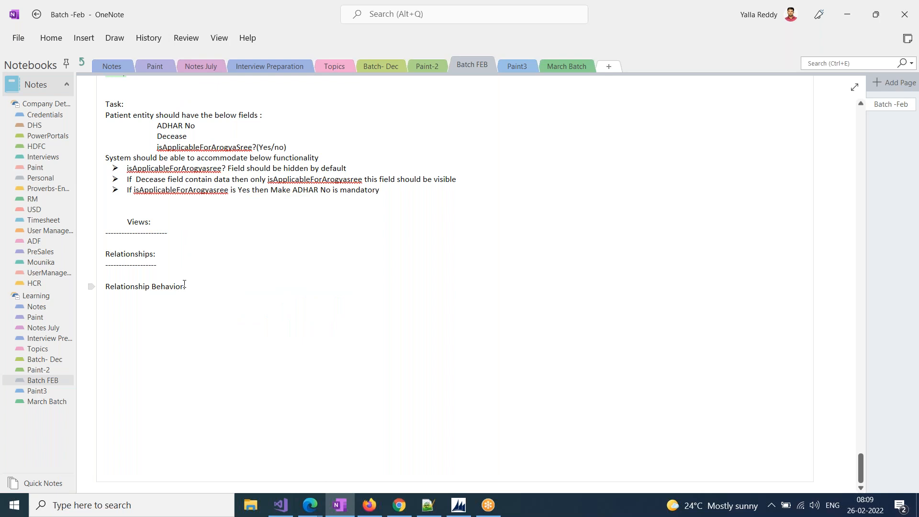
# Return to Edge and close both open Patient to Report Document relationship windows.
pyautogui.click(317, 512)
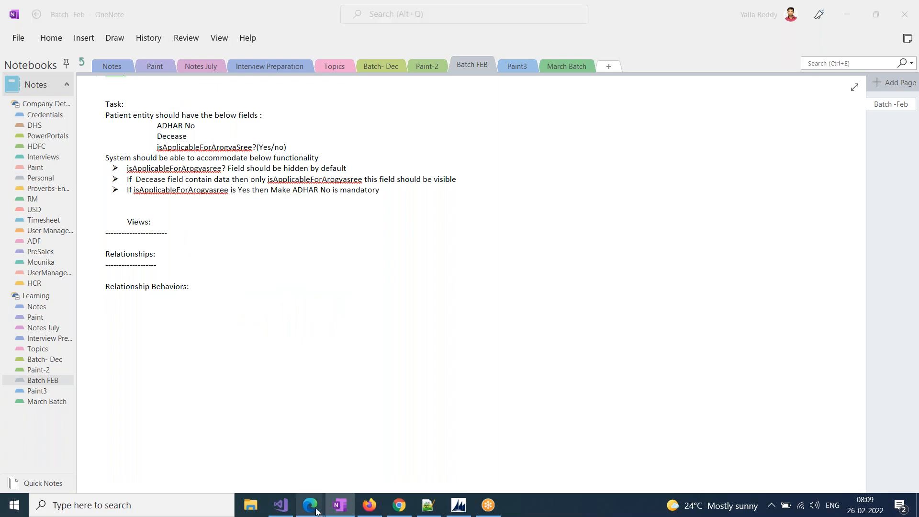
pyautogui.click(397, 450)
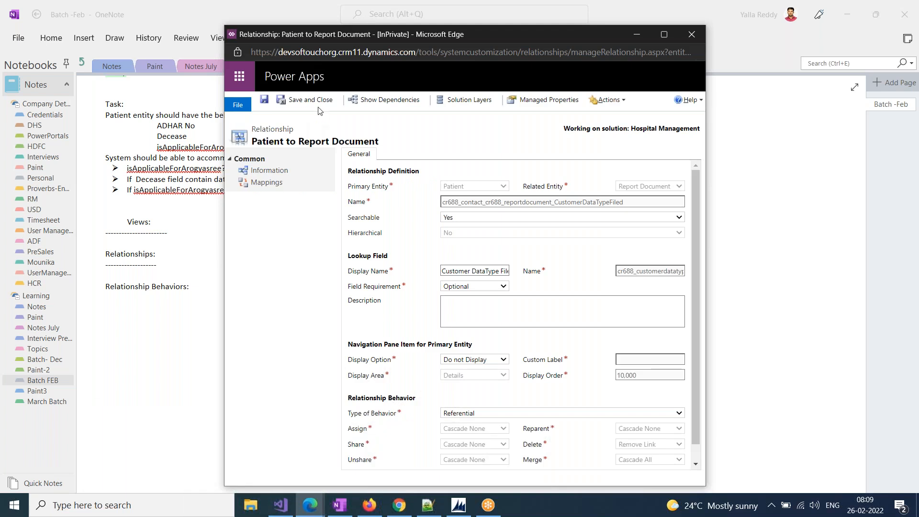
pyautogui.click(310, 505)
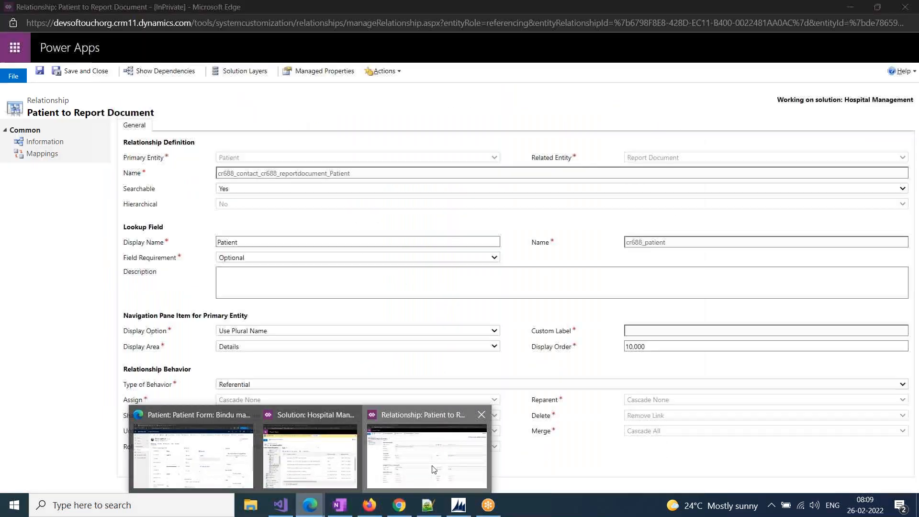
pyautogui.click(433, 471)
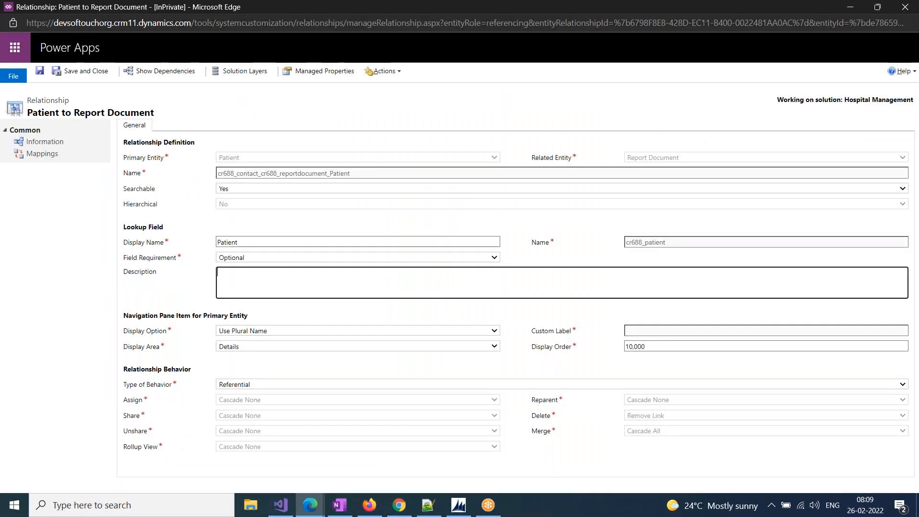
pyautogui.moveTo(198, 7); pyautogui.dragTo(188, 65)
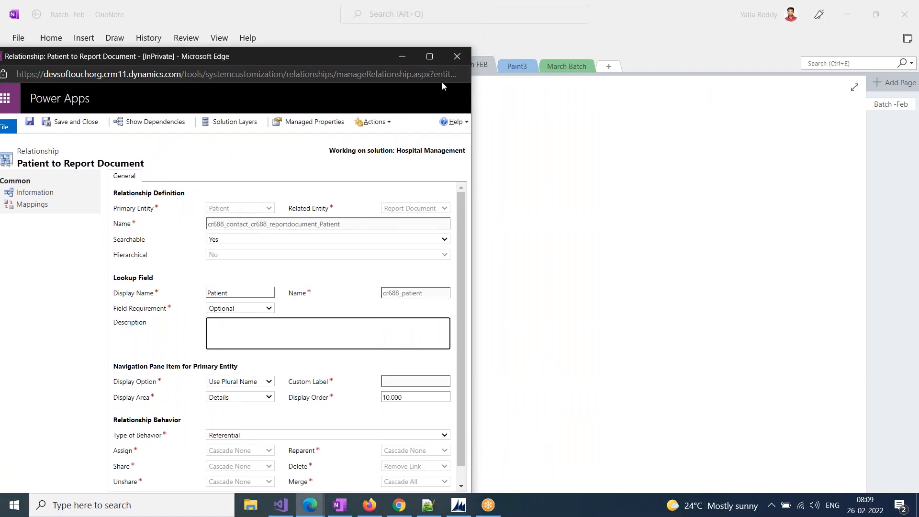
pyautogui.click(458, 57)
# Publish the Report Document entity from the Hospital Management solution, waiting for the unresponsive pages, and return to the patient record.
pyautogui.click(310, 505)
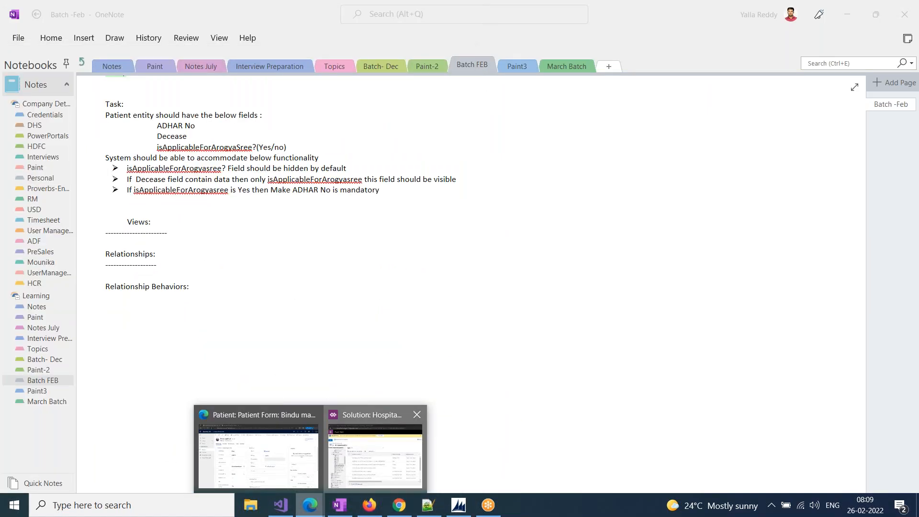
pyautogui.click(375, 447)
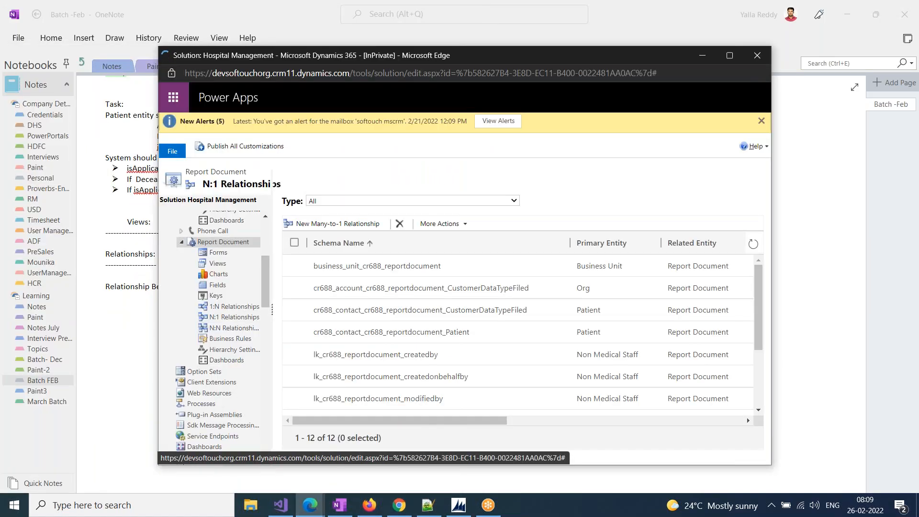
pyautogui.click(221, 244)
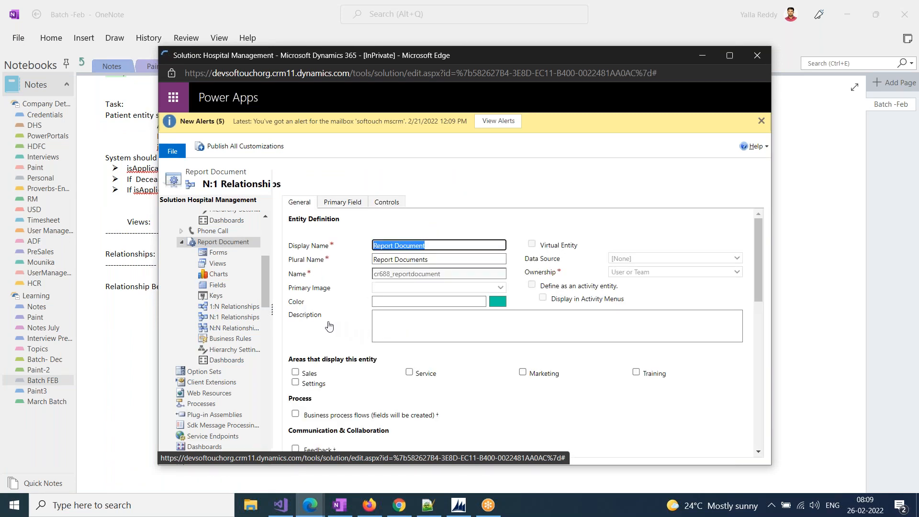
pyautogui.click(402, 146)
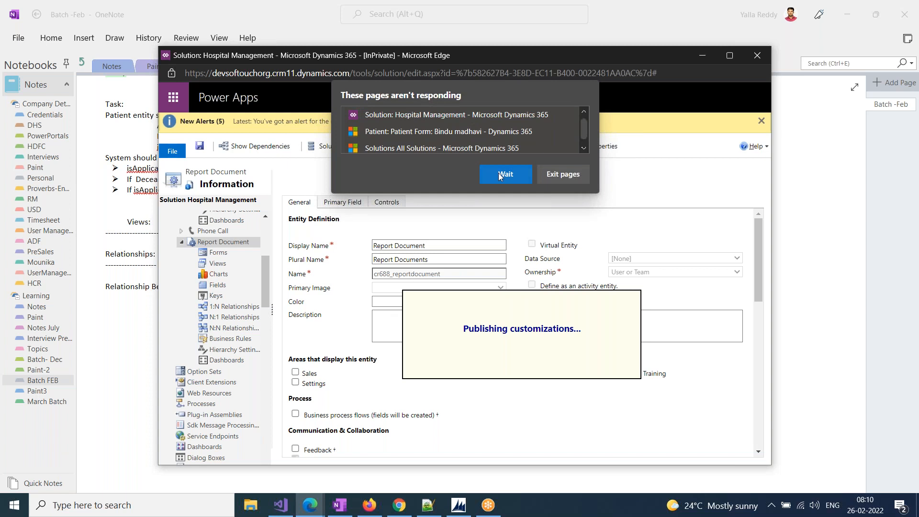
pyautogui.click(498, 173)
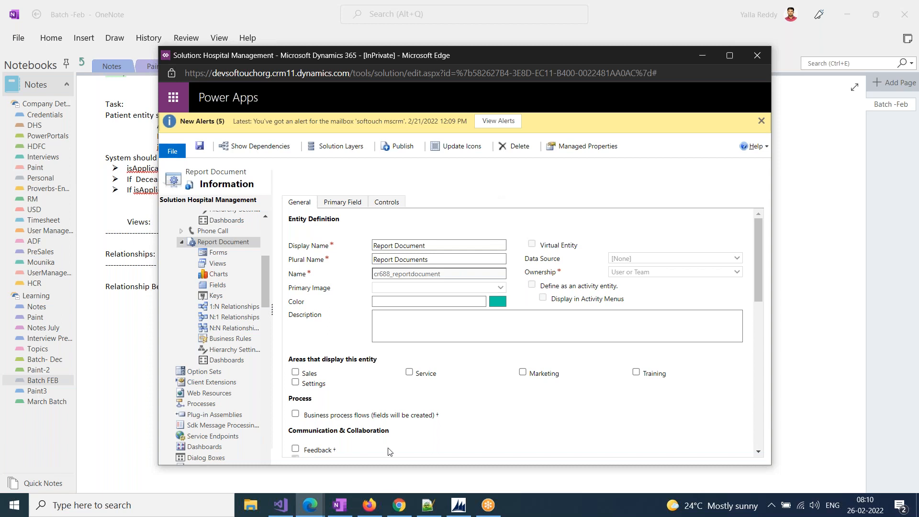
pyautogui.moveTo(337, 508)
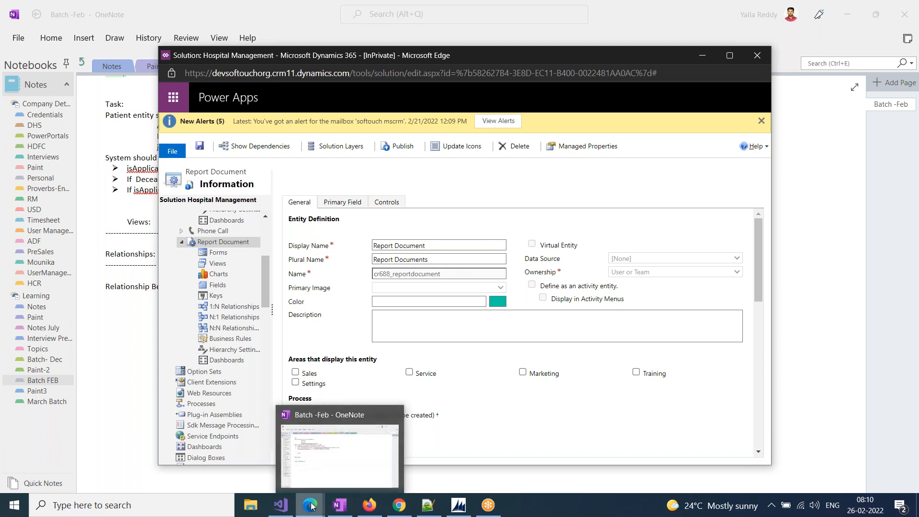
pyautogui.click(228, 452)
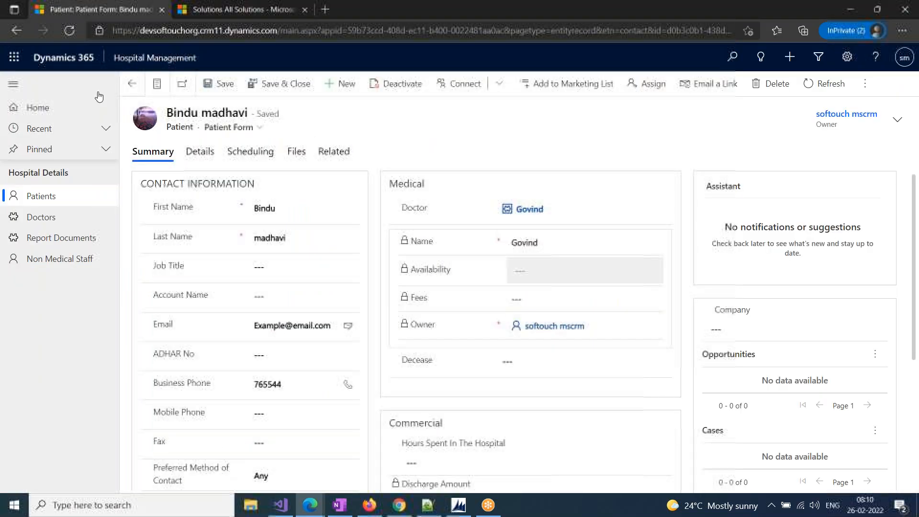
# Reload the patient record and show its related Report Documents.
pyautogui.hotkey('ctrl', 'l')
pyautogui.press('Return')
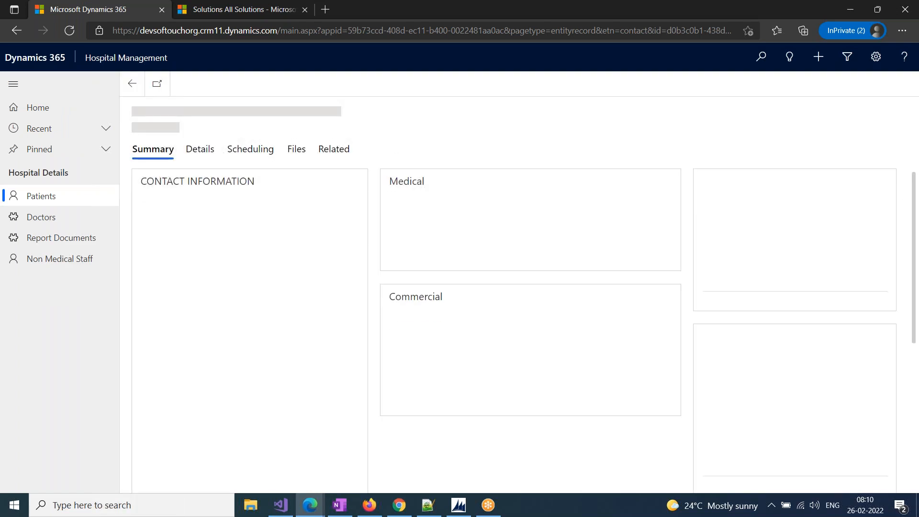
pyautogui.click(336, 156)
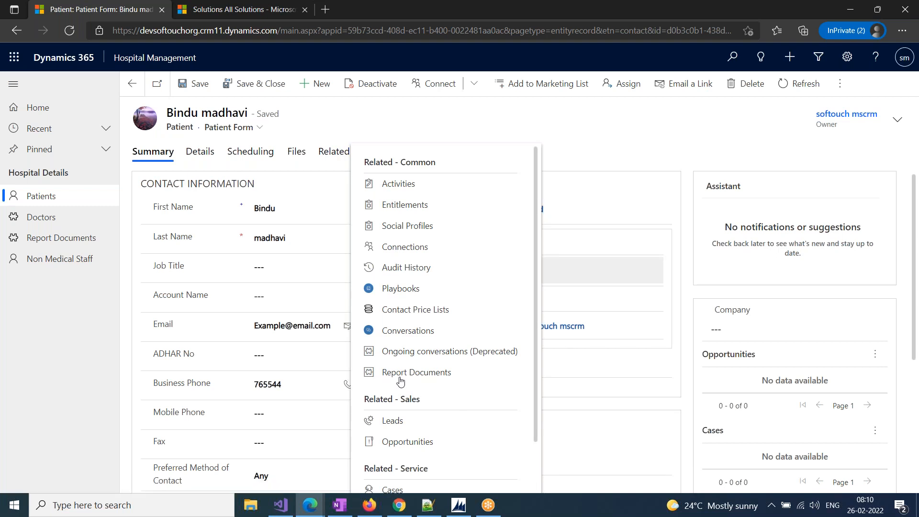
pyautogui.click(433, 379)
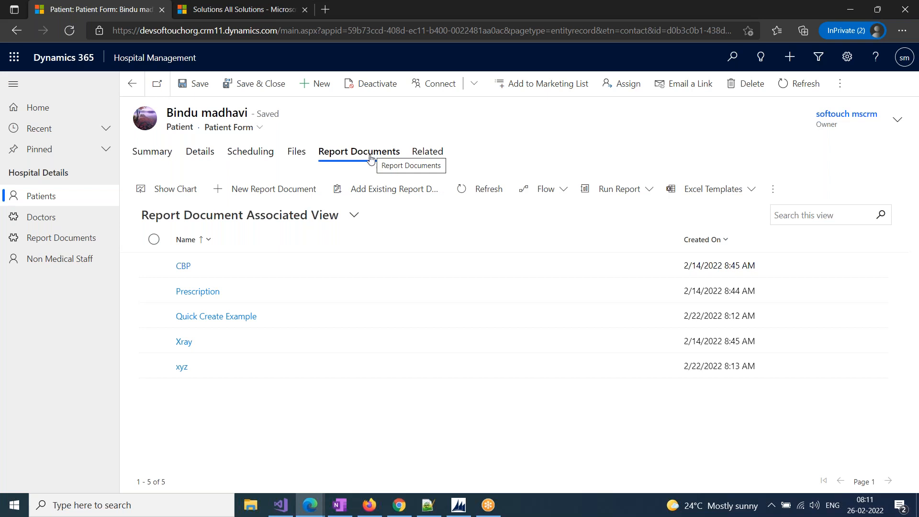
# In the Hospital Management solution, open the Patient to Report Document relationship from Report Document's N:1 relationships and maximize its window.
pyautogui.click(309, 511)
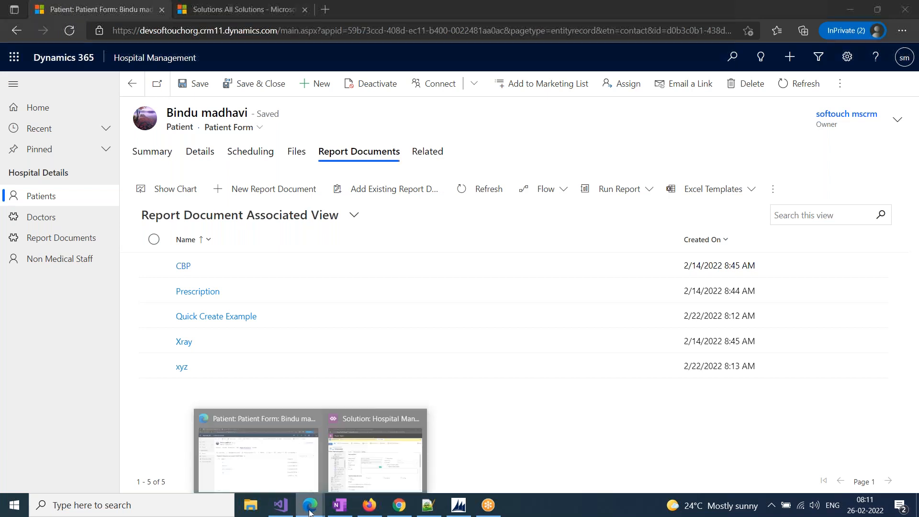
pyautogui.click(379, 466)
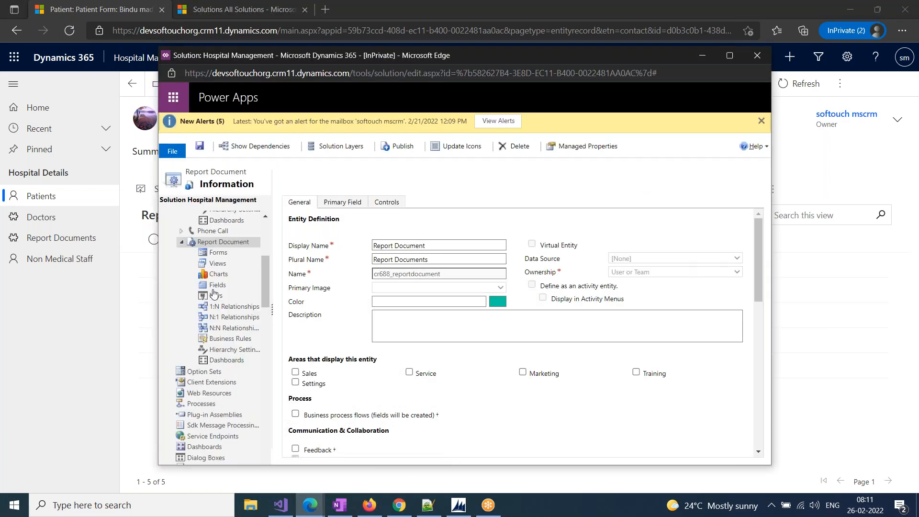
pyautogui.click(222, 319)
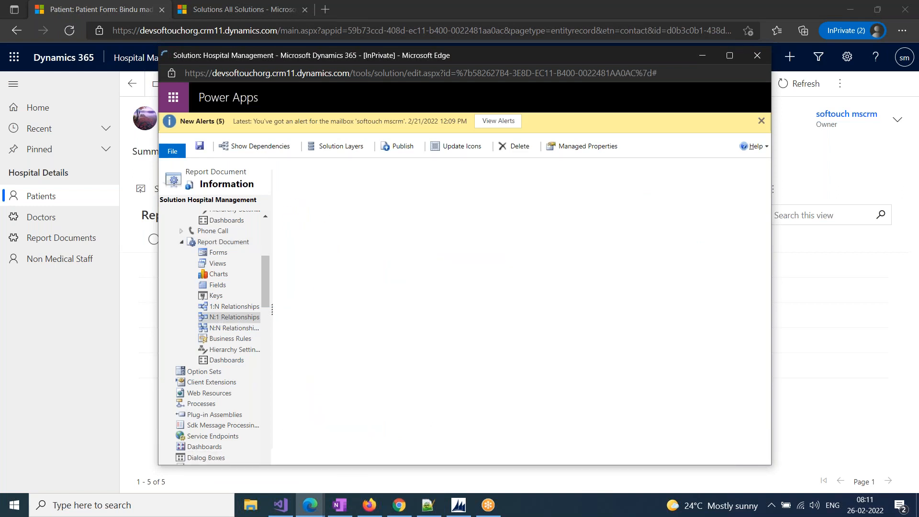
pyautogui.doubleClick(371, 336)
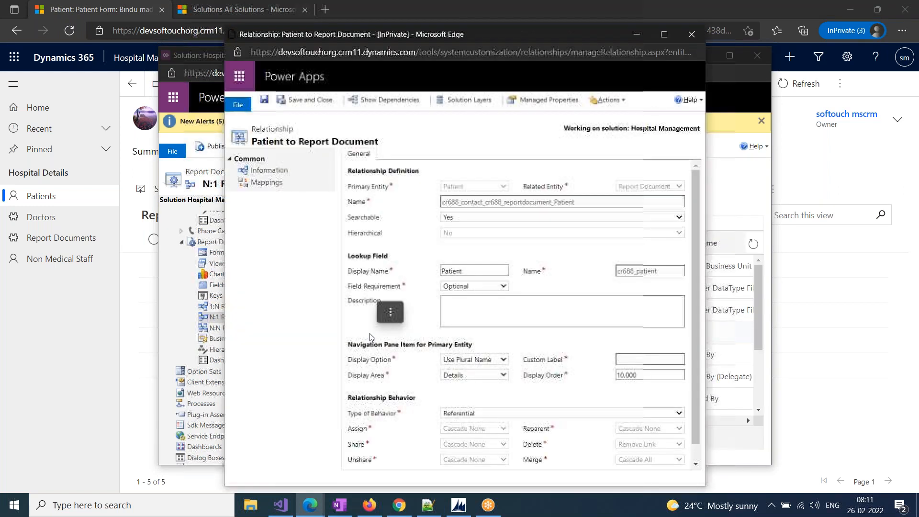
pyautogui.doubleClick(420, 36)
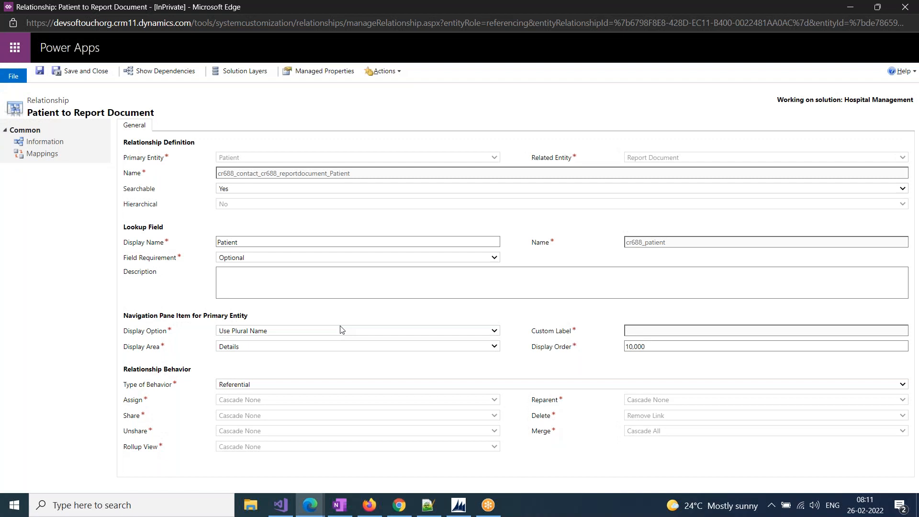
# Capture a screenshot of the expanded Type of Behavior options and paste it under "Relationship Behaviors:" in OneNote, then return to the relationship.
pyautogui.click(292, 385)
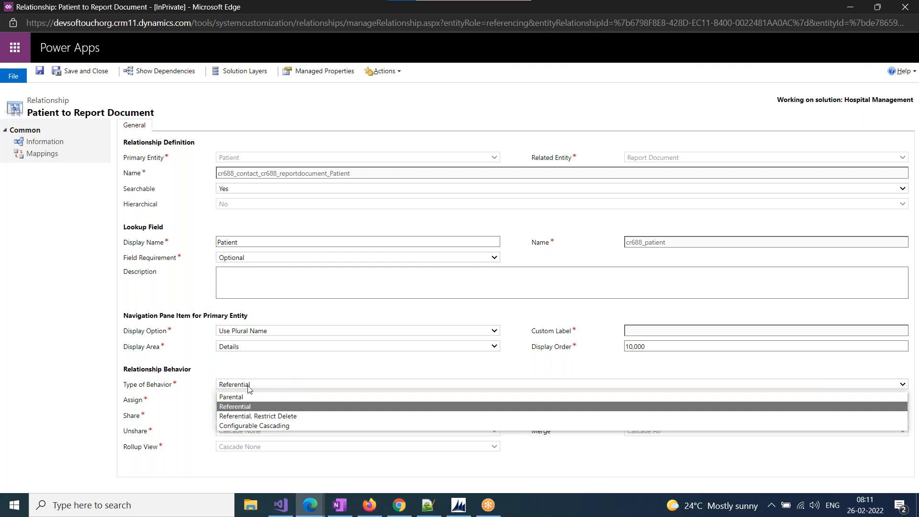
pyautogui.press('super+shift+s')
pyautogui.moveTo(101, 356)
pyautogui.mouseDown()
pyautogui.moveTo(907, 478)
pyautogui.moveTo(403, 468)
pyautogui.mouseUp()
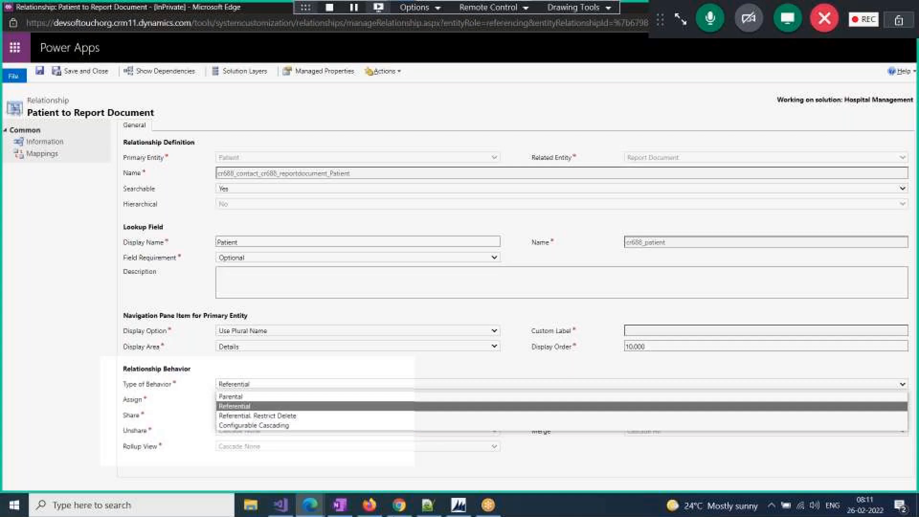
pyautogui.click(339, 505)
pyautogui.click(115, 305)
pyautogui.hotkey('ctrl', 'v')
pyautogui.hotkey('alt', 'Tab')
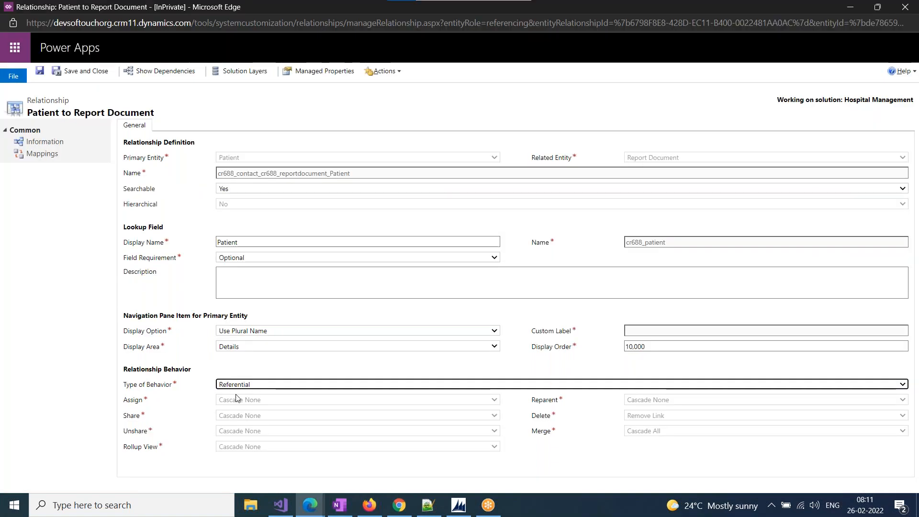
# Capture the Relationship Behavior section set to Referential and paste it below the first screenshot on the OneNote page.
pyautogui.press('super+shift+s')
pyautogui.moveTo(123, 363); pyautogui.dragTo(750, 478)
pyautogui.hotkey('alt', 'Tab')
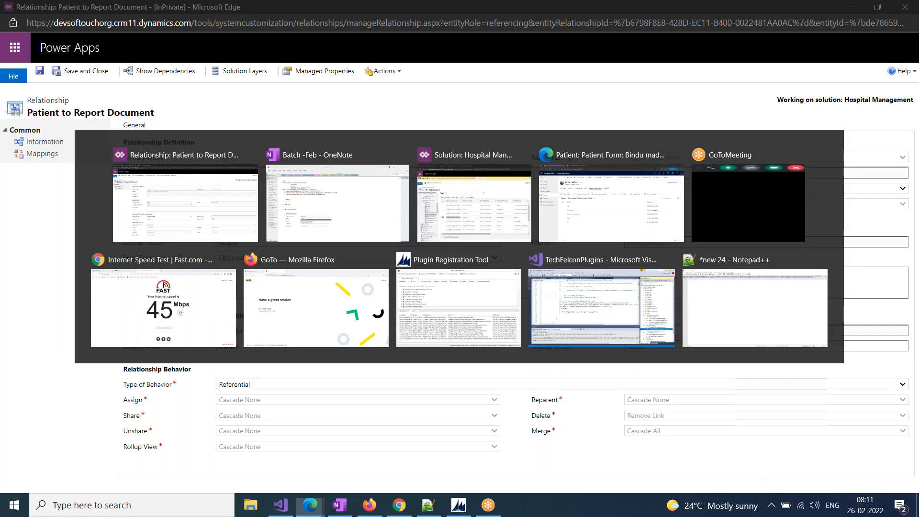
pyautogui.hotkey('ctrl', 'v')
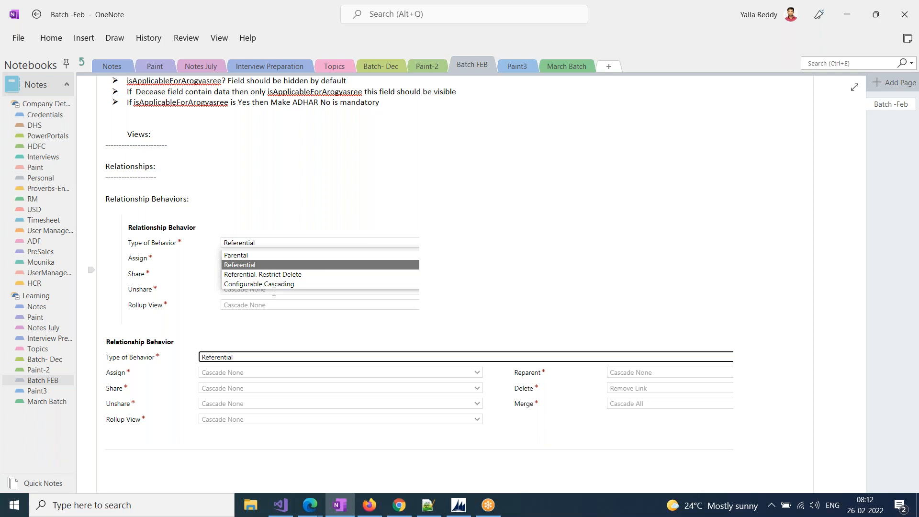
pyautogui.click(235, 256)
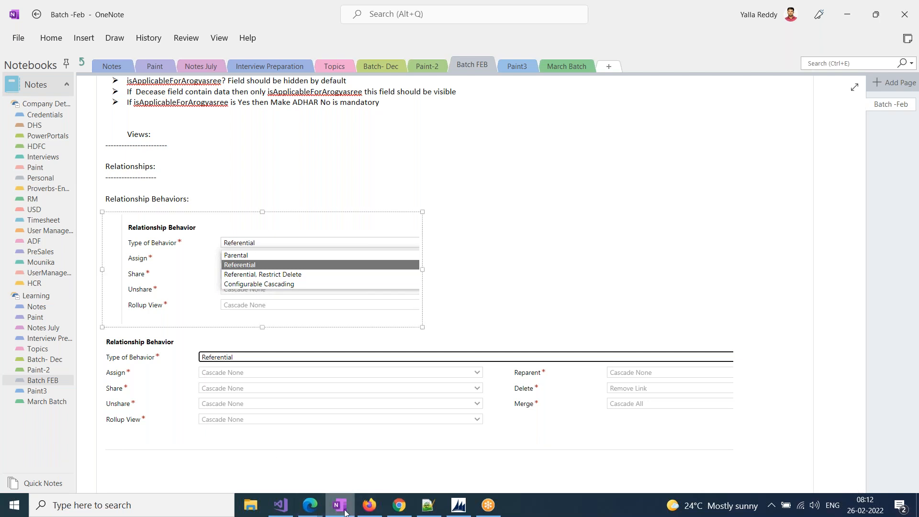
# Return to the relationship window and compare the cascade settings for the Parental, Referential, and Referential, Restrict Delete behavior types.
pyautogui.moveTo(310, 506)
pyautogui.click(426, 461)
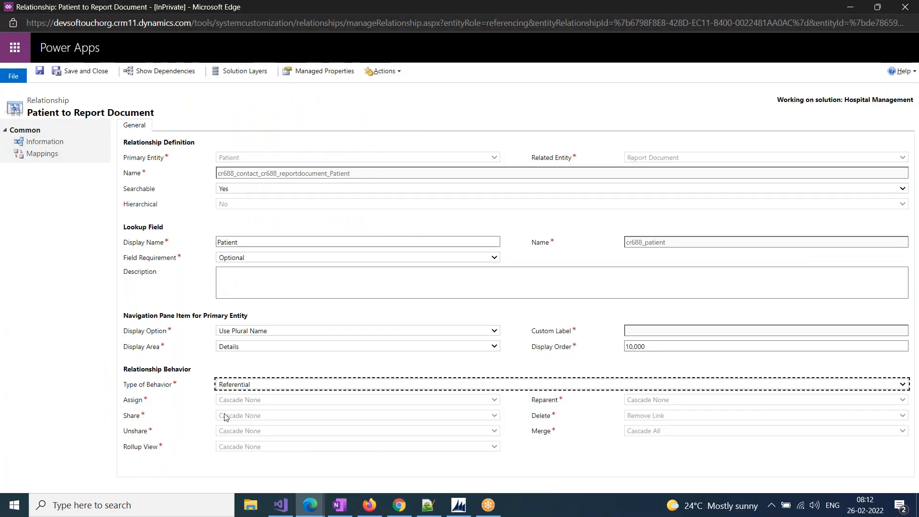
pyautogui.click(235, 385)
pyautogui.click(234, 399)
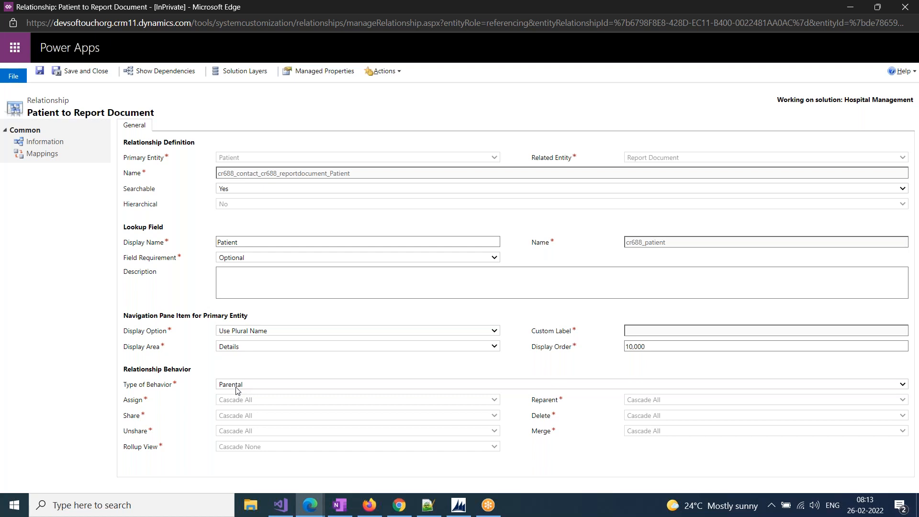
pyautogui.click(236, 384)
pyautogui.click(239, 403)
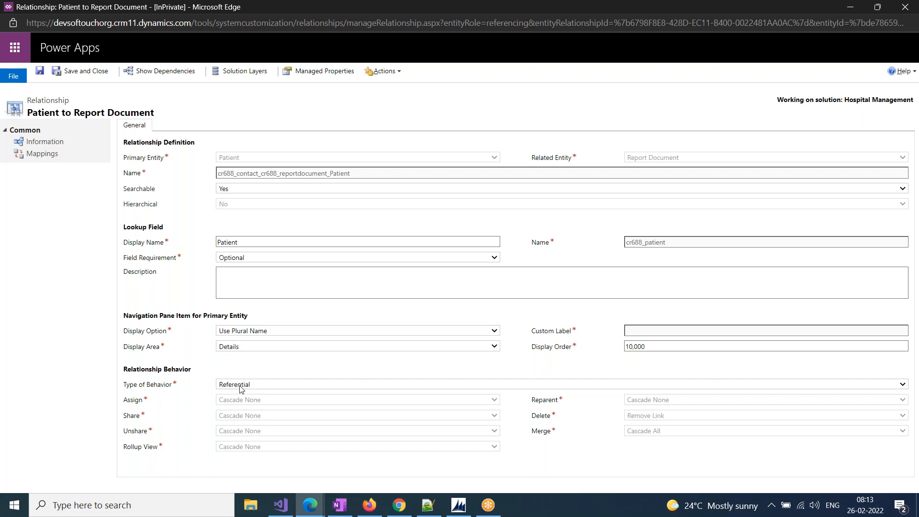
pyautogui.click(241, 385)
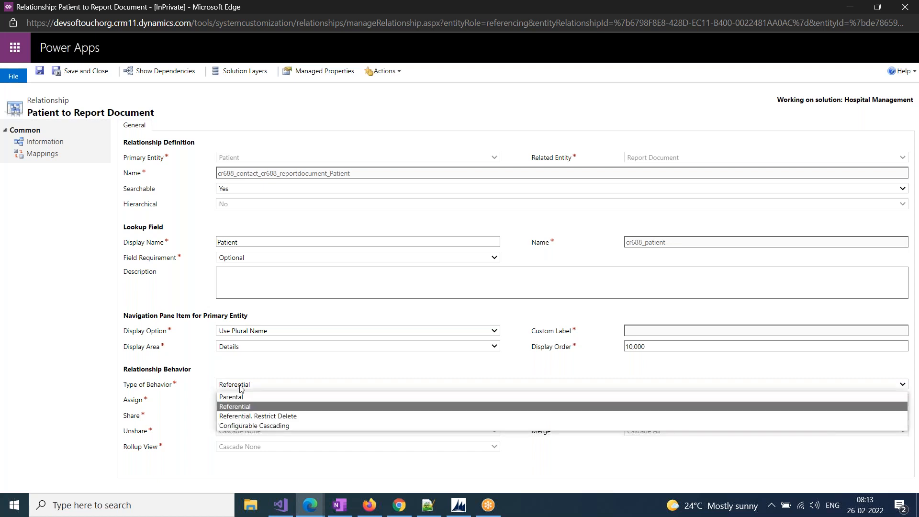
pyautogui.click(251, 416)
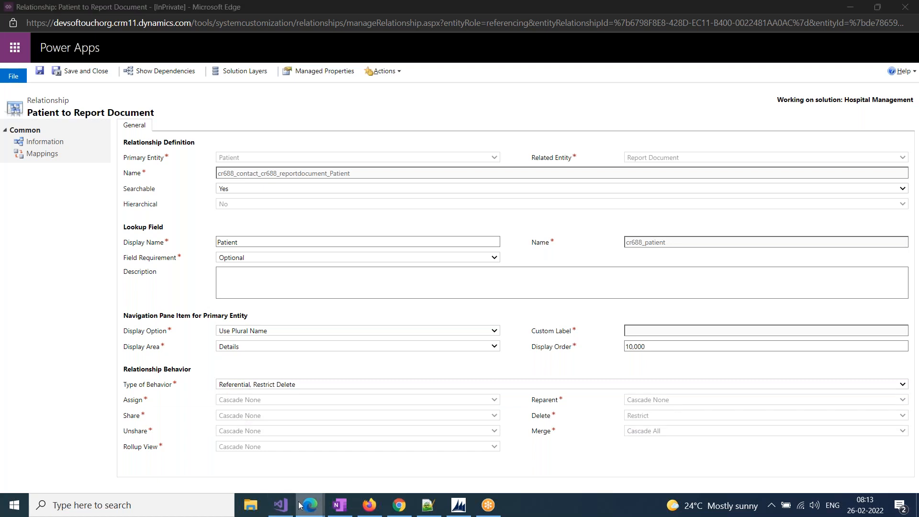
# Switch to the patient record and review its Summary and its Report Documents.
pyautogui.moveTo(309, 505)
pyautogui.click(197, 464)
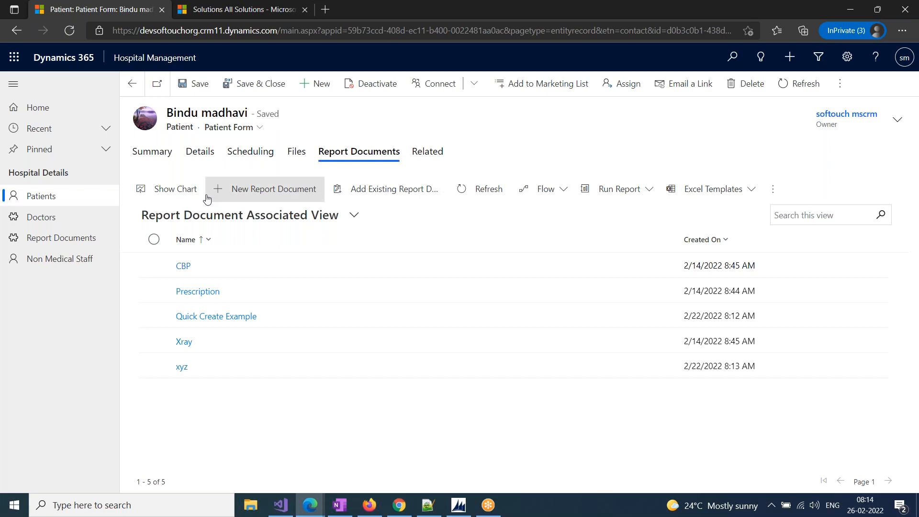
pyautogui.click(153, 151)
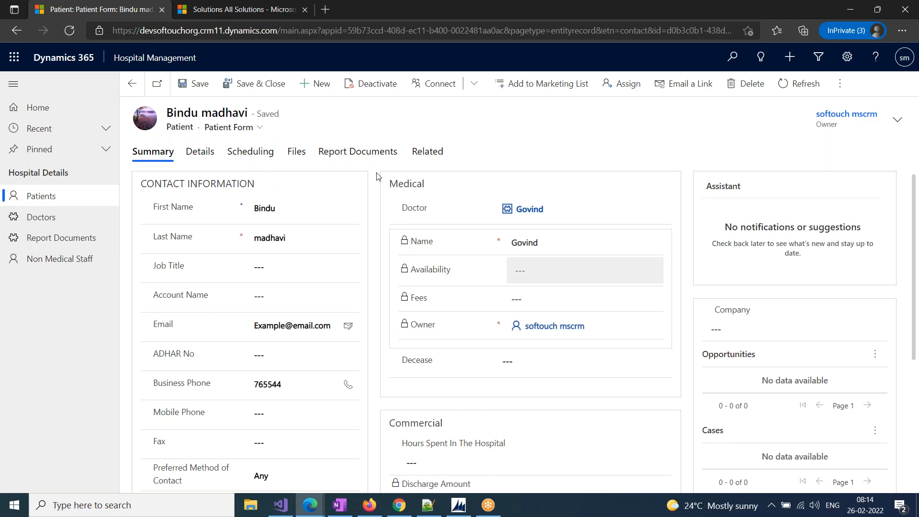
pyautogui.click(357, 154)
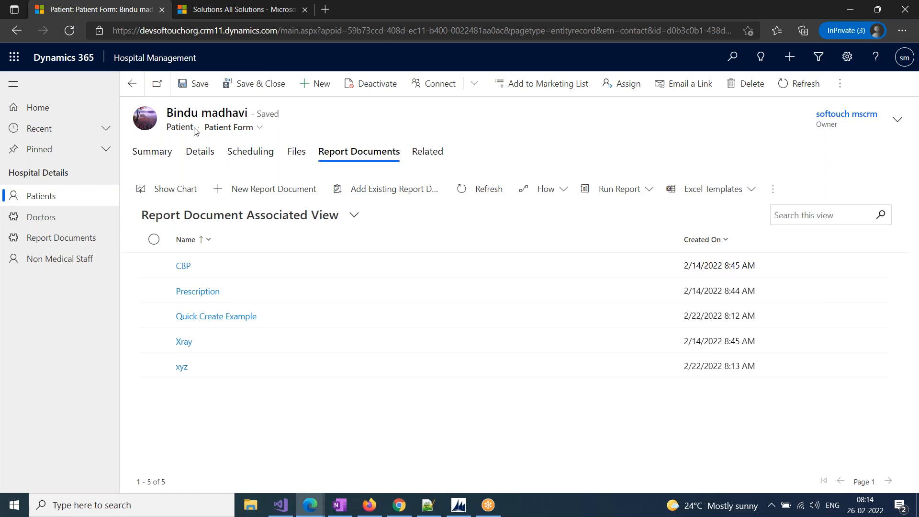
# In the Patient to Report Document relationship, set the type of behavior to Configurable Cascading and open the Assign options.
pyautogui.moveTo(310, 505)
pyautogui.click(265, 409)
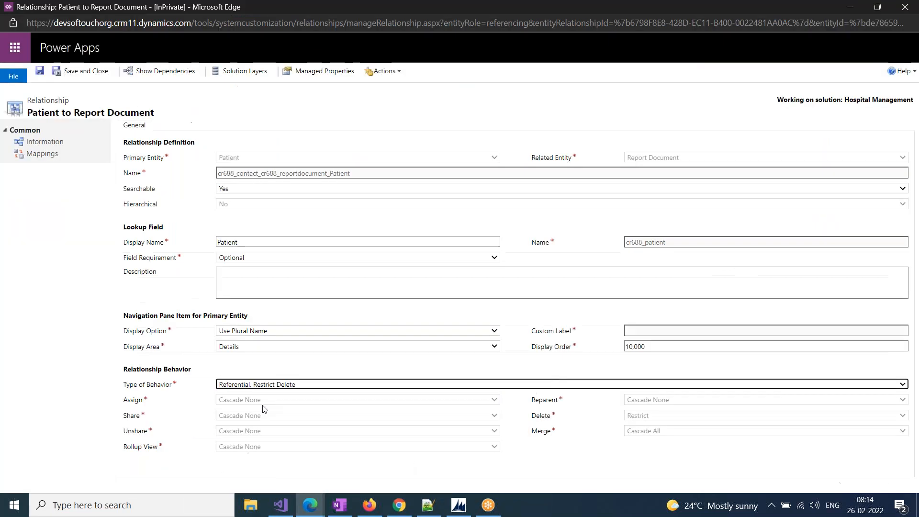
pyautogui.click(287, 386)
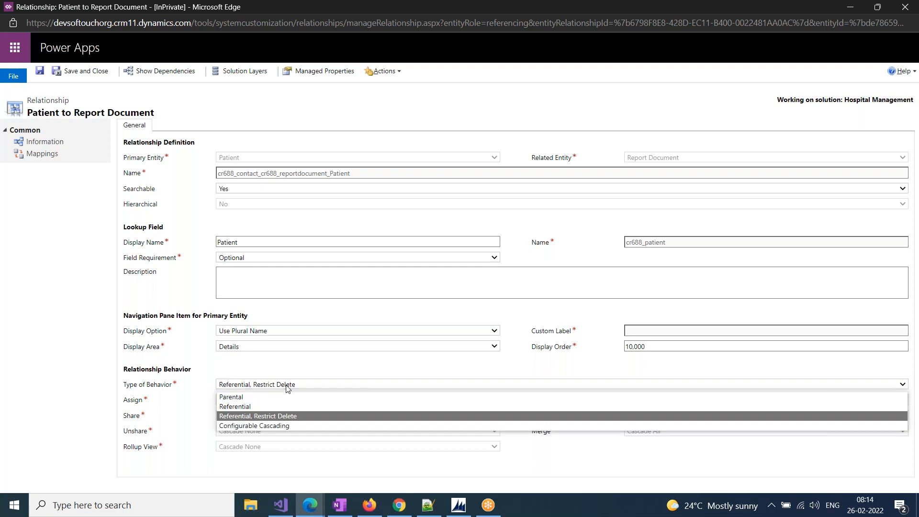
pyautogui.click(257, 426)
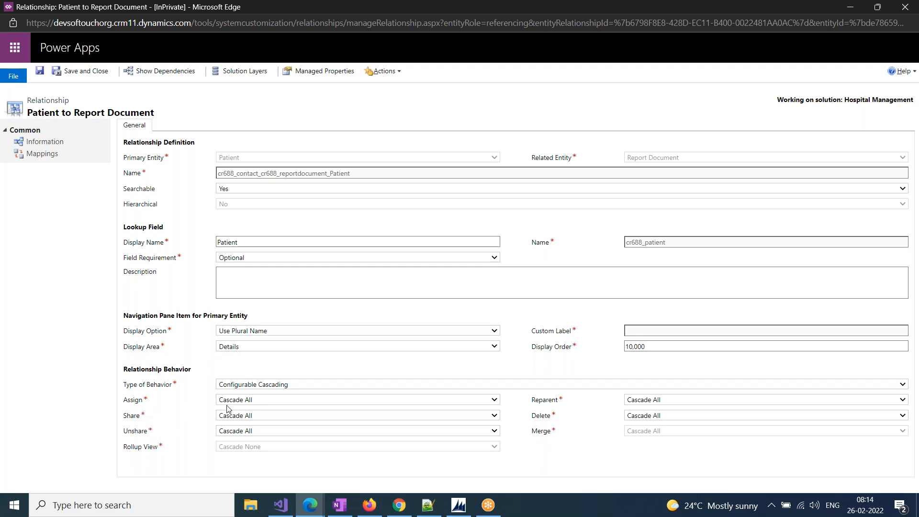
pyautogui.click(257, 400)
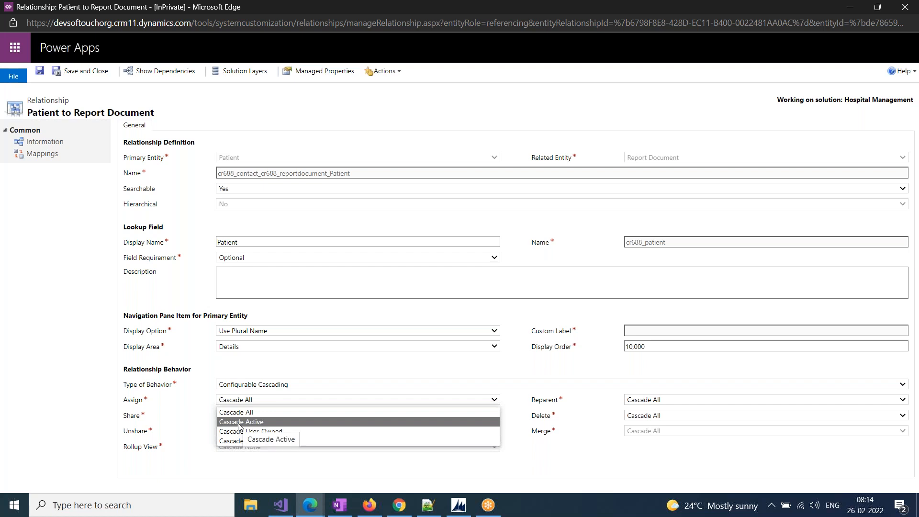
# Return to the patient's Report Documents and deactivate the CBP record.
pyautogui.click(299, 508)
pyautogui.click(205, 474)
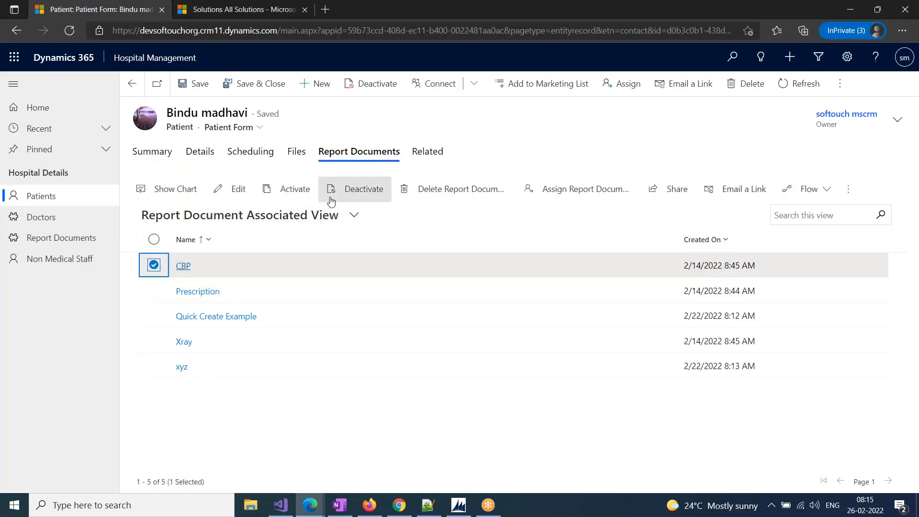
pyautogui.click(333, 194)
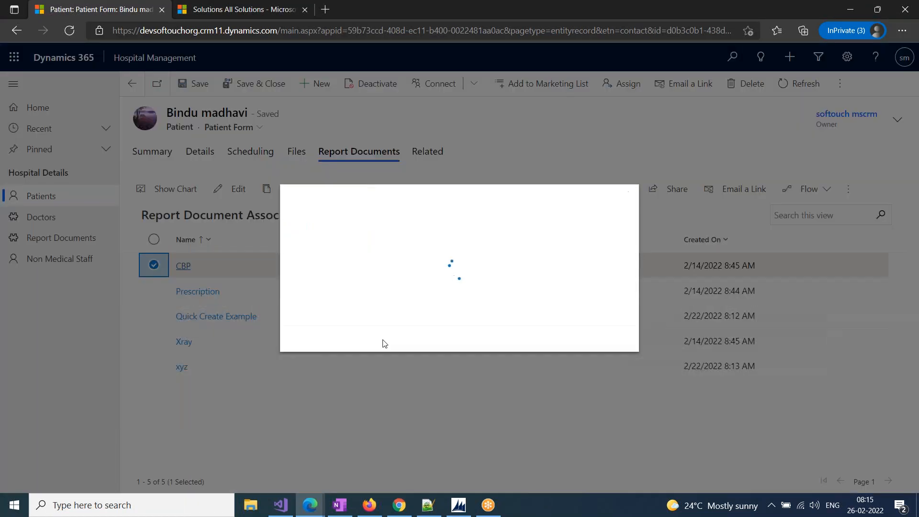
pyautogui.press('Return')
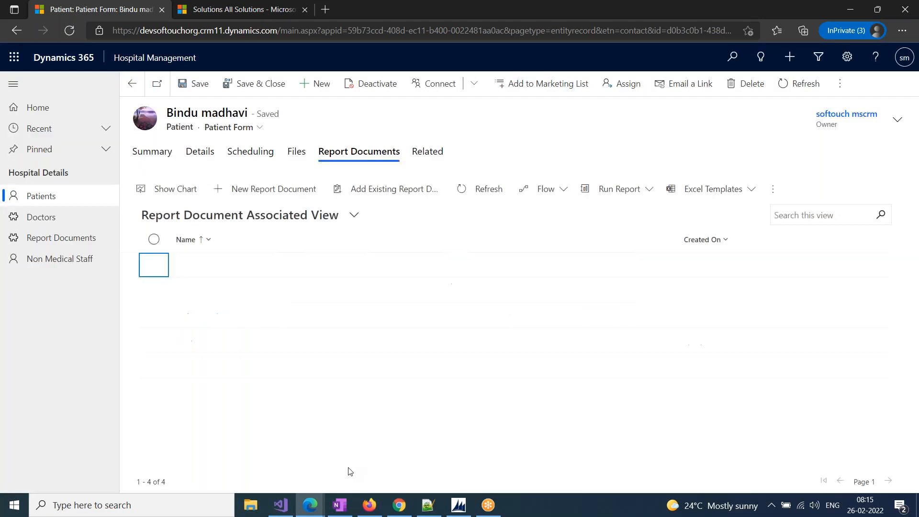
# Display the patient's Active Report Documents view, followed by the Inactive Report Documents view.
pyautogui.click(352, 217)
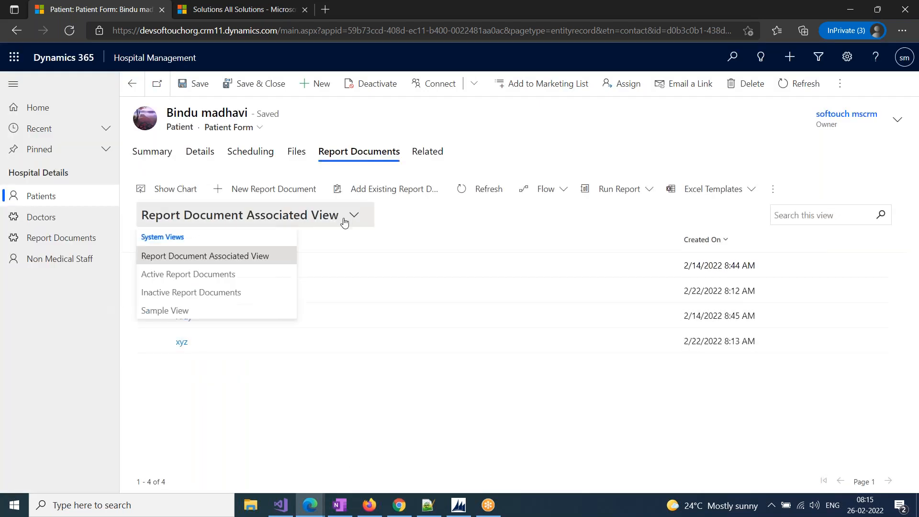
pyautogui.click(177, 275)
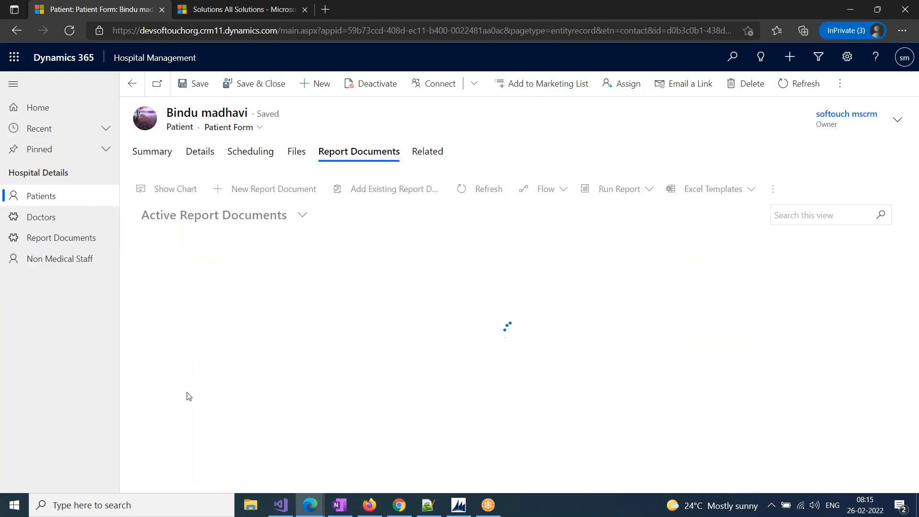
pyautogui.click(297, 221)
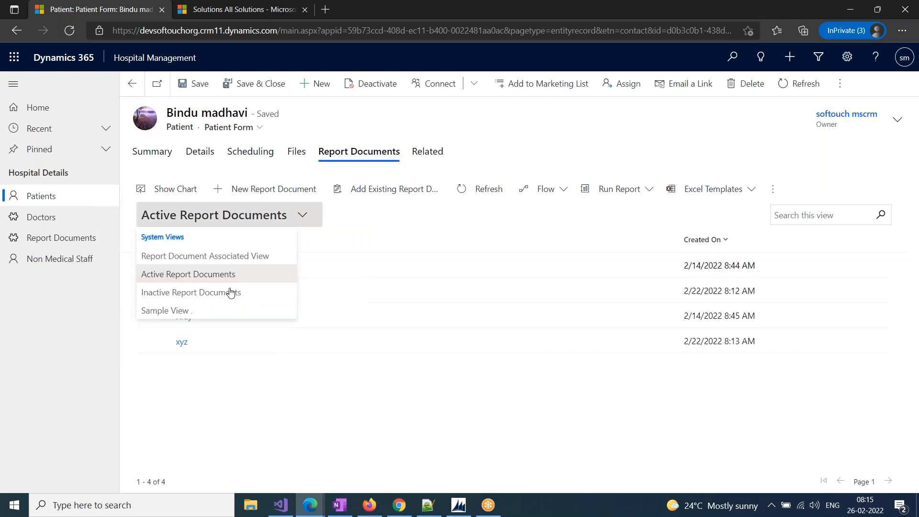
pyautogui.click(191, 293)
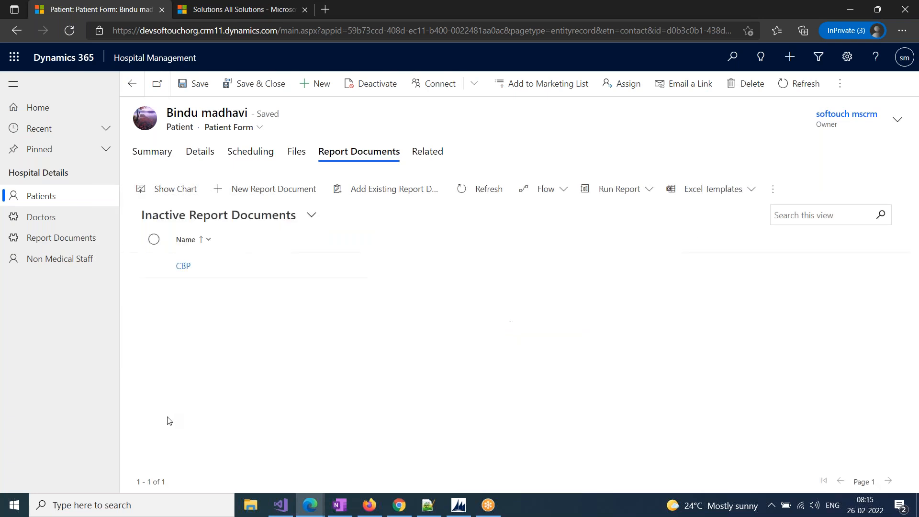
# Return to the Patient to Report Document relationship and set the Assign behavior to Cascade Active.
pyautogui.moveTo(311, 514)
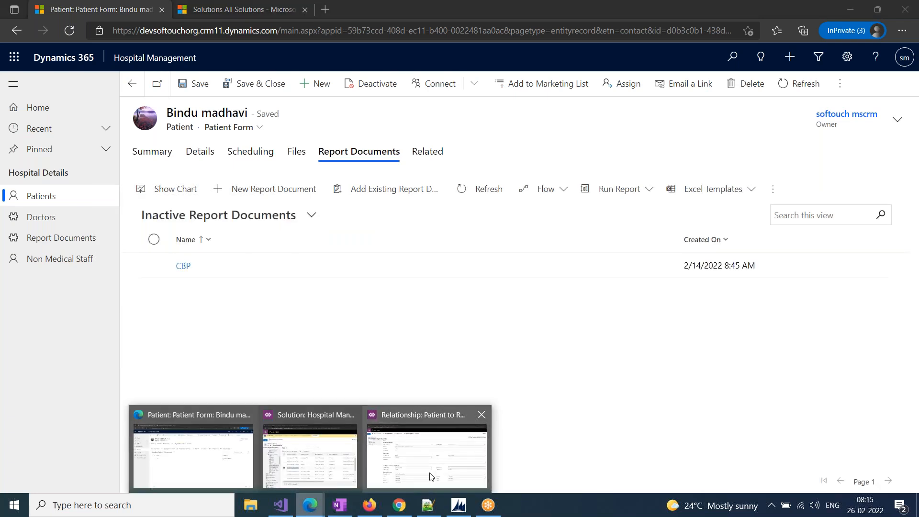
pyautogui.click(423, 448)
pyautogui.click(233, 404)
pyautogui.click(240, 419)
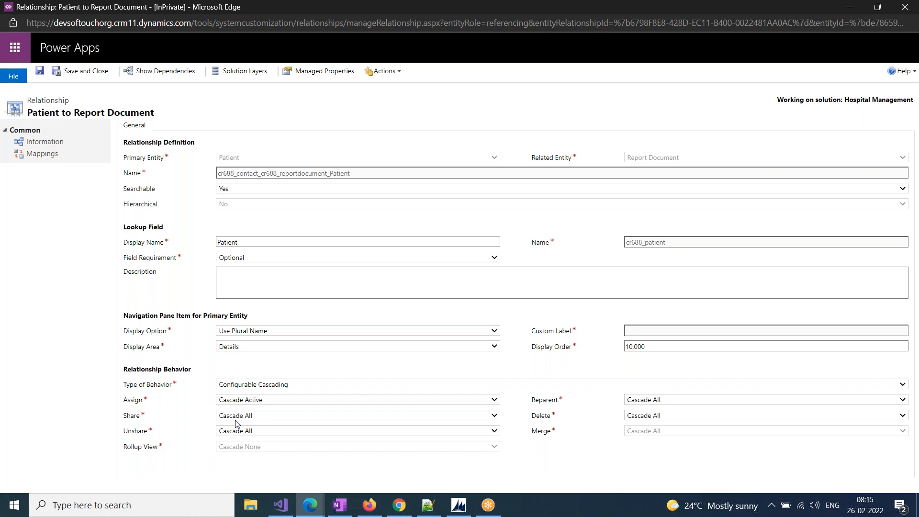
# Set the relationship's Assign behavior to Cascade User-Owned.
pyautogui.click(243, 401)
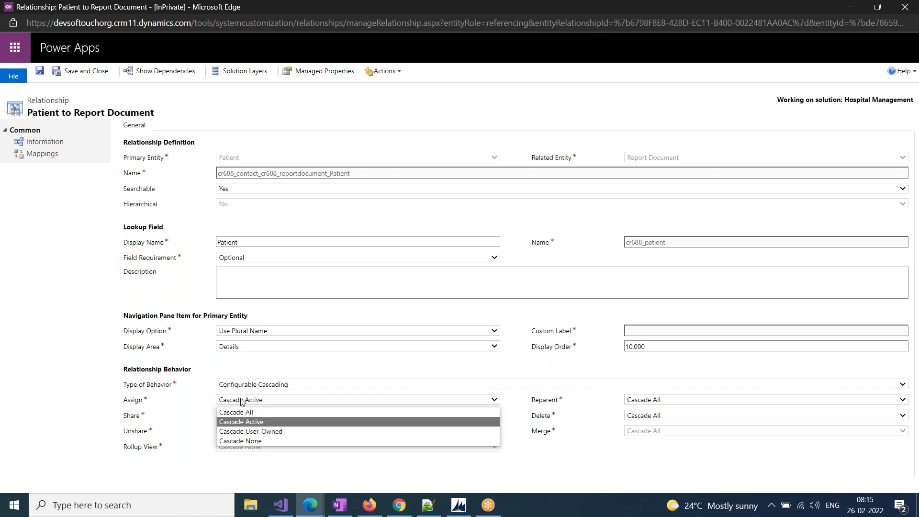
pyautogui.click(254, 431)
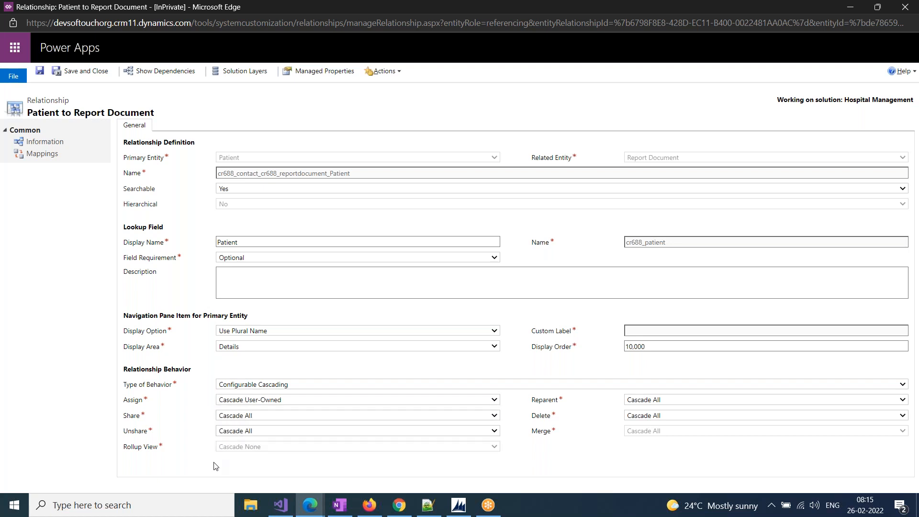
# Return to the patient's Active Report Documents, check the owner of Quick Create Example, and go back to the patient record.
pyautogui.moveTo(311, 511)
pyautogui.click(188, 460)
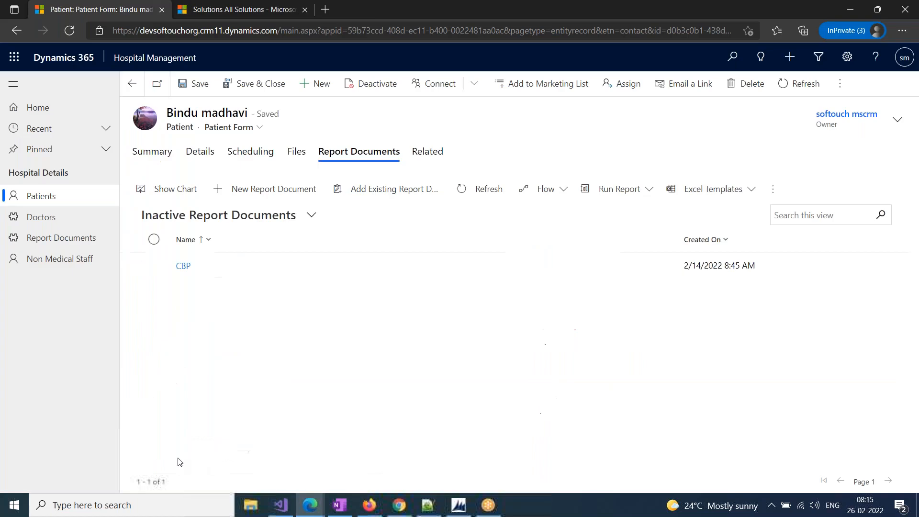
pyautogui.click(269, 224)
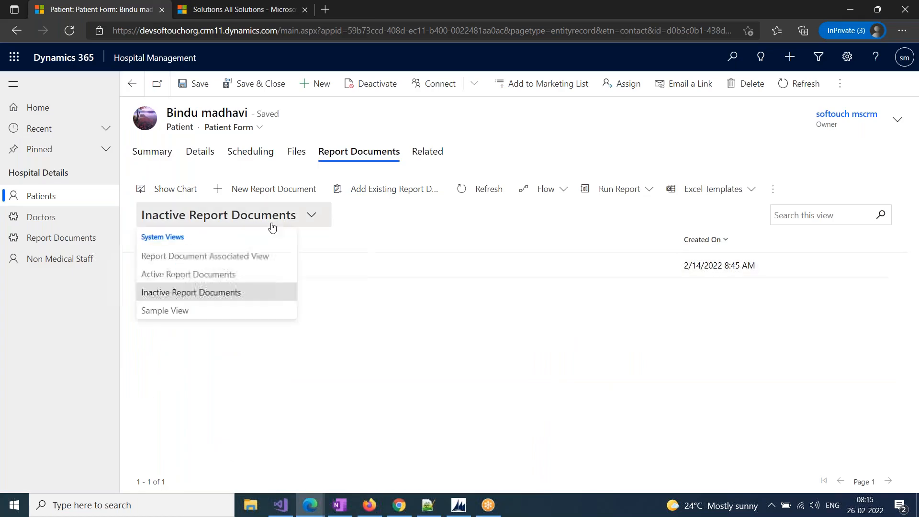
pyautogui.click(191, 273)
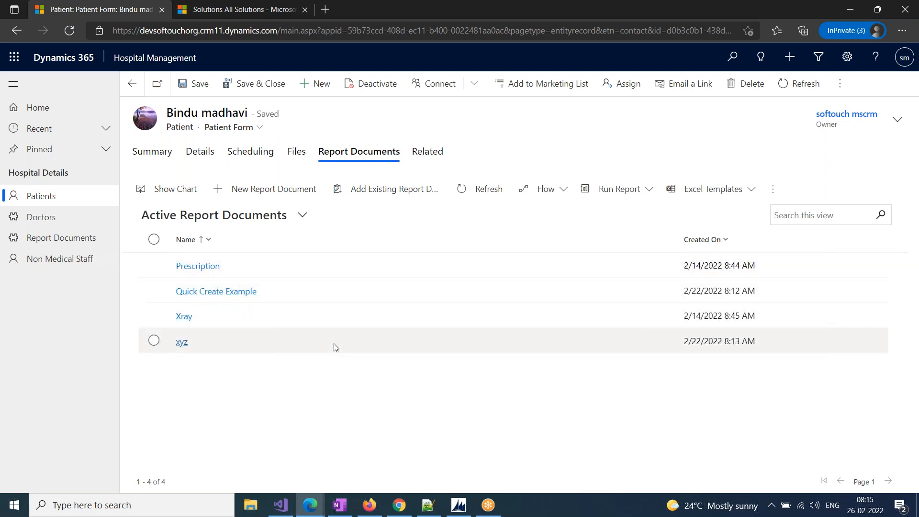
pyautogui.click(224, 292)
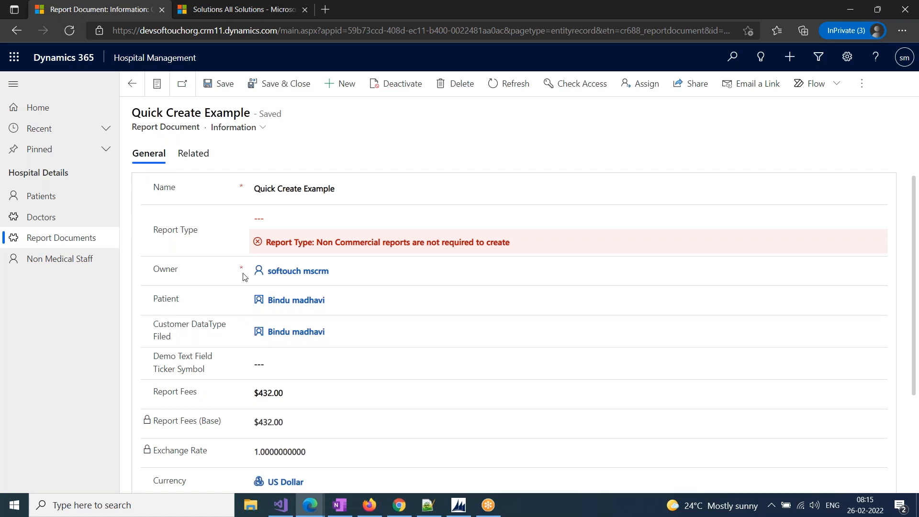
pyautogui.moveTo(294, 281)
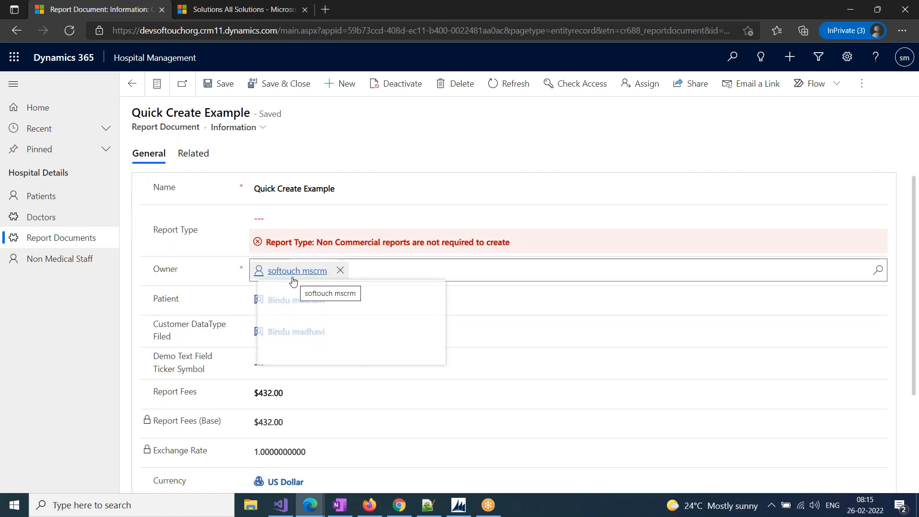
pyautogui.click(282, 299)
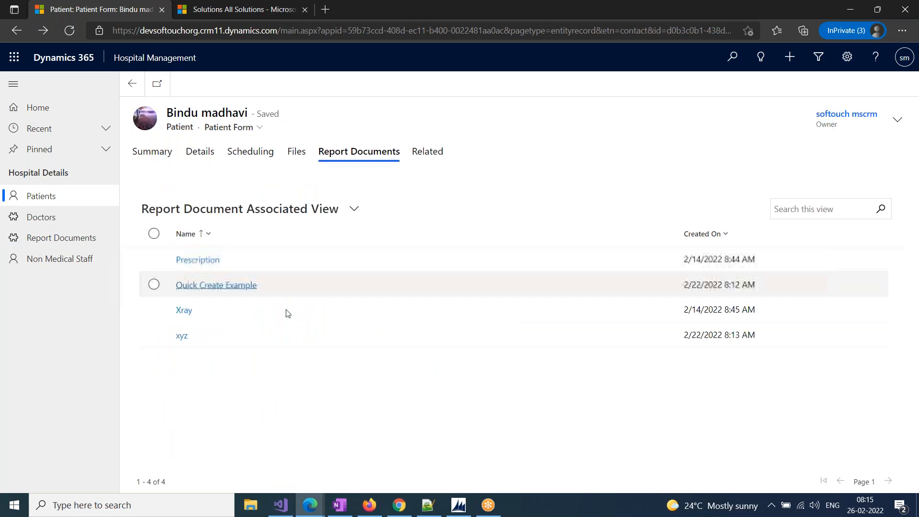
# Return to the Patient to Report Document relationship and set the Assign behavior to Cascade None, and finally to Cascade All.
pyautogui.moveTo(311, 505)
pyautogui.click(427, 465)
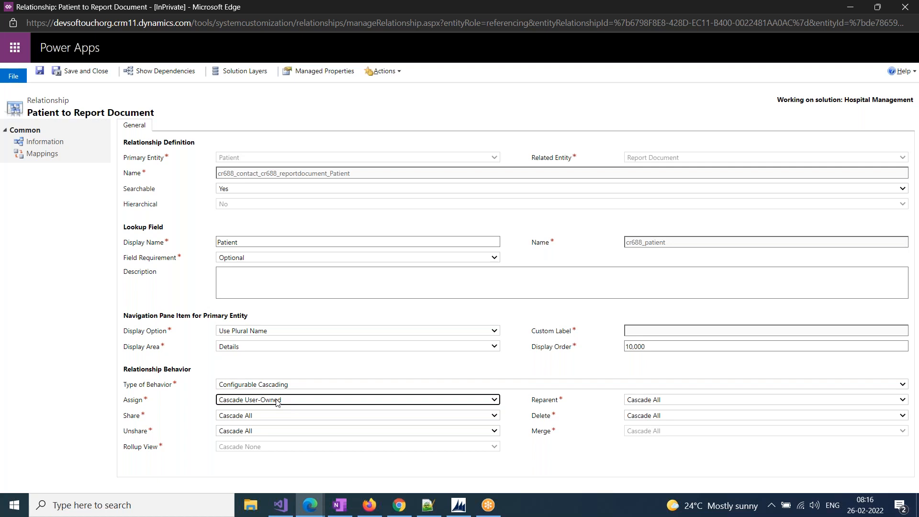
pyautogui.click(236, 402)
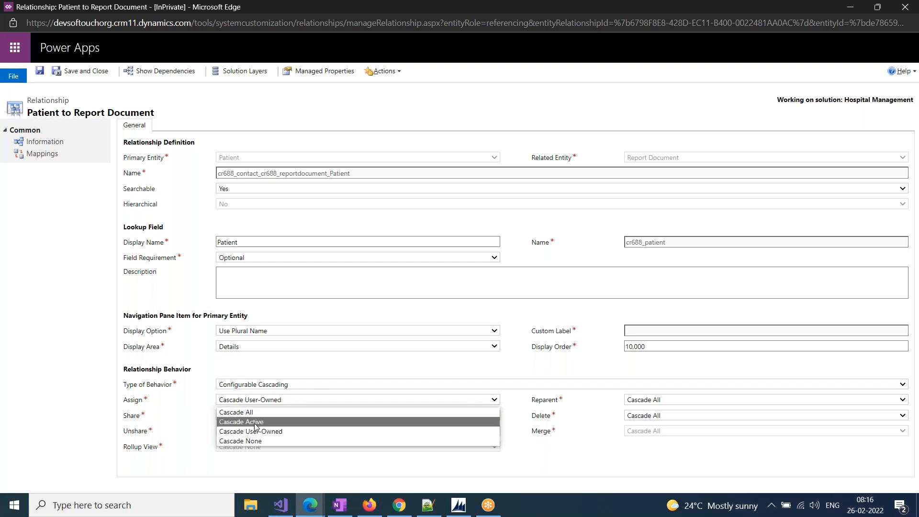
pyautogui.click(248, 440)
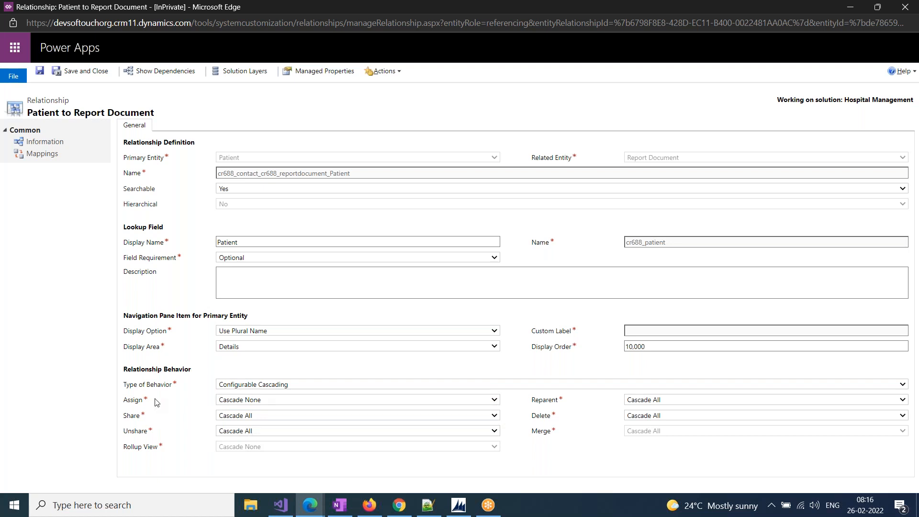
pyautogui.click(227, 401)
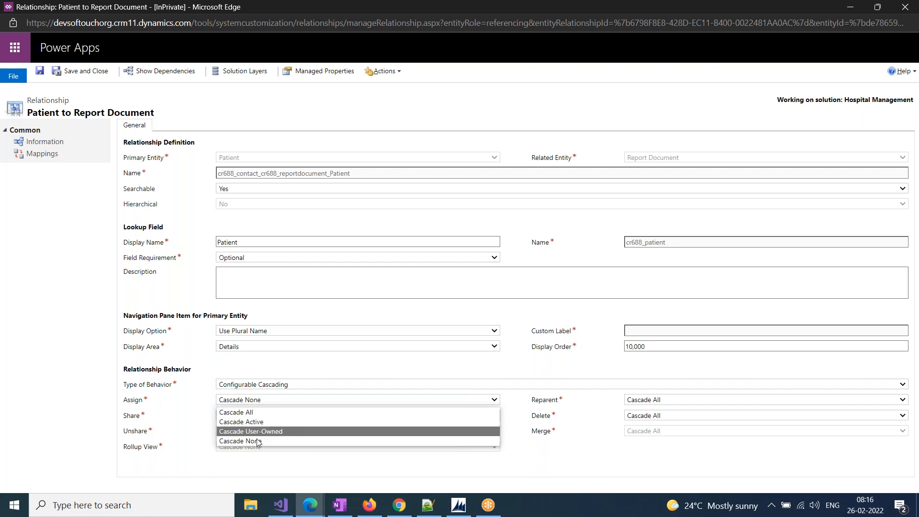
pyautogui.click(261, 412)
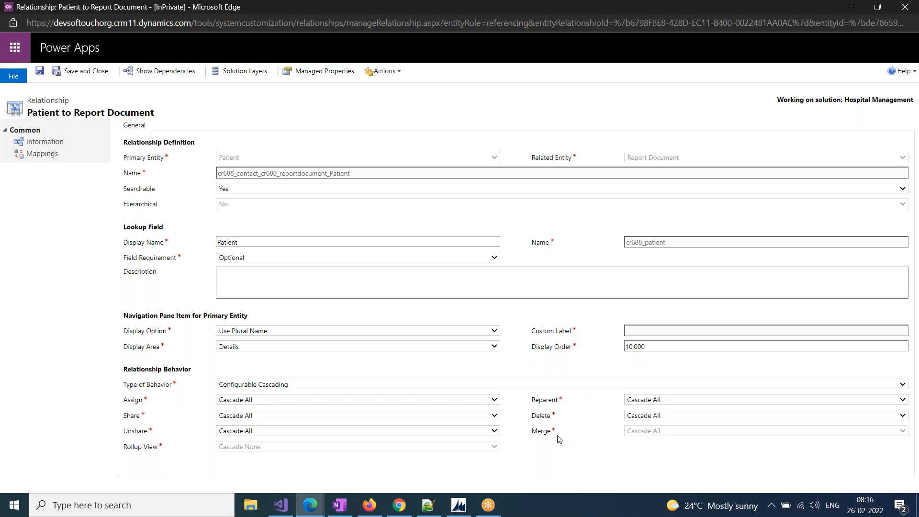
# Examine the patient's Assign dialog with Assign to set to User or team, and close it without assigning.
pyautogui.click(308, 496)
pyautogui.click(189, 448)
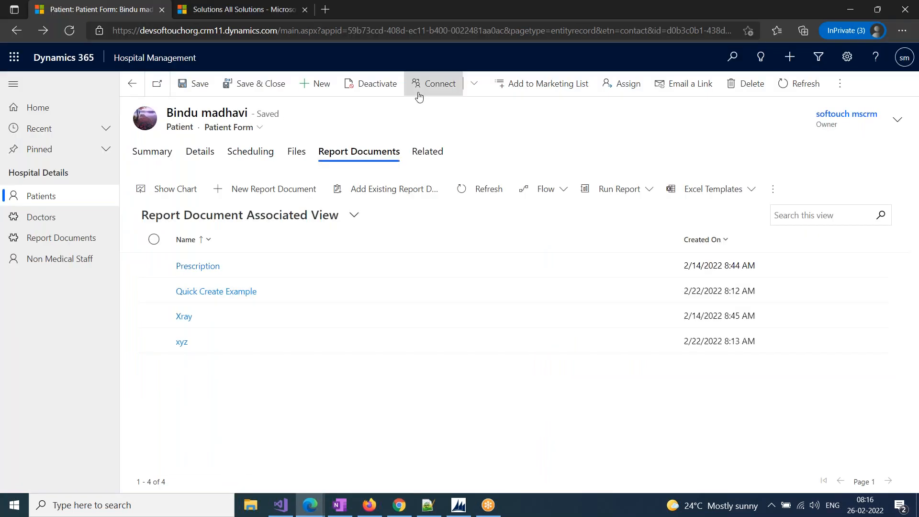
pyautogui.click(625, 90)
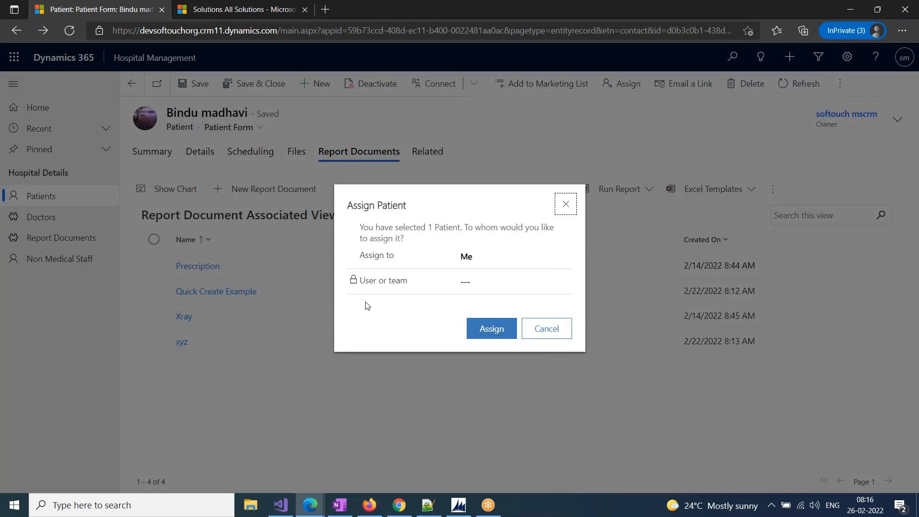
pyautogui.click(480, 263)
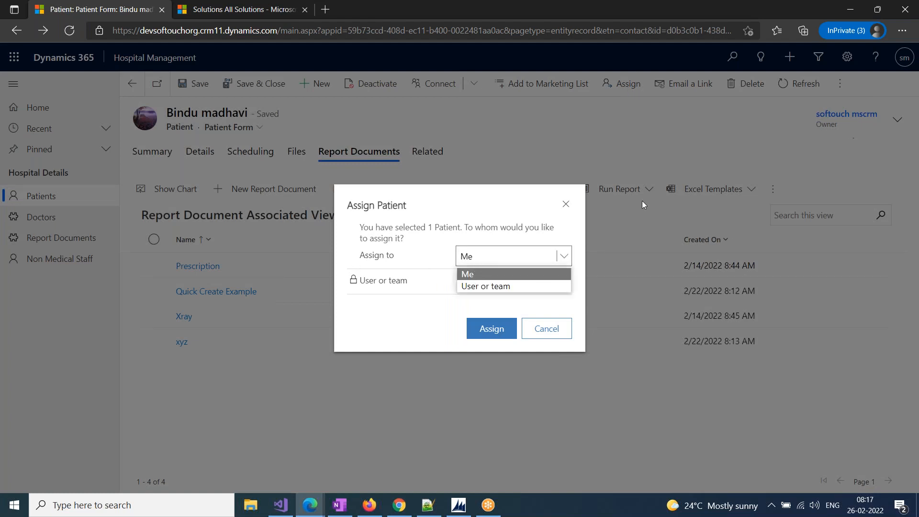
pyautogui.click(527, 286)
pyautogui.click(513, 281)
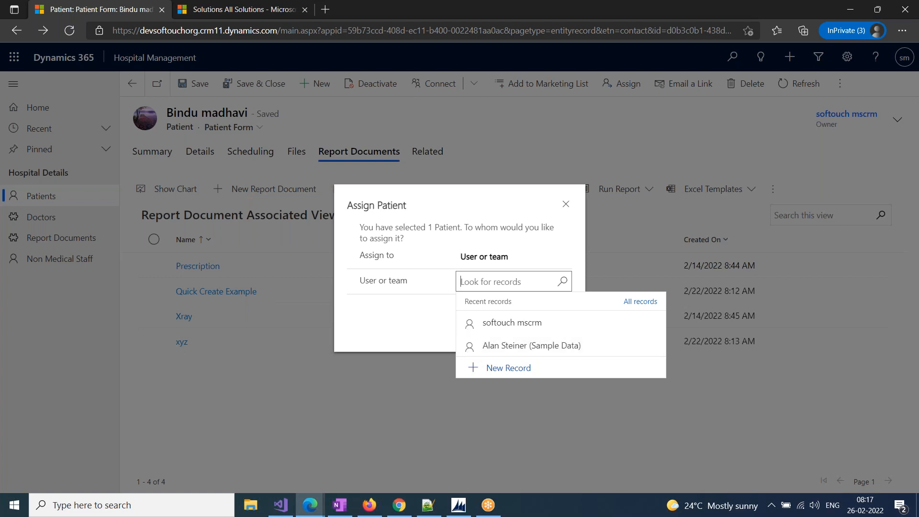
pyautogui.click(567, 206)
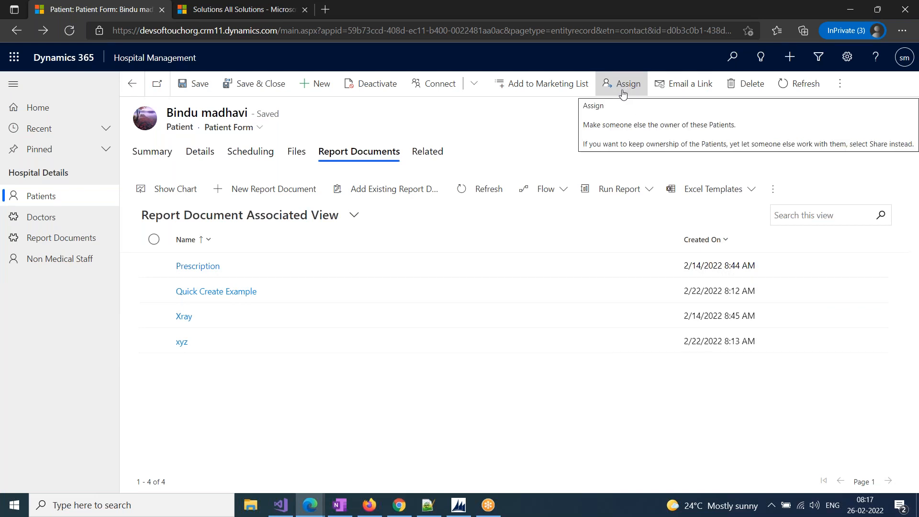
# Examine the share permissions available for # AriaMdlExporter on the patient record, and close the sharing options without sharing.
pyautogui.click(840, 83)
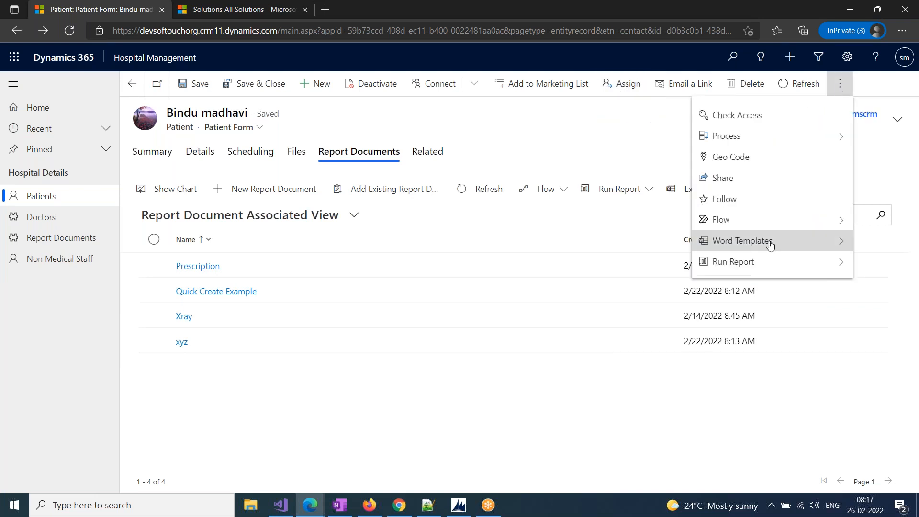
pyautogui.click(741, 184)
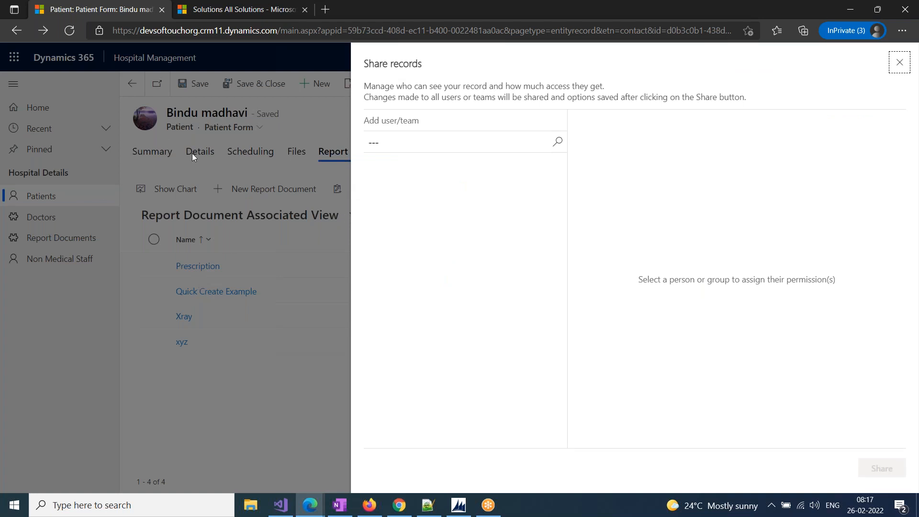
pyautogui.click(557, 142)
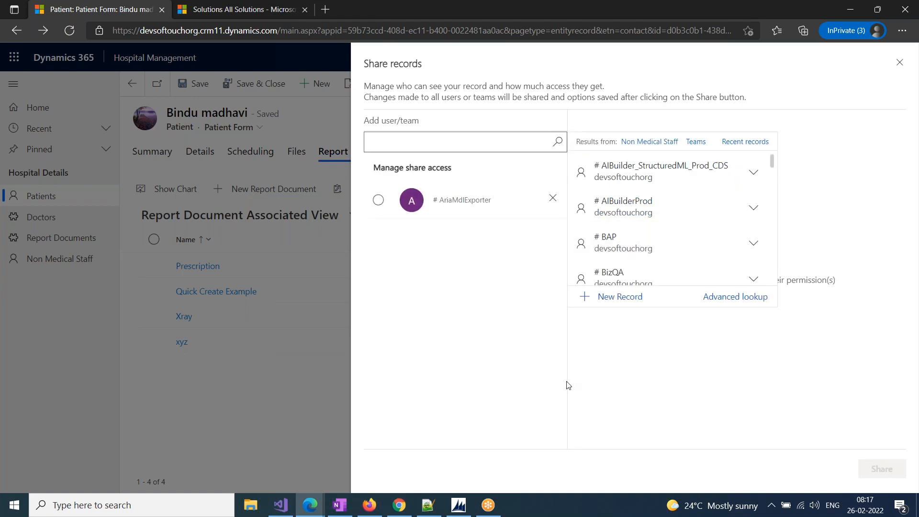
pyautogui.click(478, 337)
pyautogui.click(378, 200)
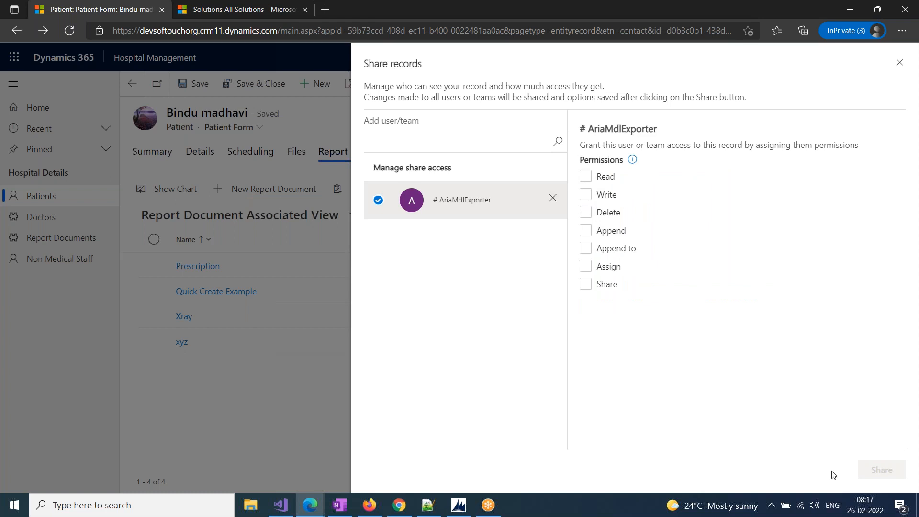
pyautogui.click(378, 200)
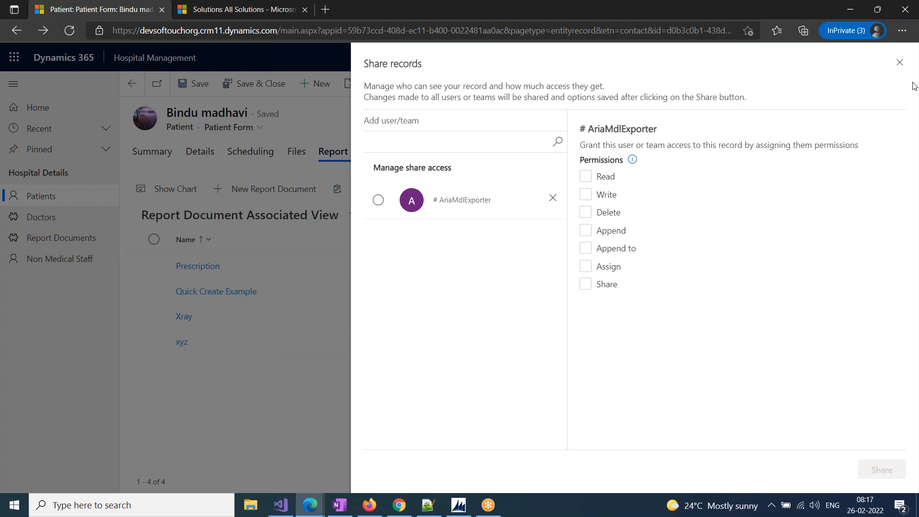
pyautogui.click(899, 63)
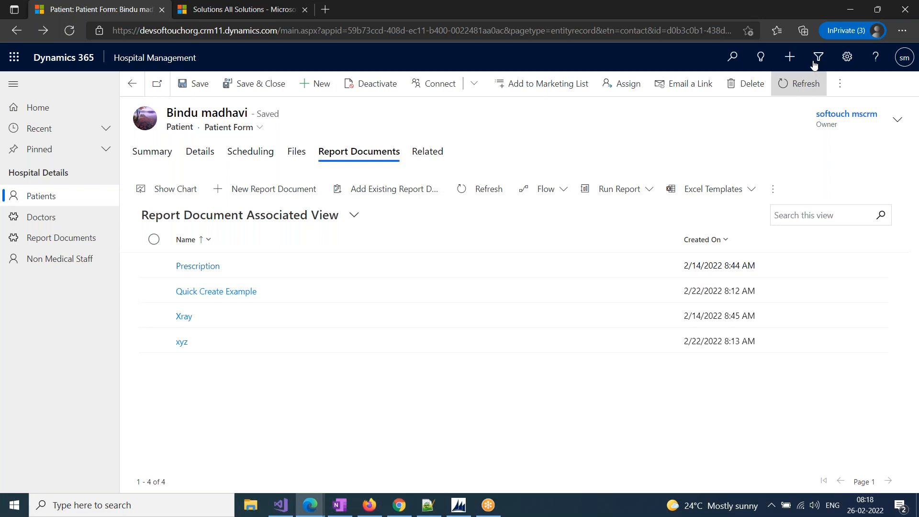
# Look over the patient's additional commands and return to the Patient to Report Document relationship to review its cascading behaviors.
pyautogui.click(840, 84)
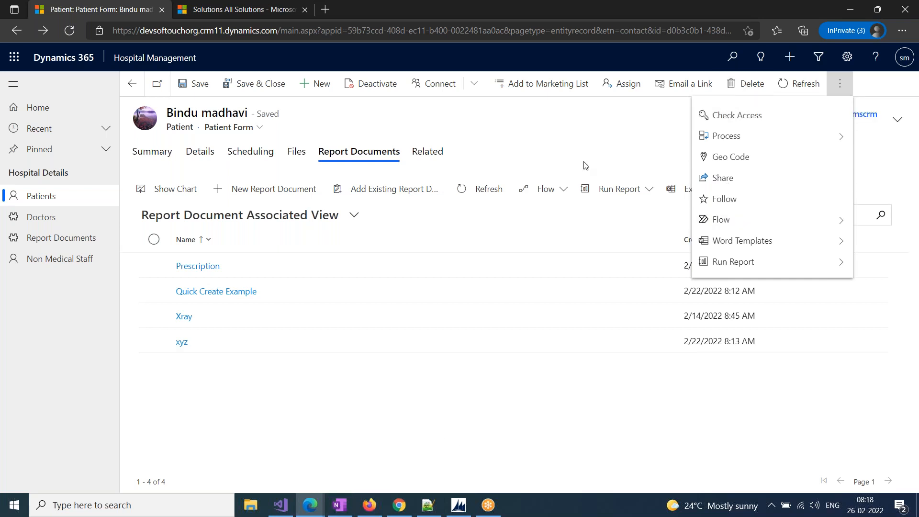
pyautogui.moveTo(310, 505)
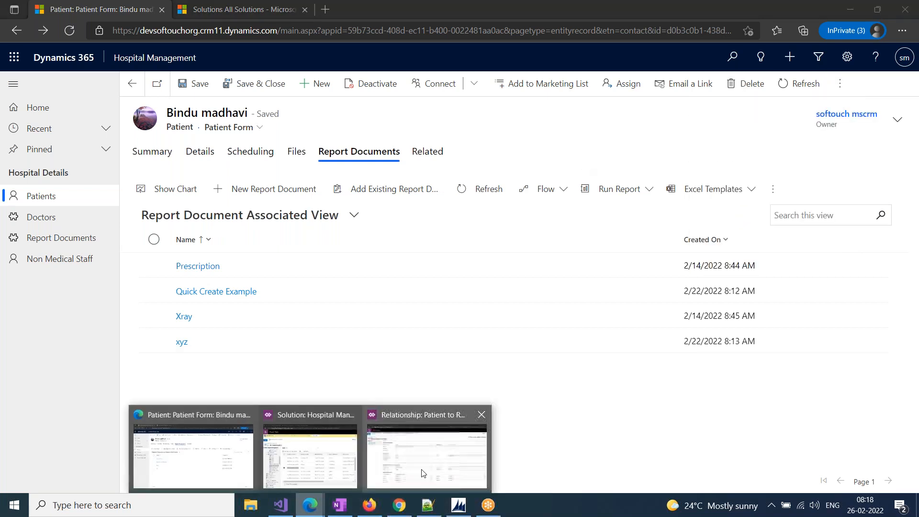
pyautogui.click(426, 447)
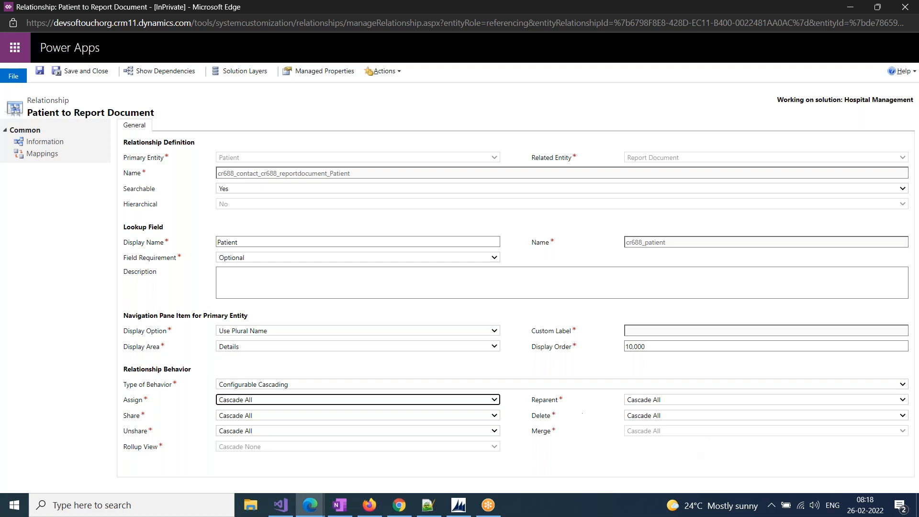
# Return to the patient's associated Report Documents and select the Prescription record.
pyautogui.moveTo(310, 503)
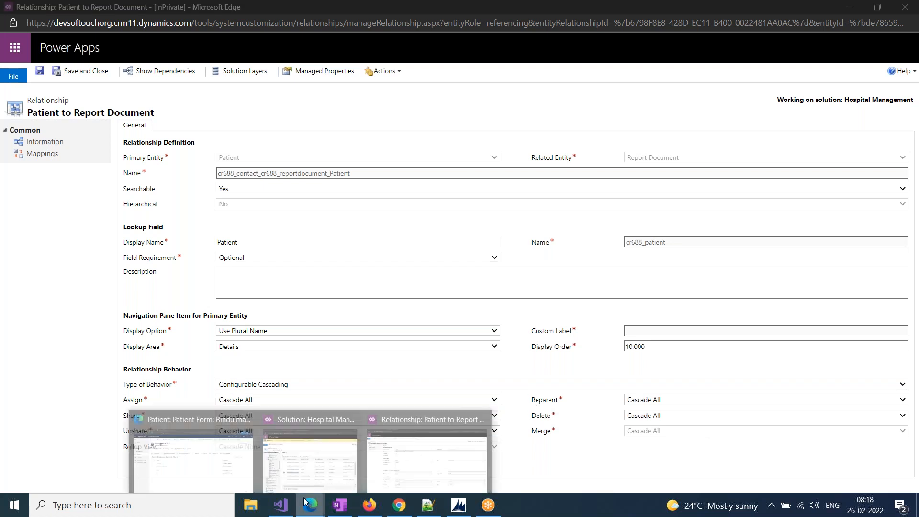
pyautogui.click(192, 452)
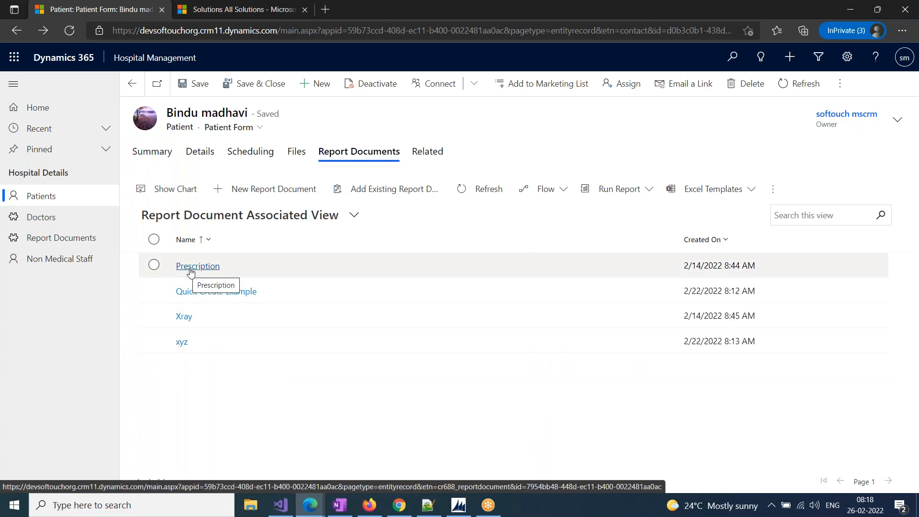
pyautogui.click(149, 154)
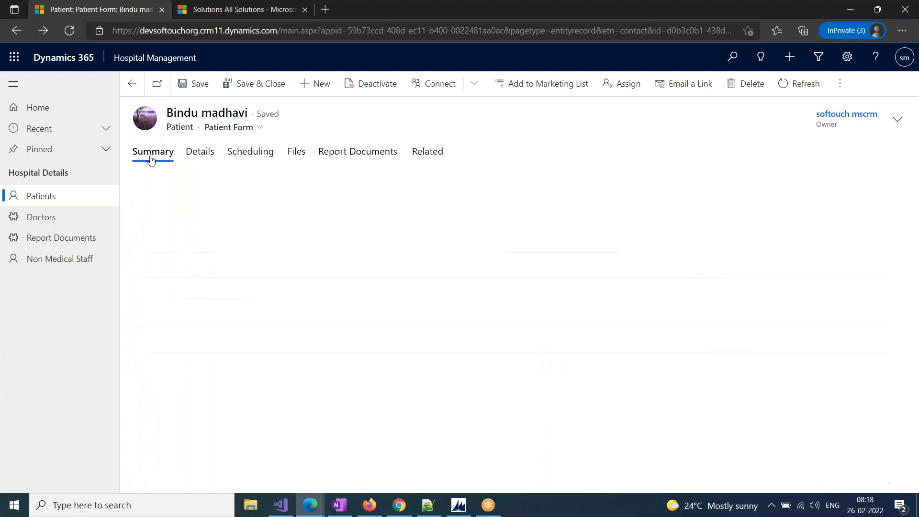
pyautogui.click(389, 151)
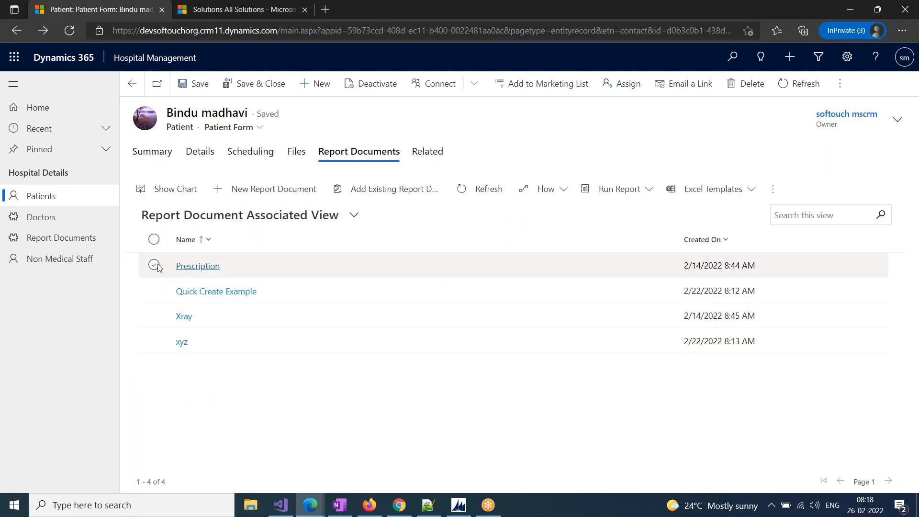
pyautogui.click(154, 265)
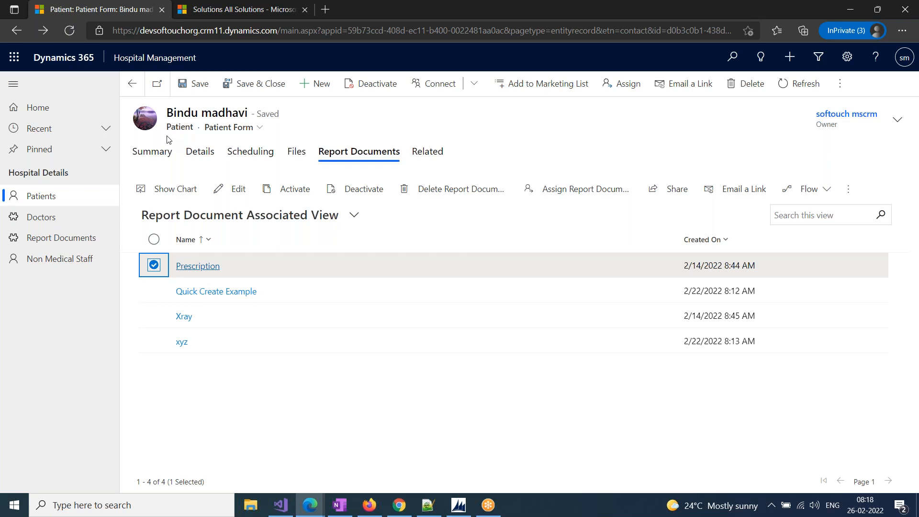
# Examine the Doctor lookup in the patient's Summary and go back to the associated Report Documents.
pyautogui.click(152, 152)
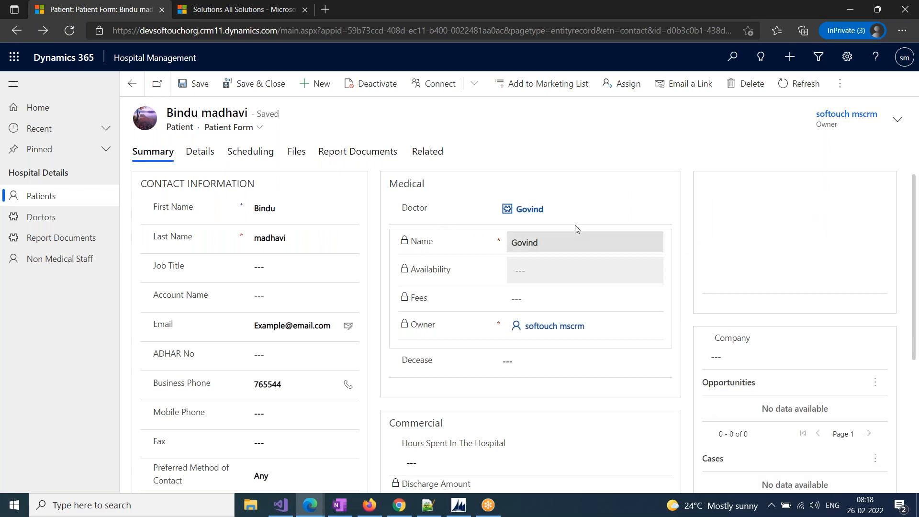
pyautogui.click(574, 213)
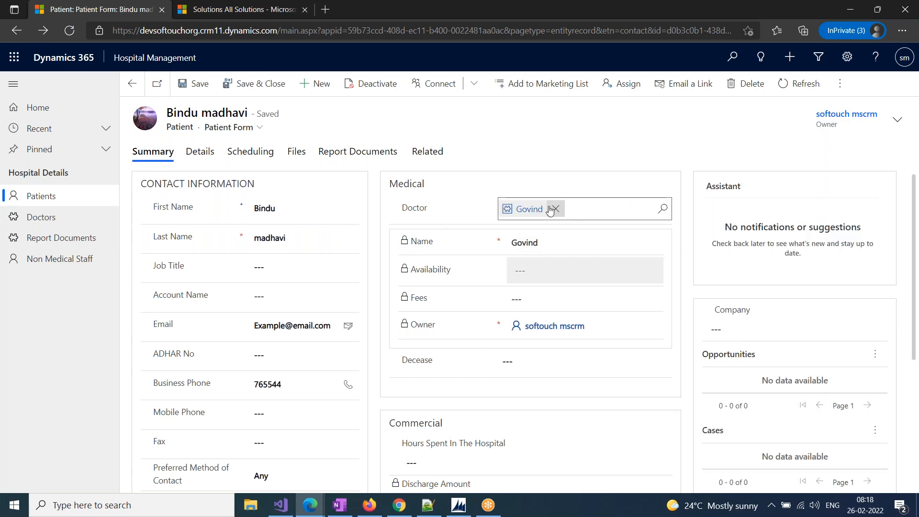
pyautogui.click(349, 153)
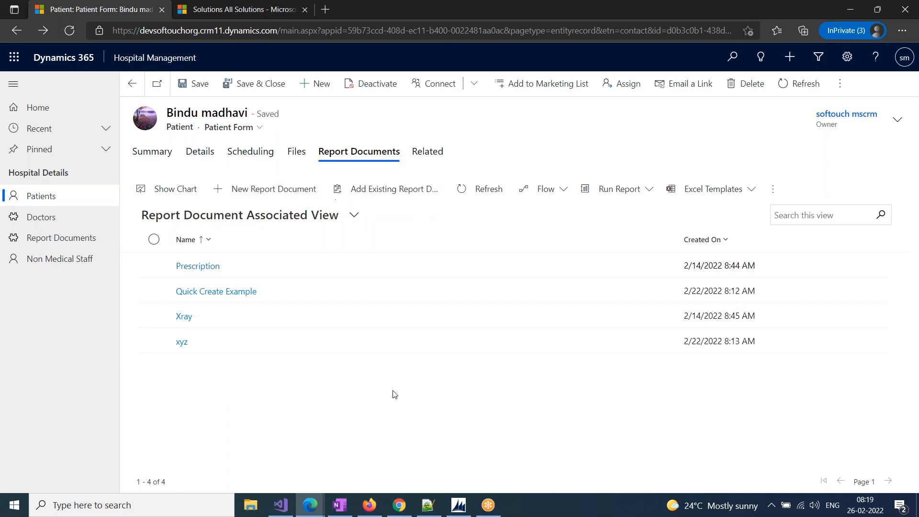
# Check the Merge behavior of the Patient to Report Document relationship, return to the patient's Report Documents and open Advanced Find.
pyautogui.moveTo(310, 508)
pyautogui.click(431, 464)
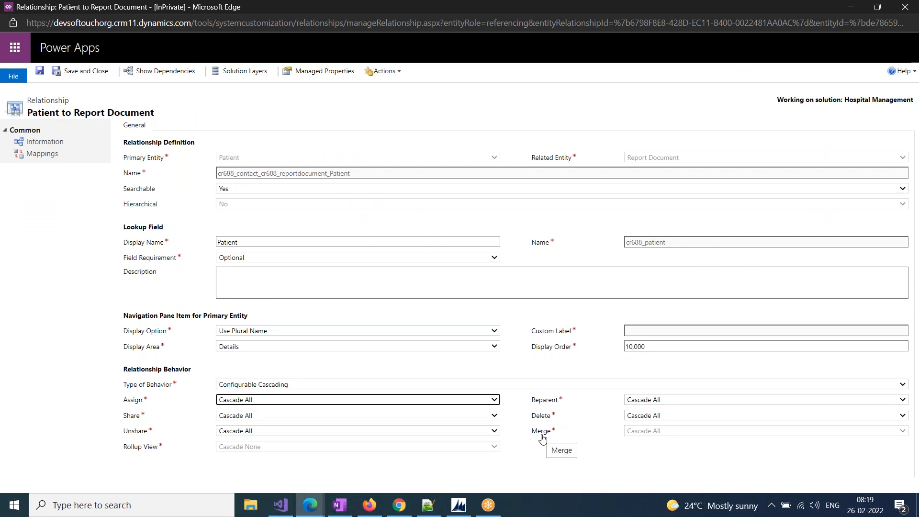
pyautogui.moveTo(310, 506)
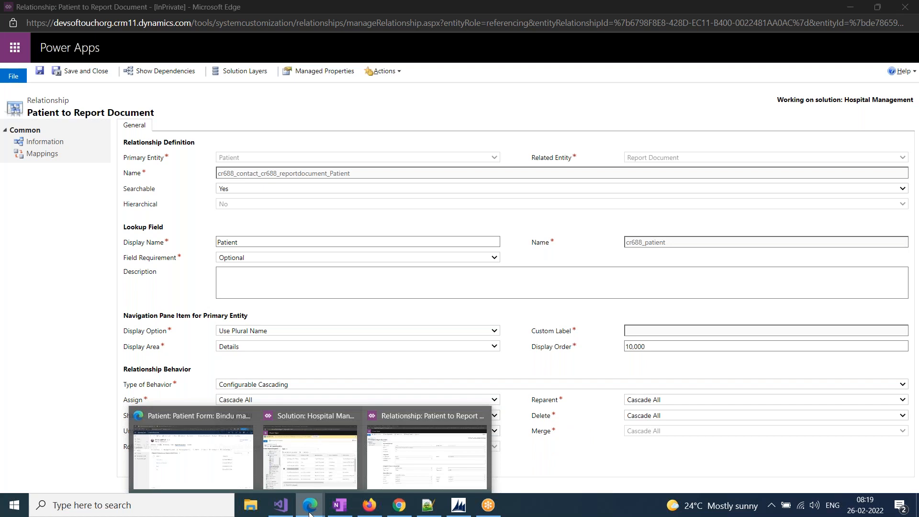
pyautogui.click(368, 447)
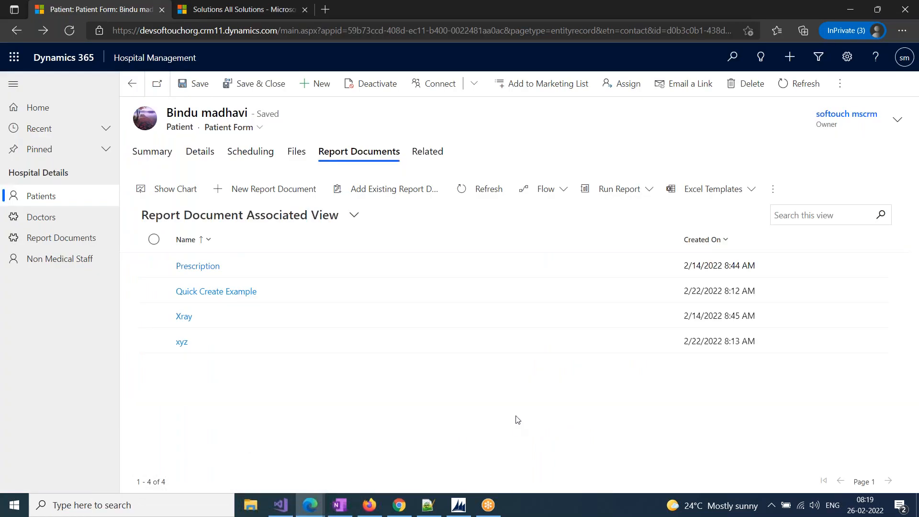
pyautogui.click(818, 57)
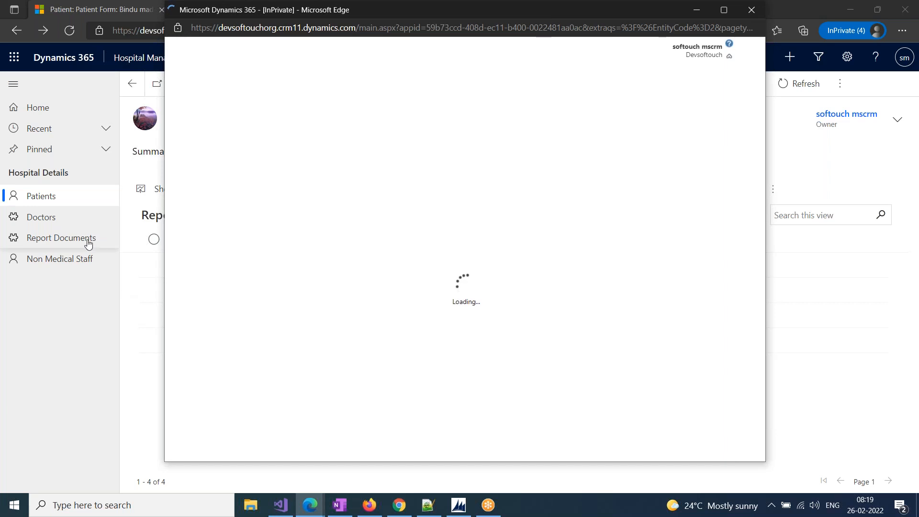
# Select the fourth and fifth patients in My Active Contacts and start merging them.
pyautogui.click(86, 199)
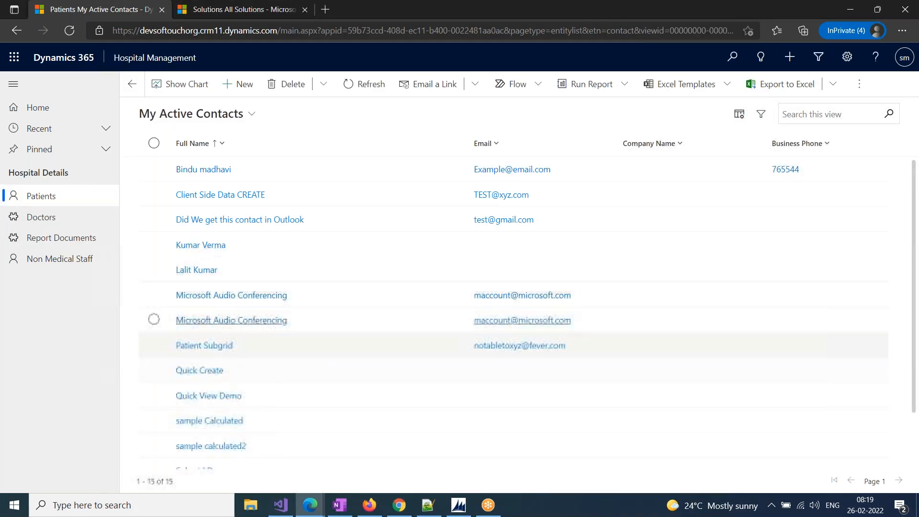
pyautogui.click(163, 271)
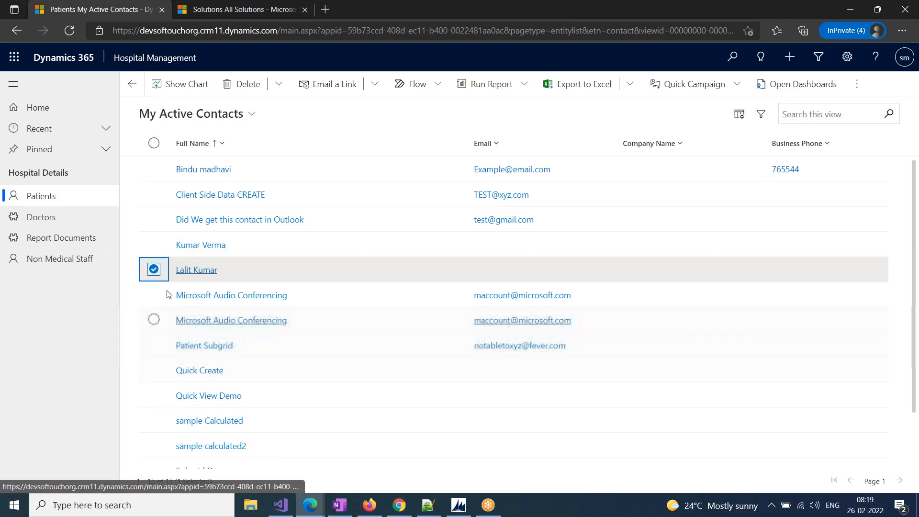
pyautogui.click(153, 245)
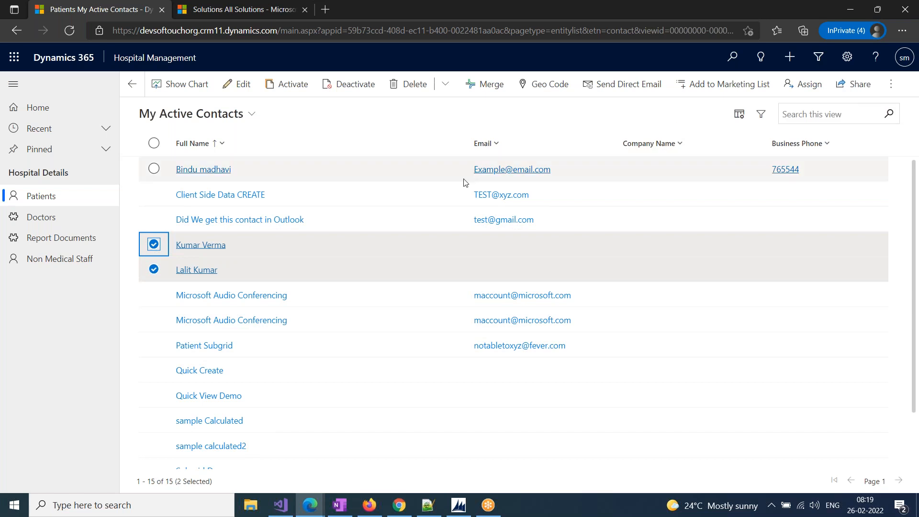
pyautogui.click(478, 85)
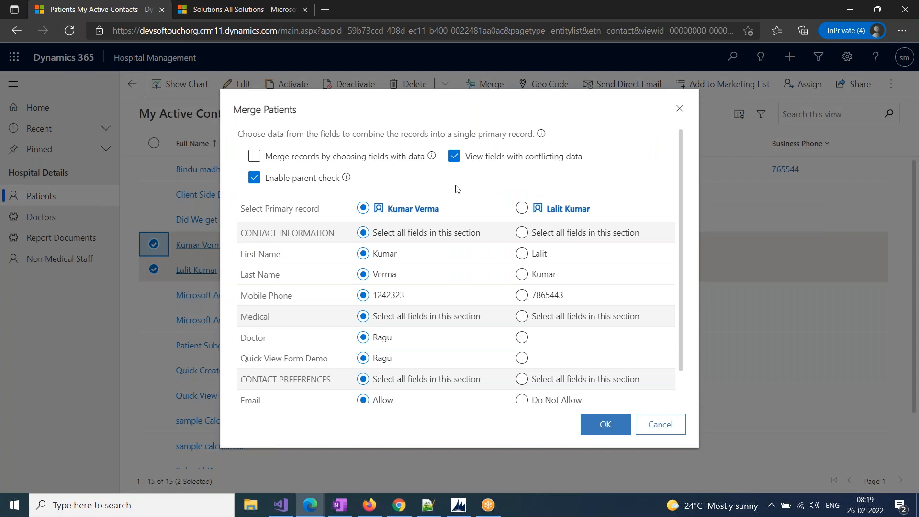
# Make the second listed patient the primary record of the merge and keep that patient's First Name.
pyautogui.click(401, 161)
pyautogui.moveTo(318, 182)
pyautogui.click(522, 210)
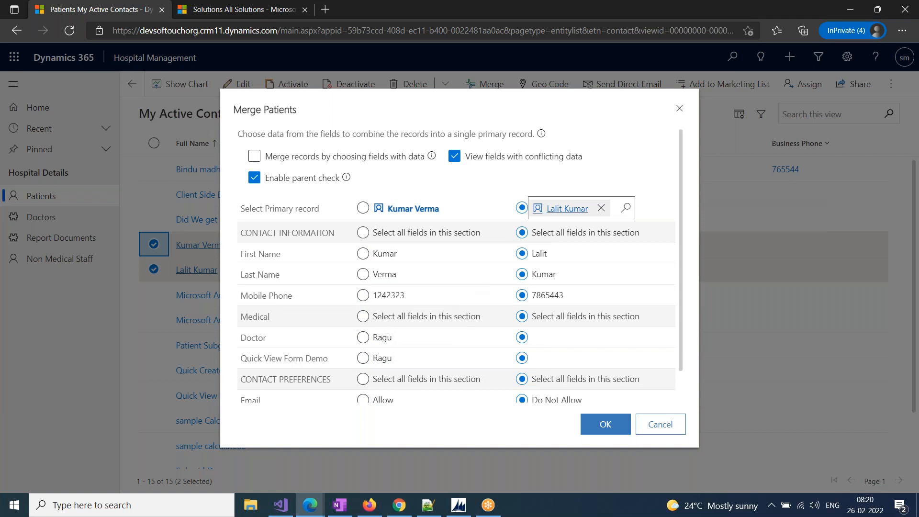
pyautogui.click(363, 255)
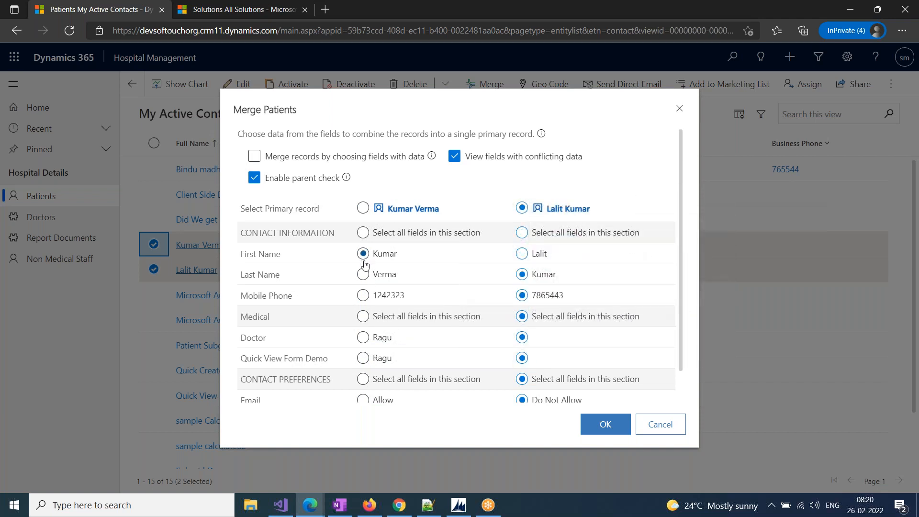
pyautogui.click(522, 254)
# Take the Last Name, Mobile Phone, Doctor and Quick View Form Demo from the other patient and merge the two records.
pyautogui.click(365, 276)
pyautogui.click(363, 295)
pyautogui.scroll(-1, 498, 377)
pyautogui.click(363, 305)
pyautogui.click(363, 326)
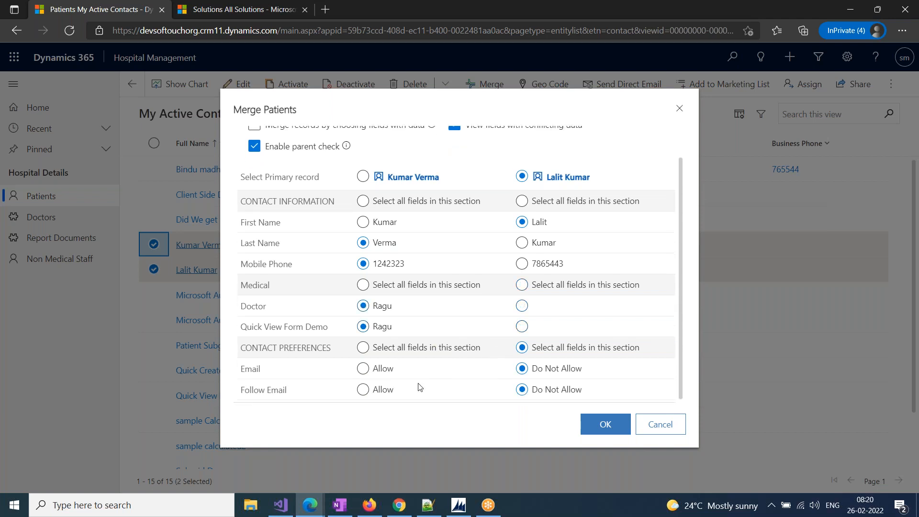
pyautogui.click(599, 424)
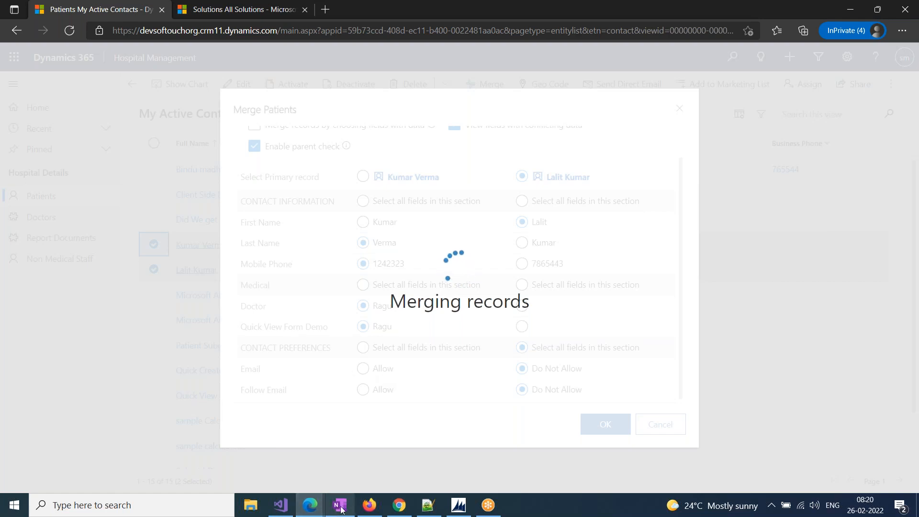
# Review the Delete and Merge behaviors of the Patient to Report Document relationship.
pyautogui.moveTo(314, 512)
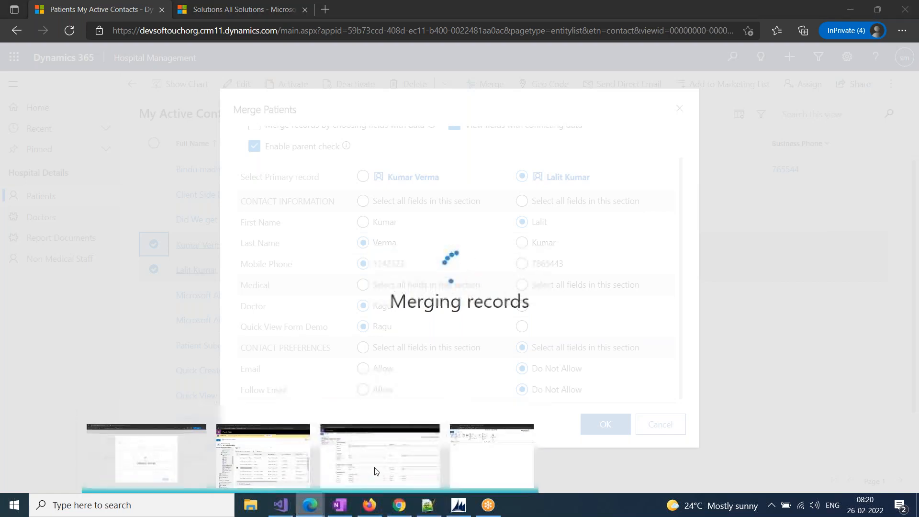
pyautogui.click(380, 457)
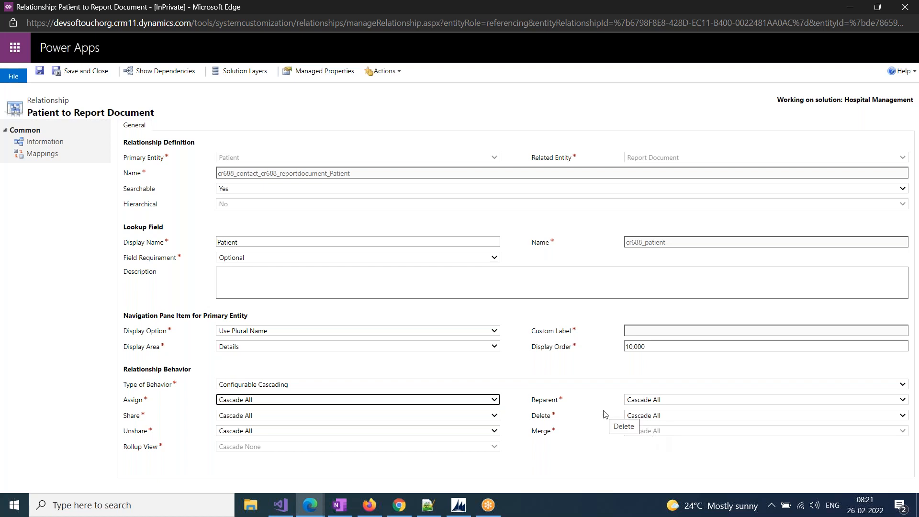
pyautogui.click(739, 16)
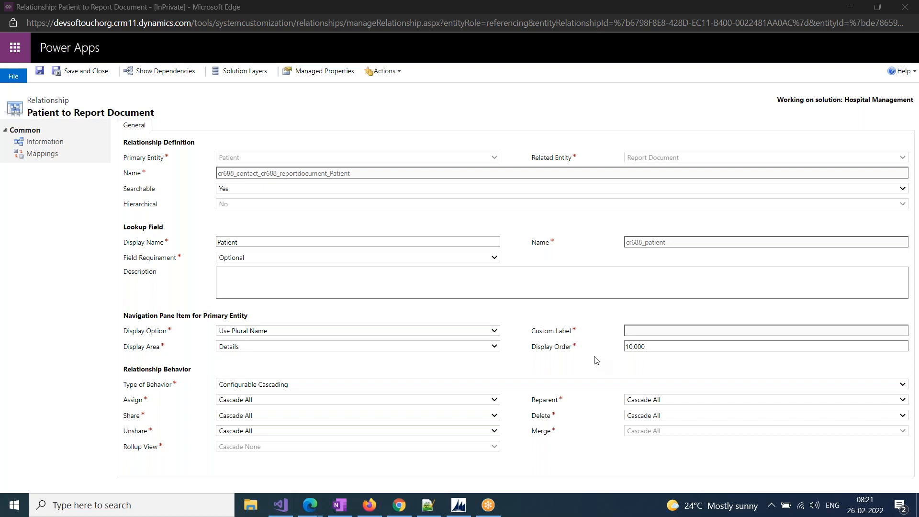
# Inspect the merged patient record from My Active Contacts and return to the patients list.
pyautogui.moveTo(296, 512)
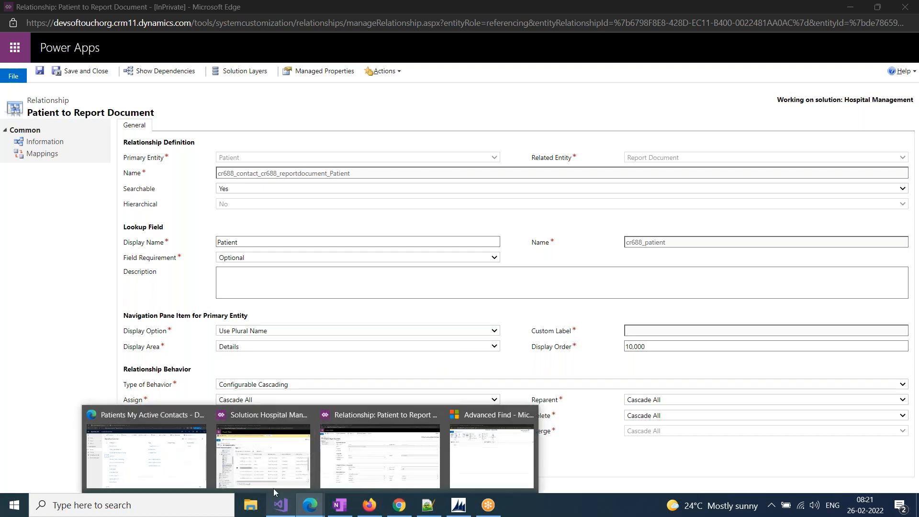
pyautogui.click(153, 455)
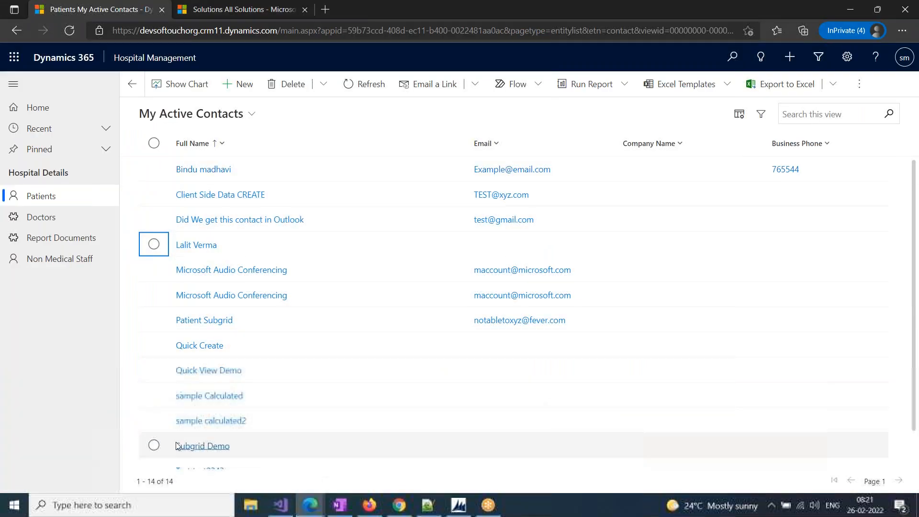
pyautogui.click(192, 250)
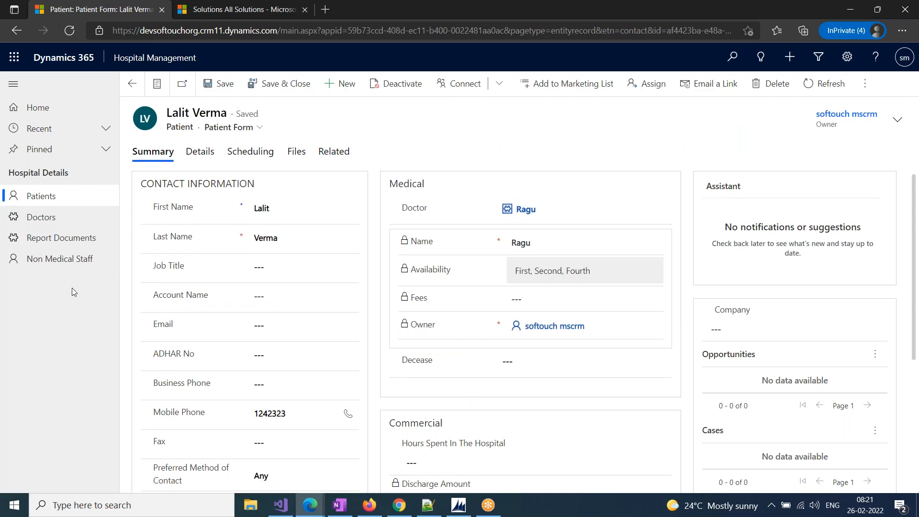
pyautogui.click(67, 200)
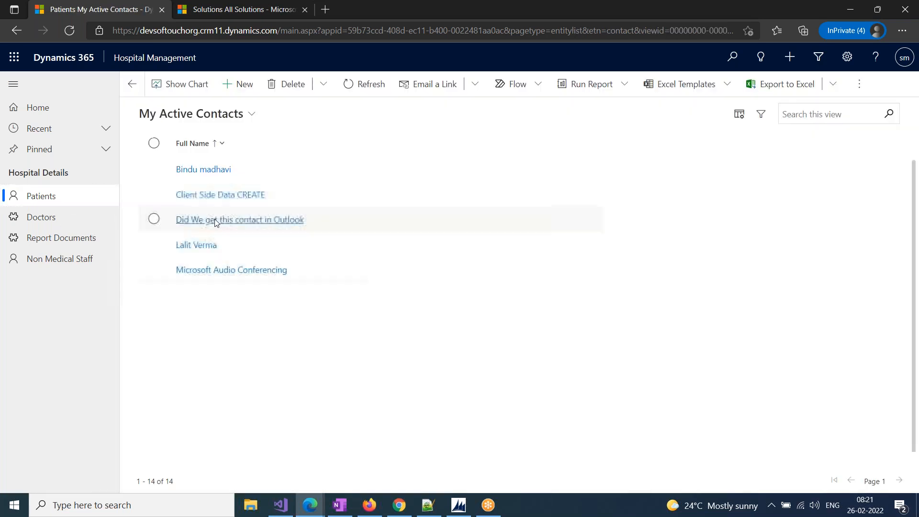
# Switch the patients list to Inactive Contacts and open the deactivated patient to examine its merge details.
pyautogui.click(242, 115)
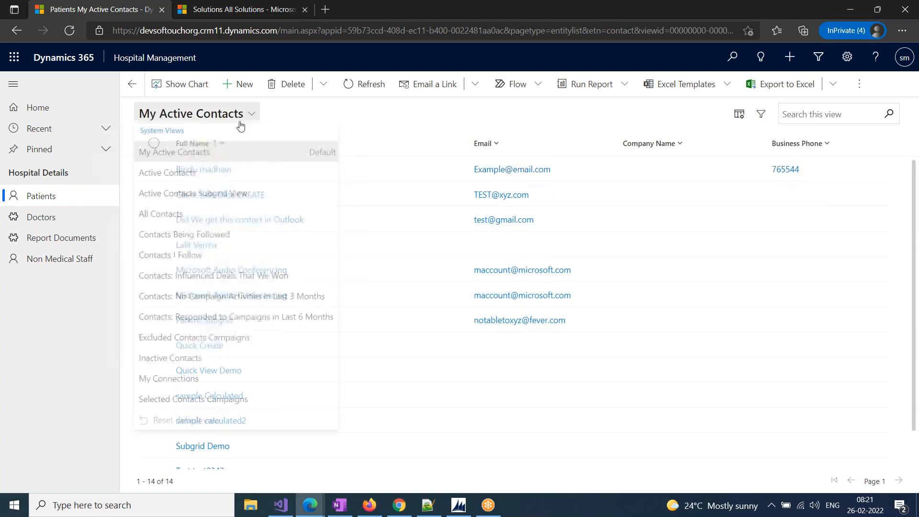
pyautogui.click(176, 362)
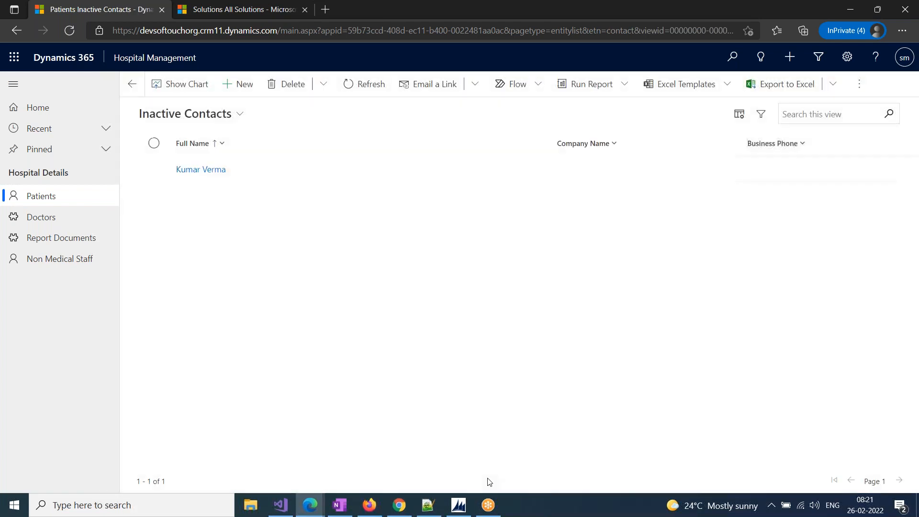
pyautogui.click(196, 173)
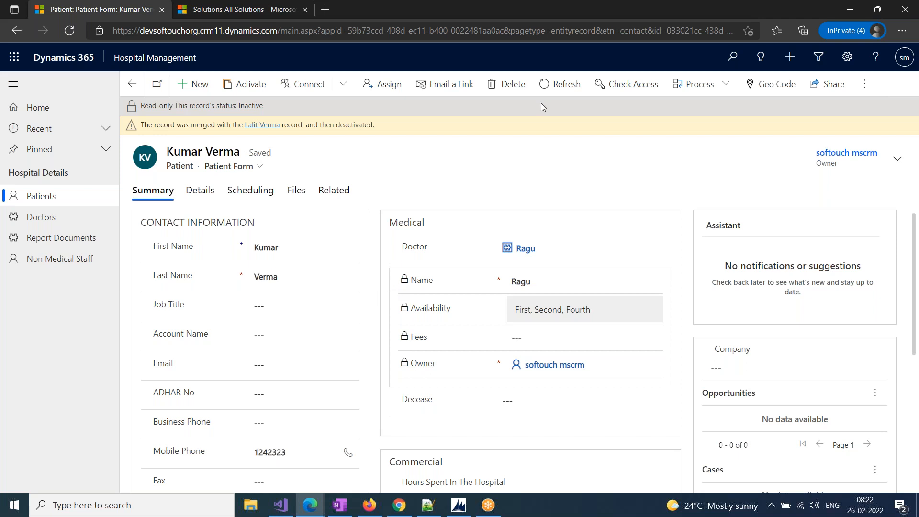
pyautogui.click(712, 49)
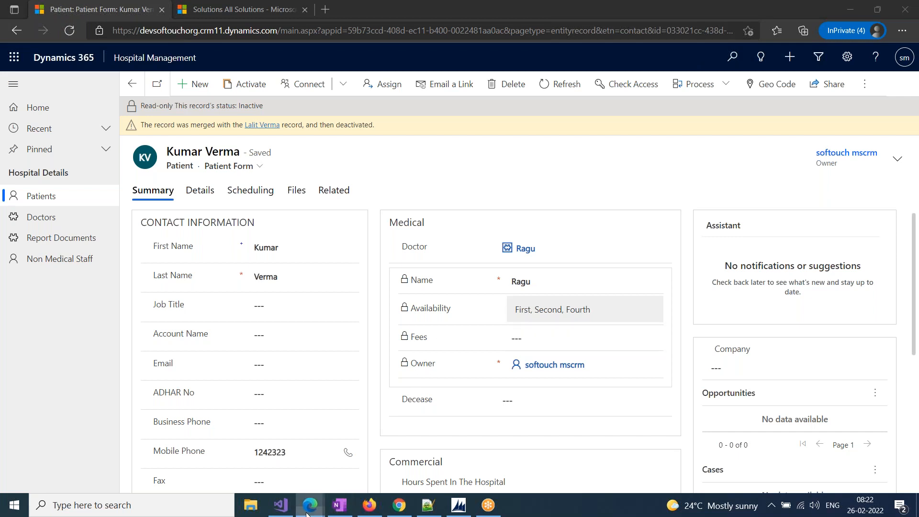
# Set the Type of Behavior of the Patient to Report Document relationship to Parental and save the relationship.
pyautogui.moveTo(310, 508)
pyautogui.click(380, 484)
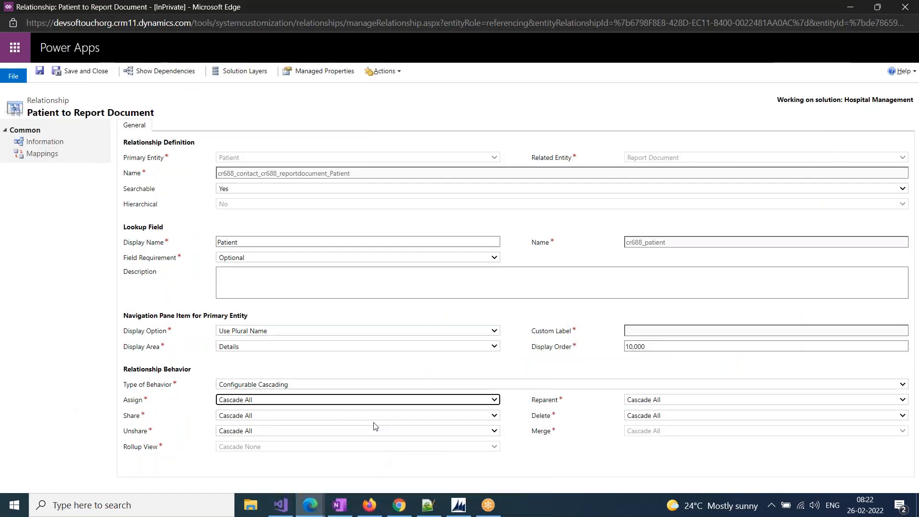
pyautogui.click(322, 385)
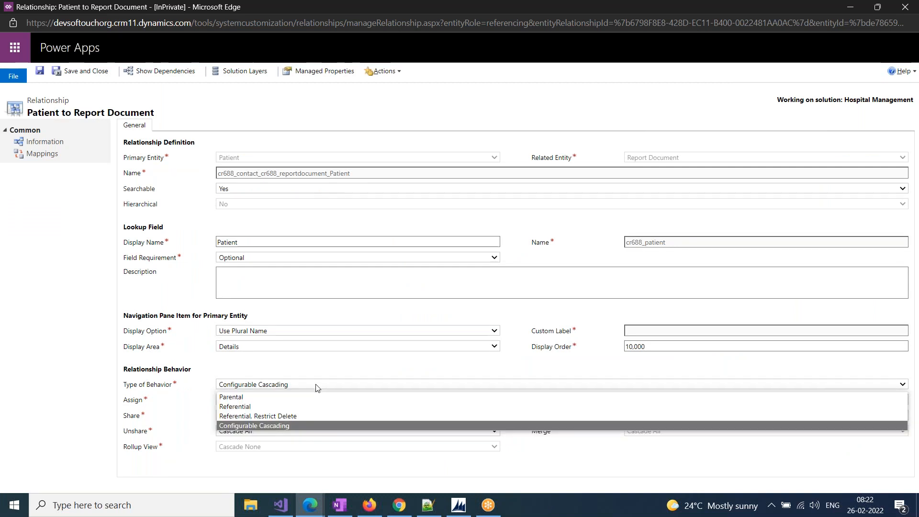
pyautogui.click(241, 398)
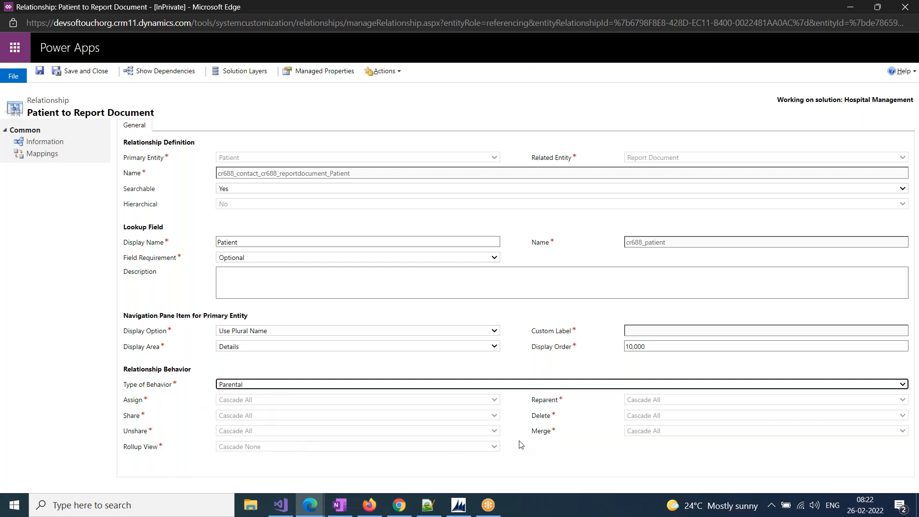
pyautogui.click(47, 75)
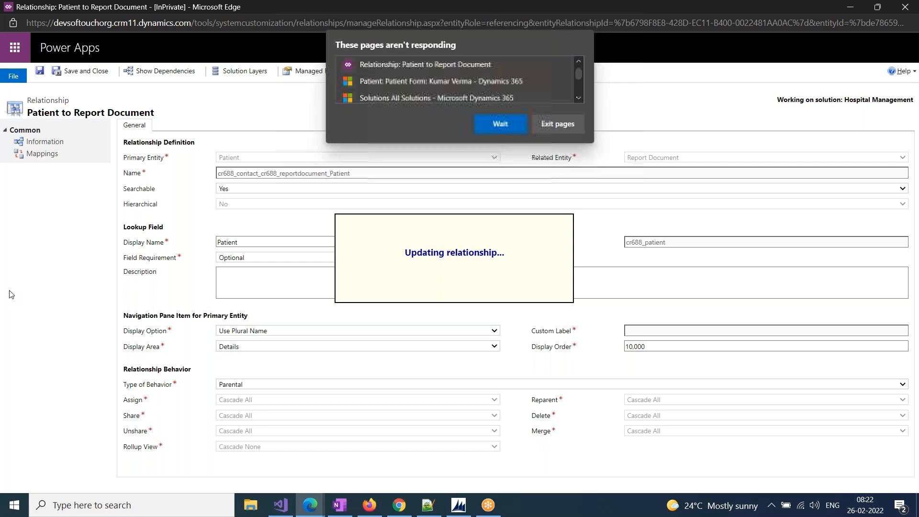
pyautogui.click(496, 125)
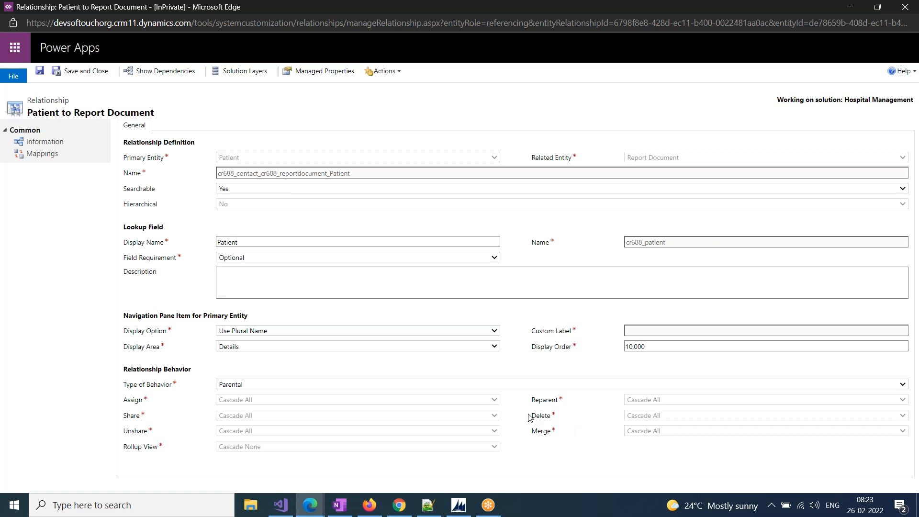
pyautogui.click(94, 73)
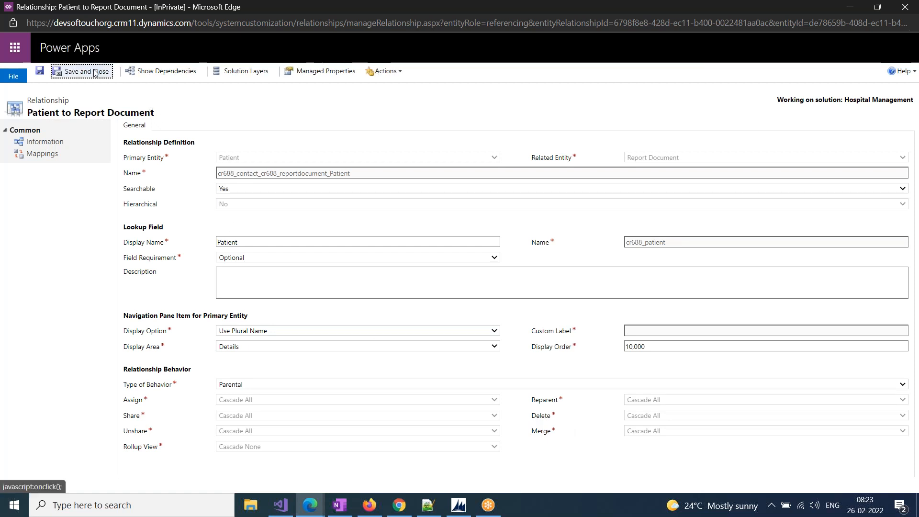
pyautogui.moveTo(217, 9); pyautogui.dragTo(199, 74)
pyautogui.click(396, 72)
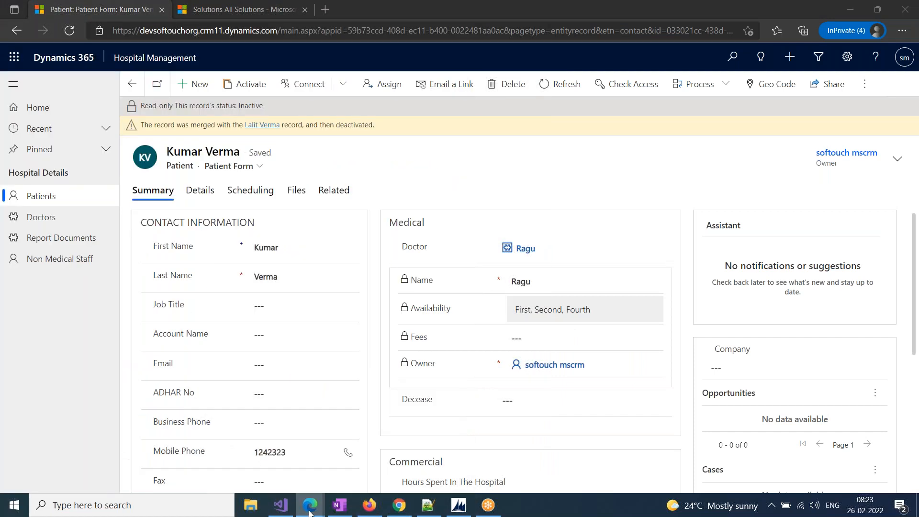
# Publish the Report Document entity in the Hospital Management solution and return to the deactivated patient record.
pyautogui.moveTo(310, 513)
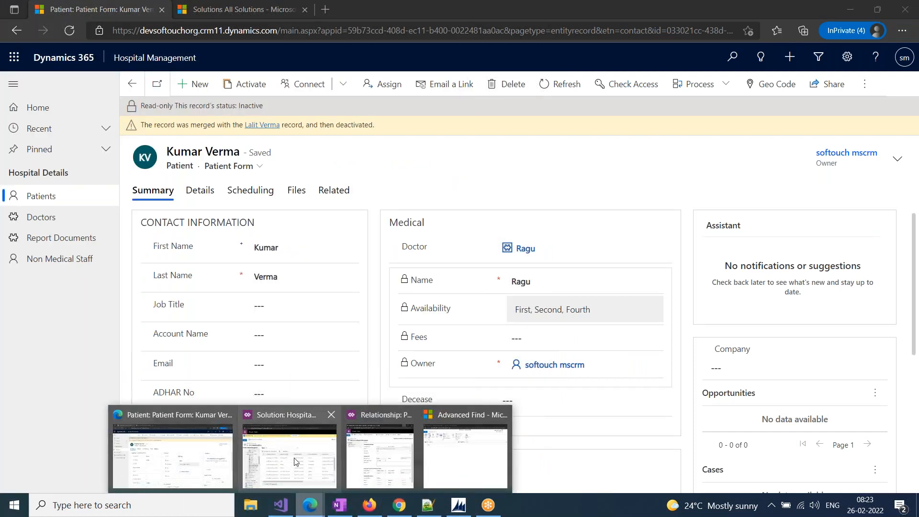
pyautogui.moveTo(294, 461)
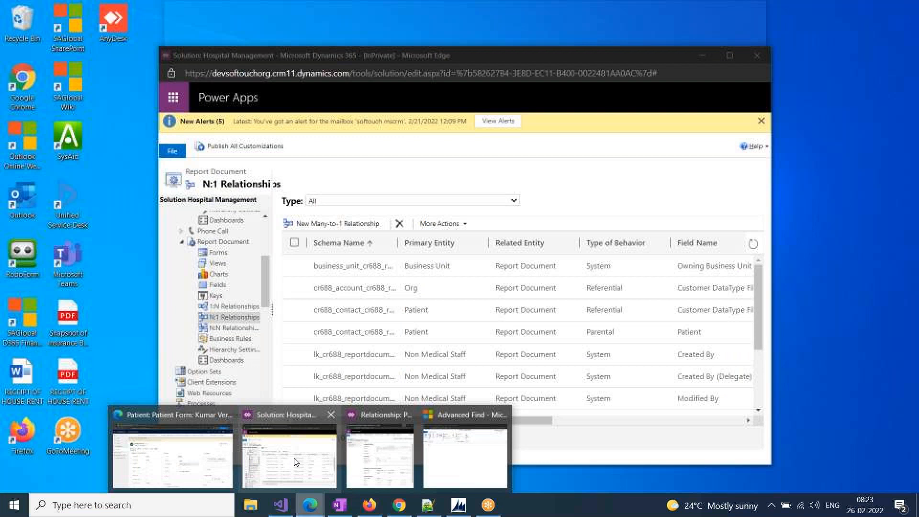
pyautogui.click(294, 461)
pyautogui.click(215, 242)
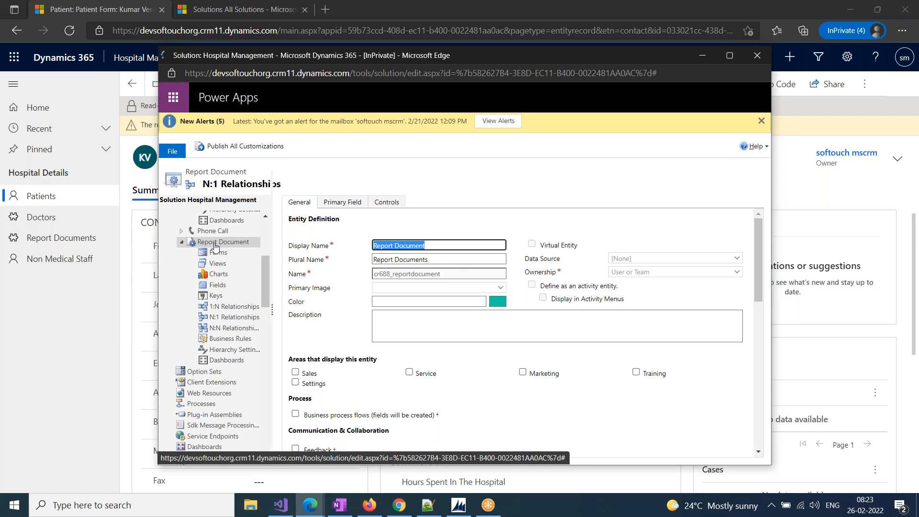
pyautogui.click(388, 149)
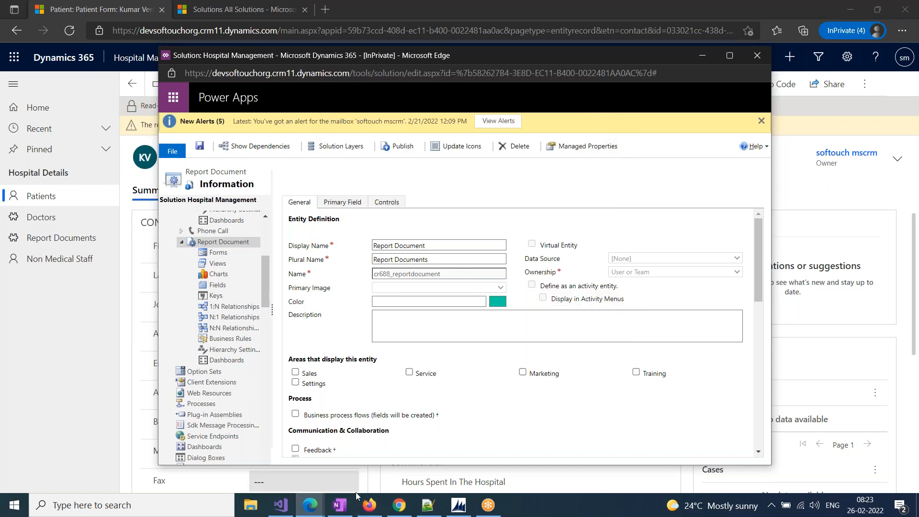
pyautogui.click(70, 392)
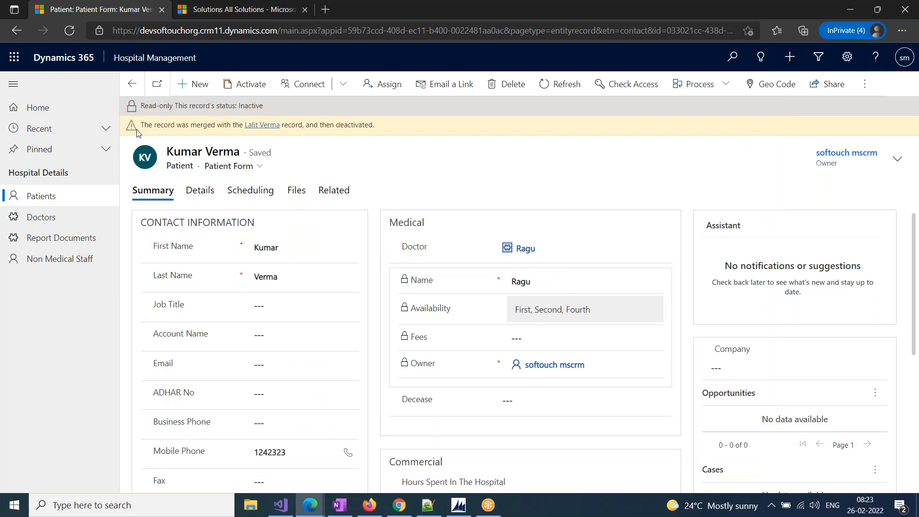
# Open the patients list, duplicate it in a second browser tab, and show the Report Documents list in the original tab.
pyautogui.click(101, 196)
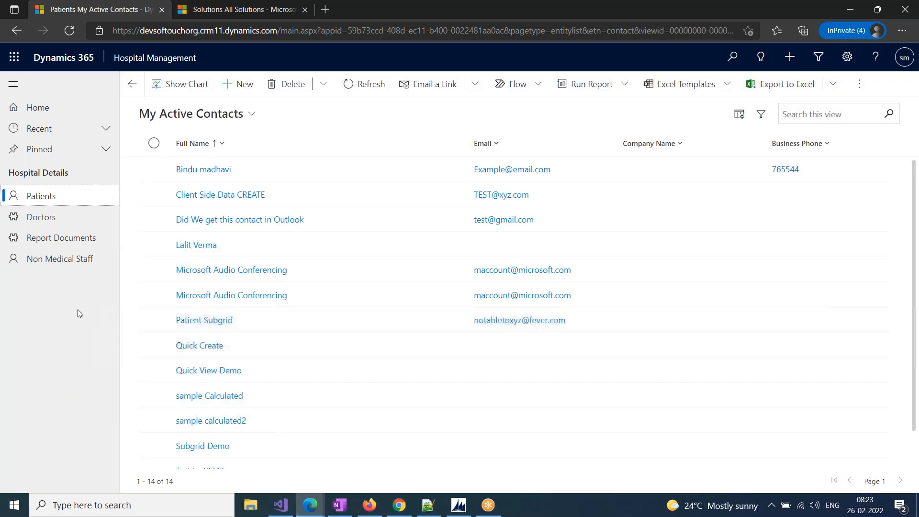
pyautogui.rightClick(107, 4)
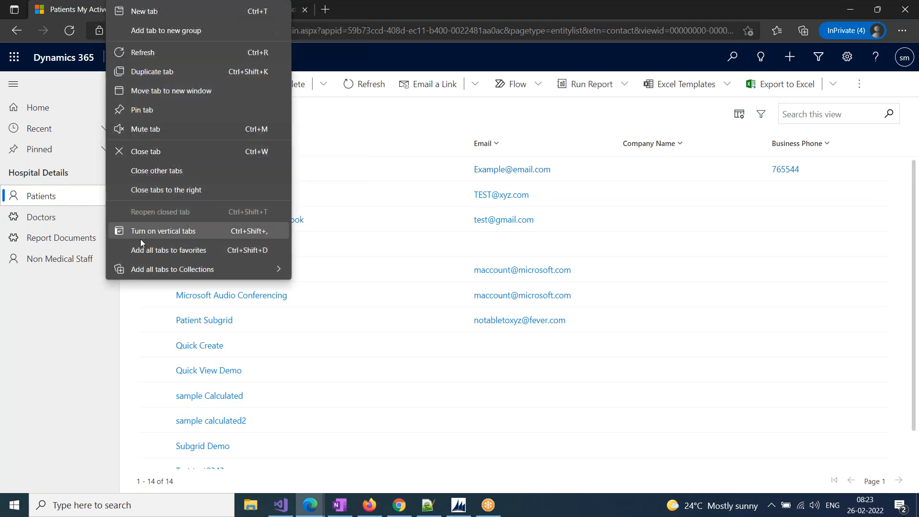
pyautogui.click(147, 72)
pyautogui.click(117, 9)
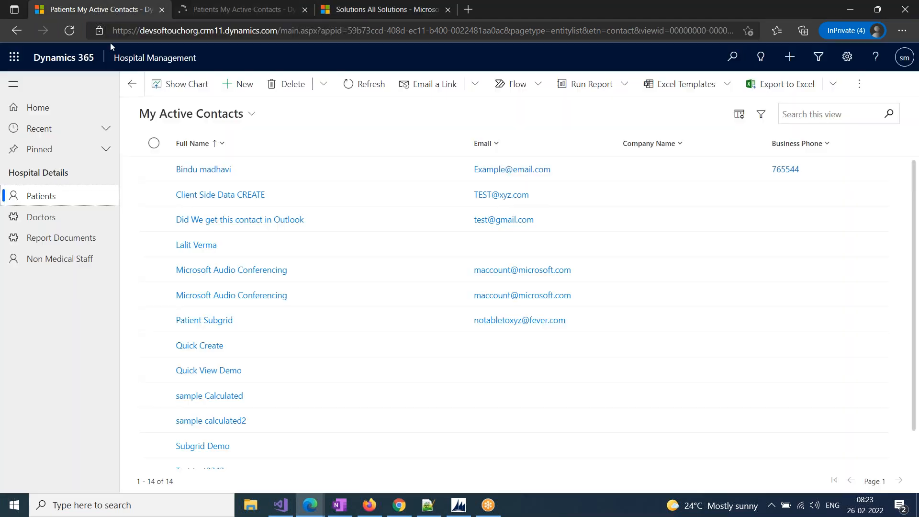
pyautogui.click(58, 247)
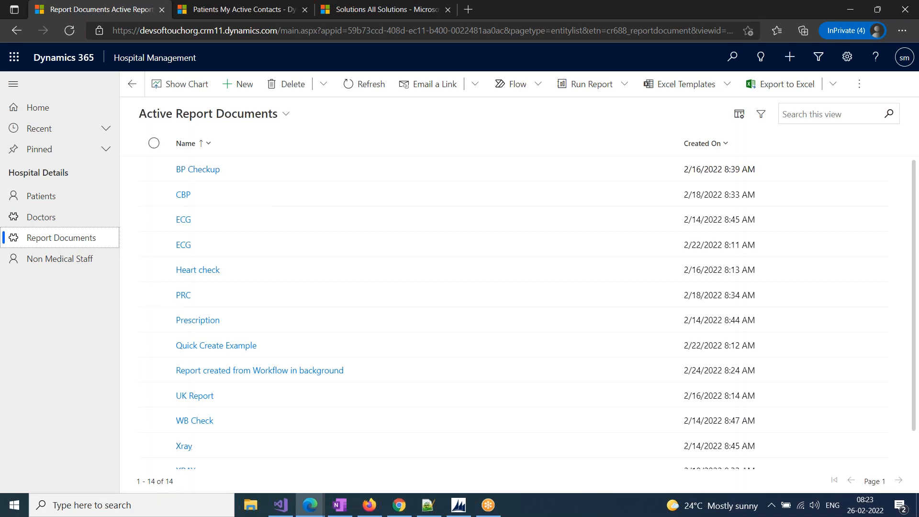
# From the duplicated patients list, open the Quick Create patient and view its related report documents.
pyautogui.click(241, 6)
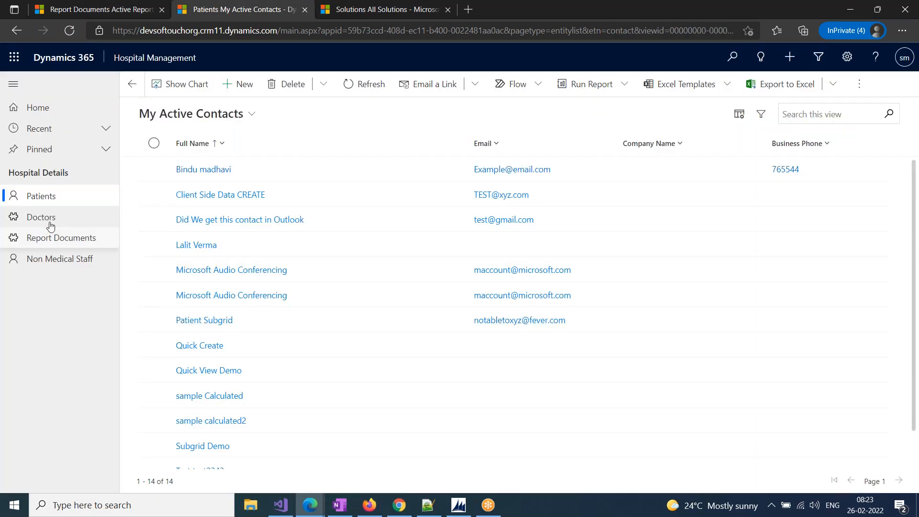
pyautogui.click(55, 202)
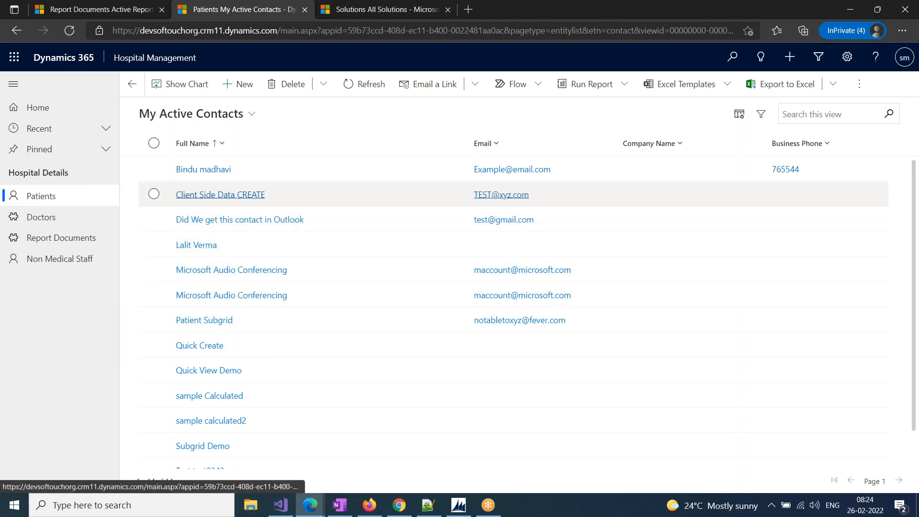
pyautogui.click(203, 346)
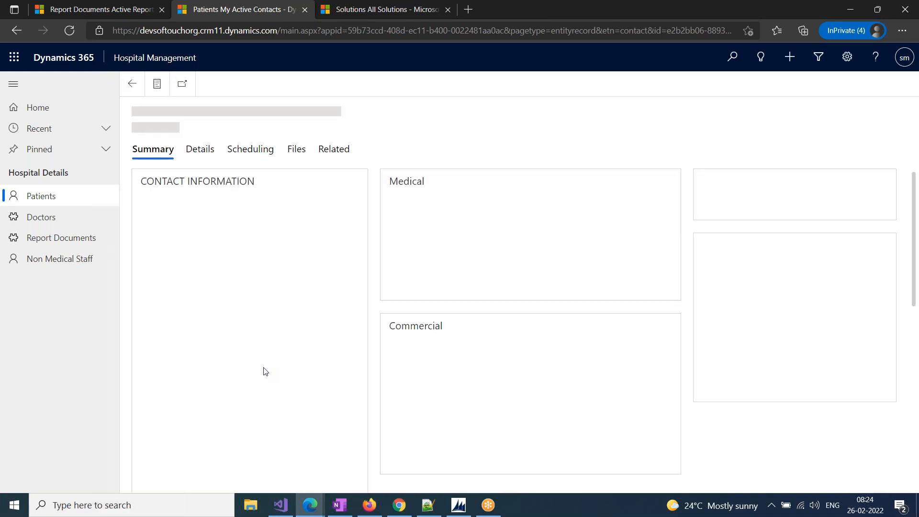
pyautogui.click(339, 155)
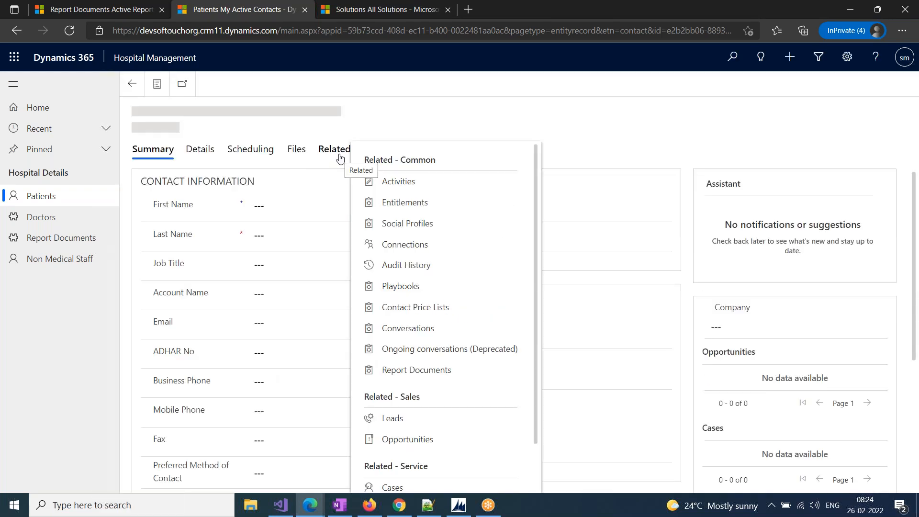
pyautogui.click(402, 368)
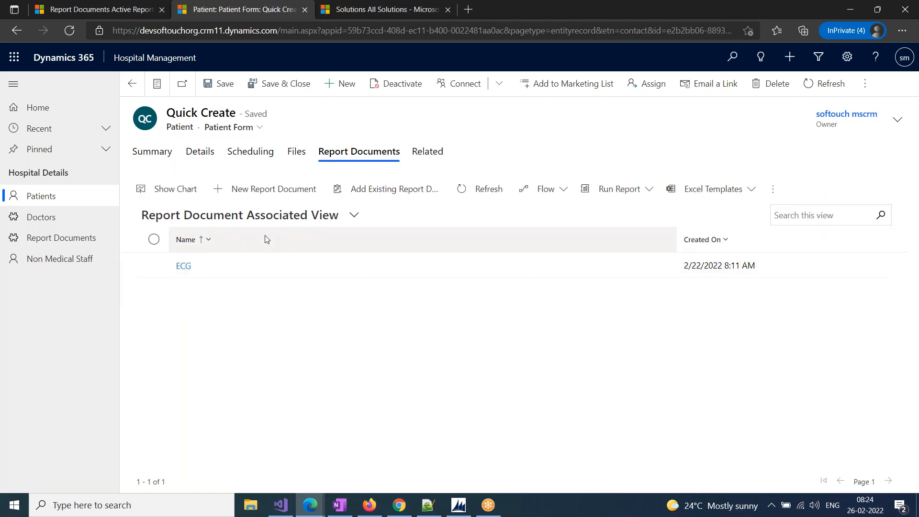
# Delete the Quick Create patient record and refresh the Active Report Documents list to check its related reports.
pyautogui.click(774, 86)
pyautogui.click(475, 329)
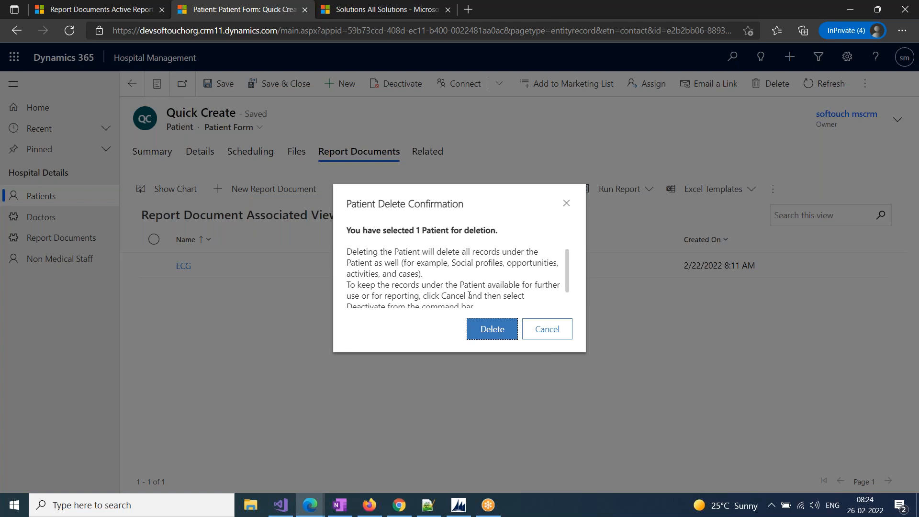
pyautogui.scroll(-2, 507, 290)
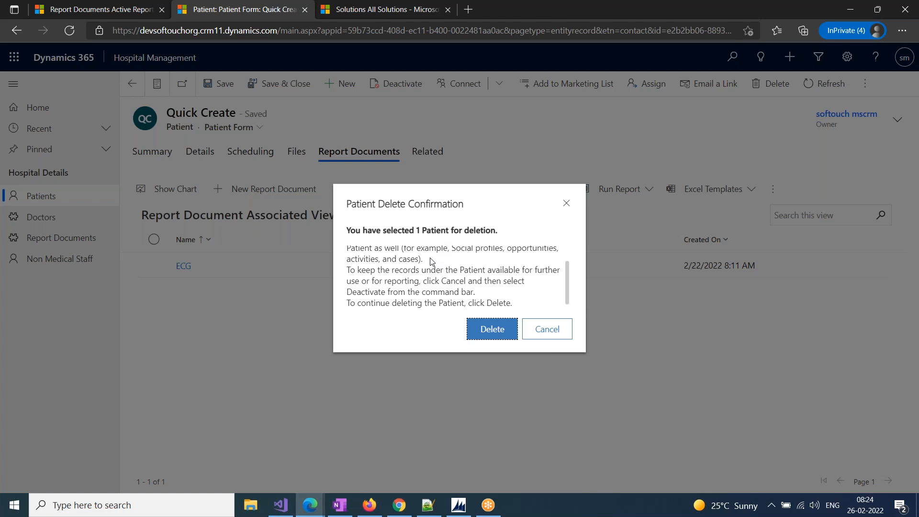
pyautogui.click(474, 330)
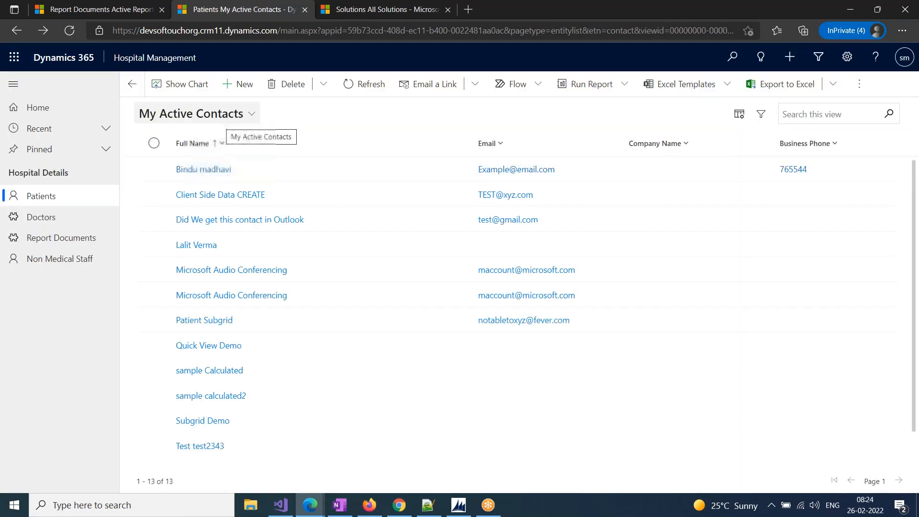
pyautogui.click(56, 11)
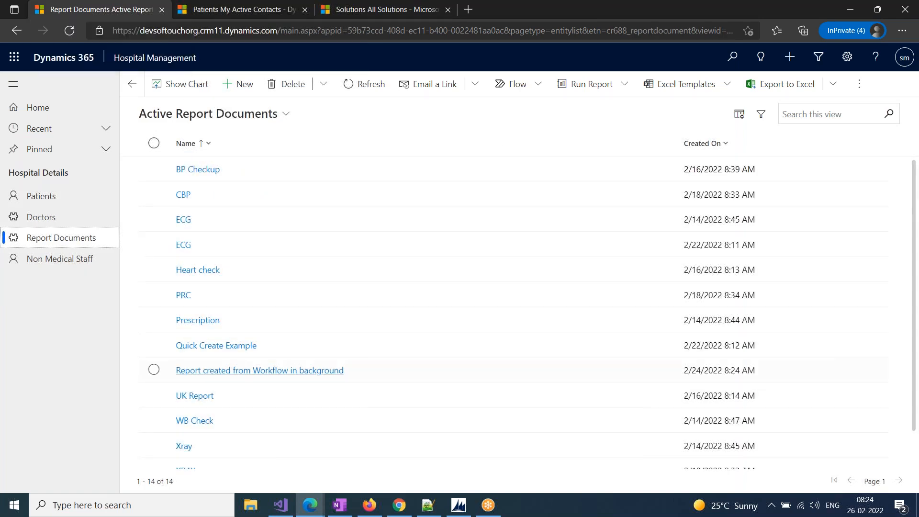
pyautogui.click(356, 85)
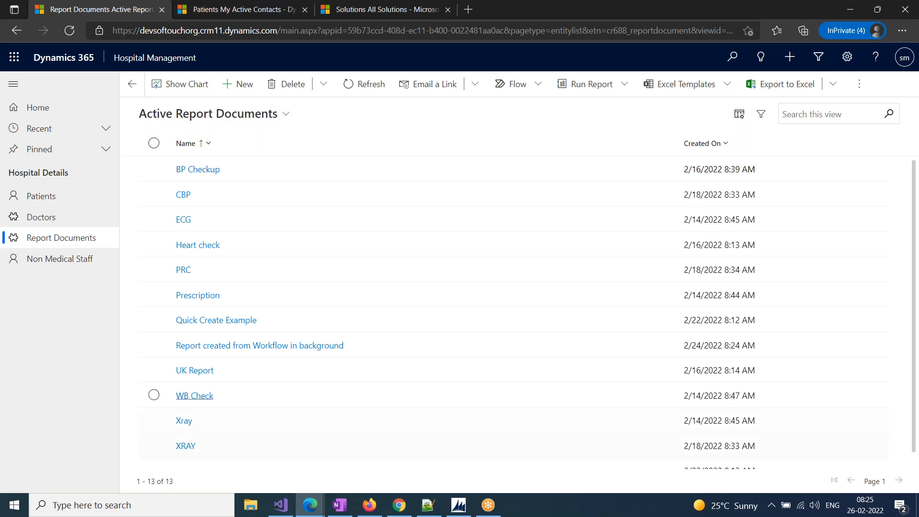
# Return to the Patient to Report Document relationship, review its behavior type options, and open its field mappings.
pyautogui.click(338, 19)
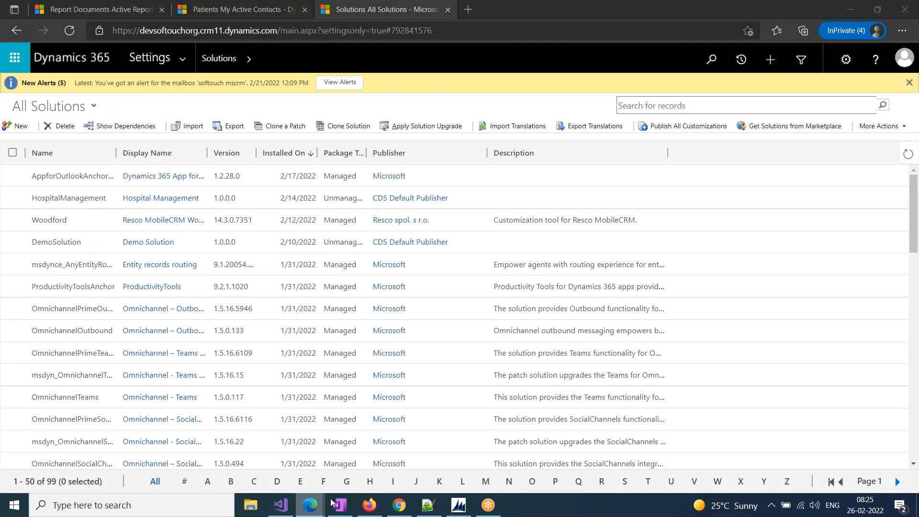
pyautogui.click(380, 464)
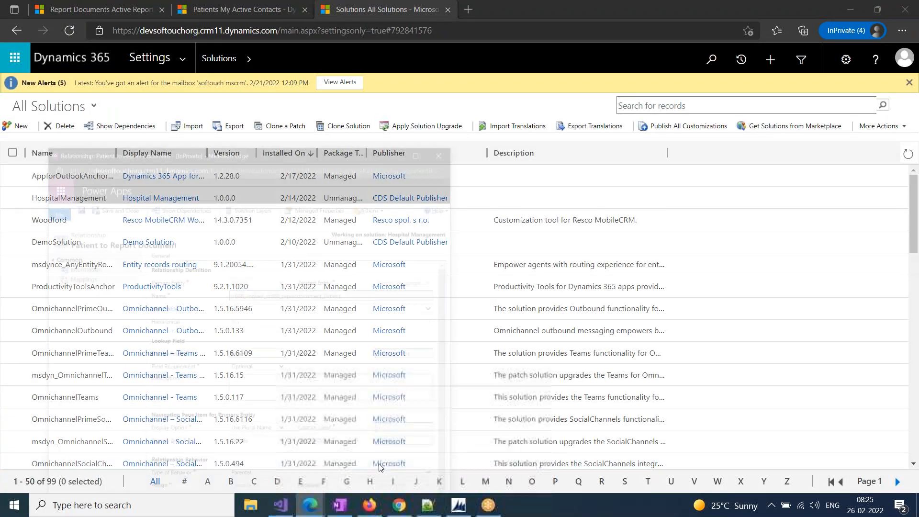
pyautogui.click(335, 449)
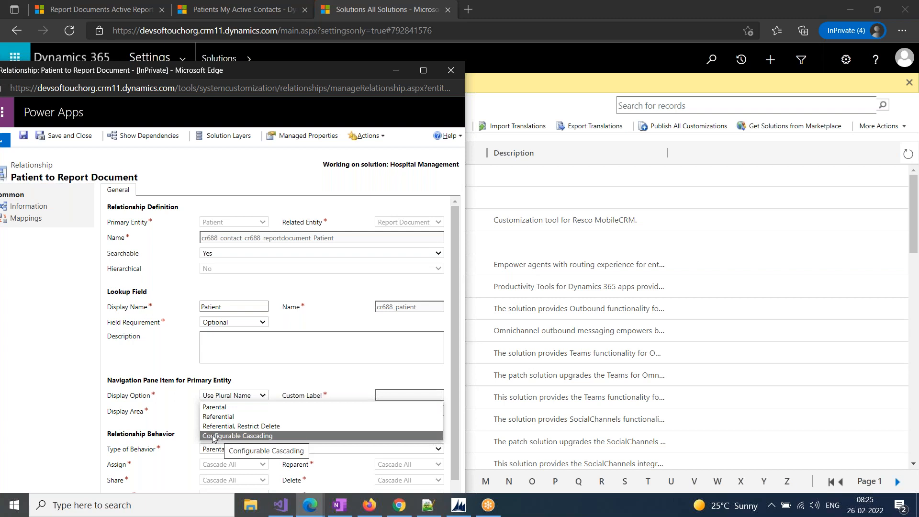
pyautogui.click(430, 72)
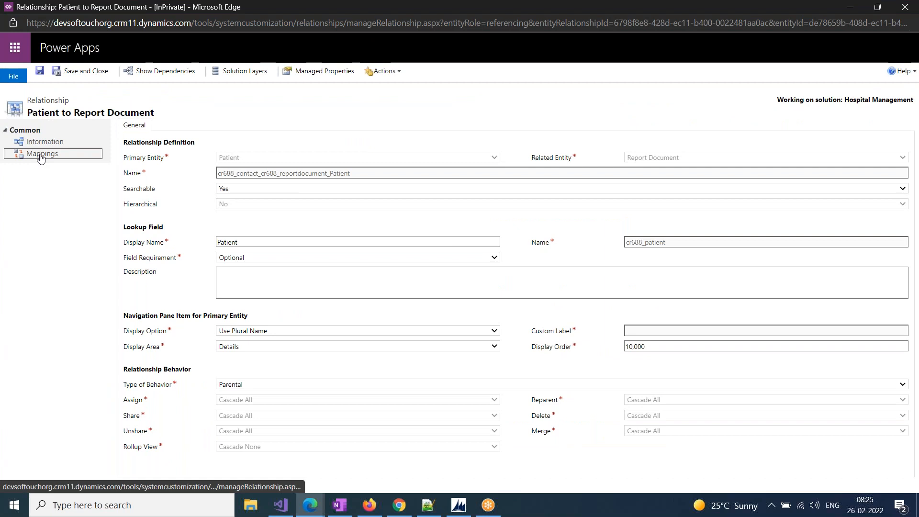
pyautogui.click(38, 155)
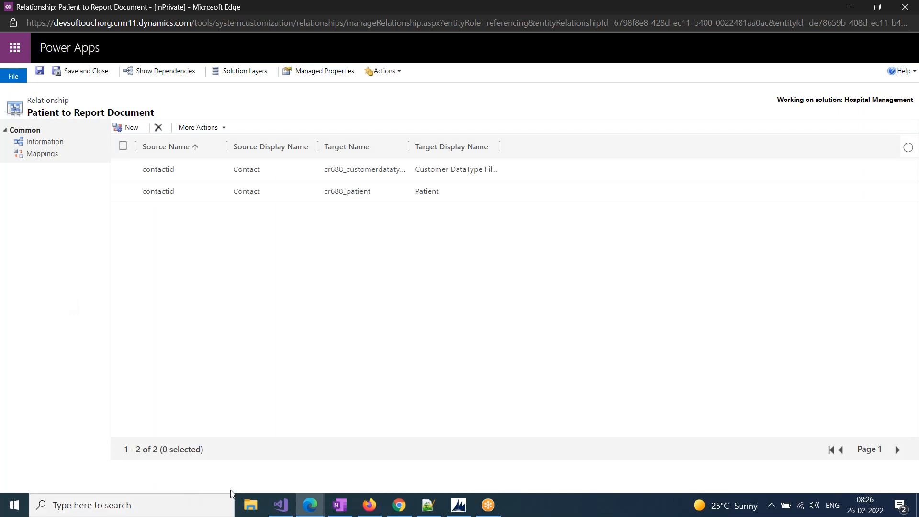
# Open the first active patient's related report documents and bring up the quick create form for a new report document.
pyautogui.click(311, 505)
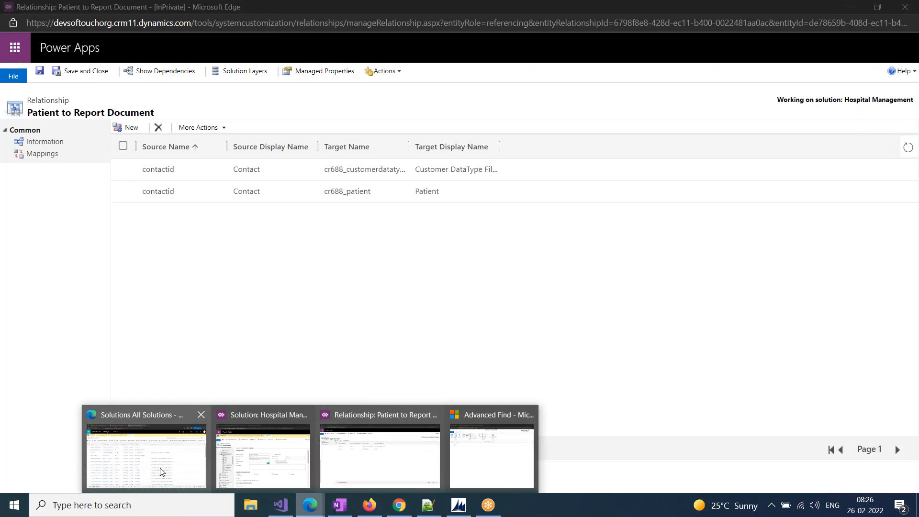
pyautogui.click(162, 472)
pyautogui.click(96, 9)
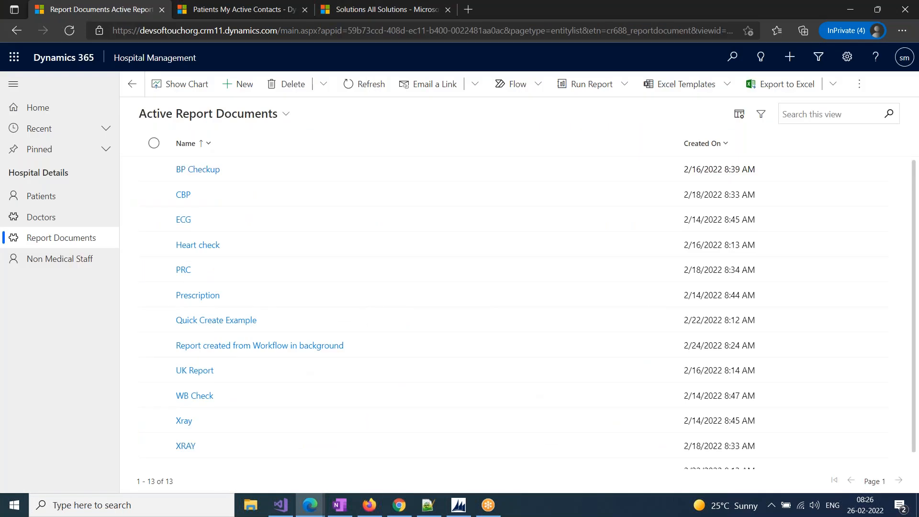
pyautogui.click(224, 15)
pyautogui.click(231, 172)
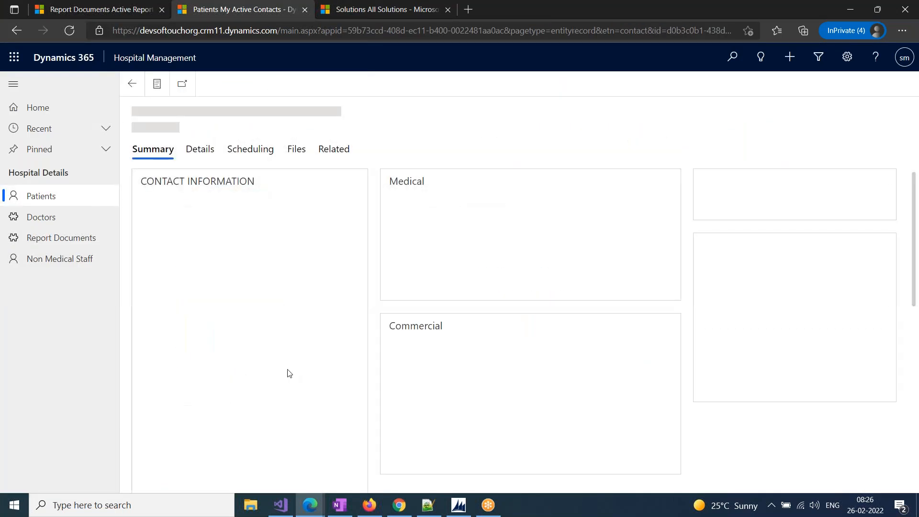
pyautogui.click(334, 151)
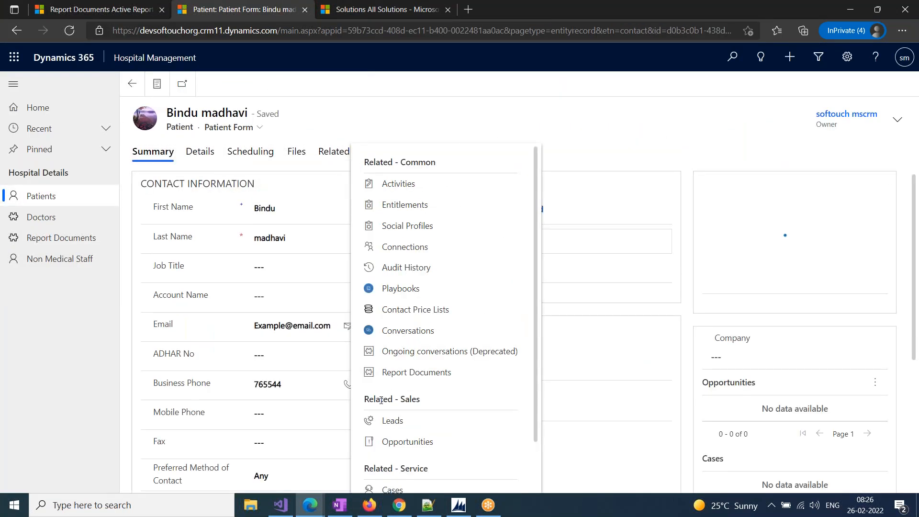
pyautogui.click(416, 372)
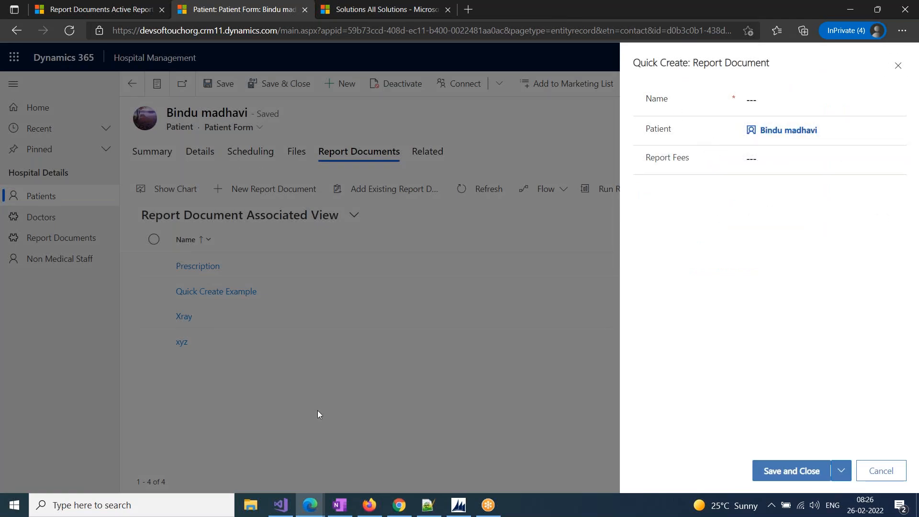
# Go back to the relationship's mappings, point out the contactid to cr688_patient mapping, and start a new field mapping.
pyautogui.moveTo(310, 505)
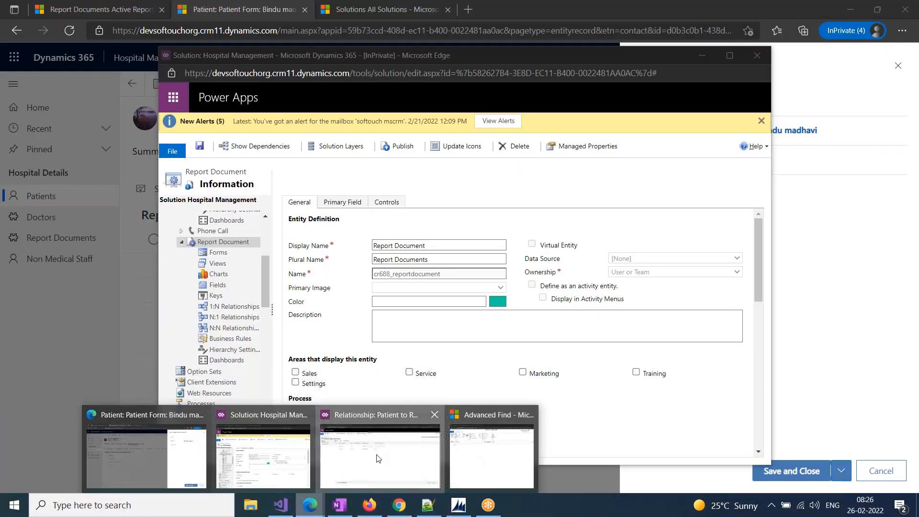
pyautogui.click(378, 458)
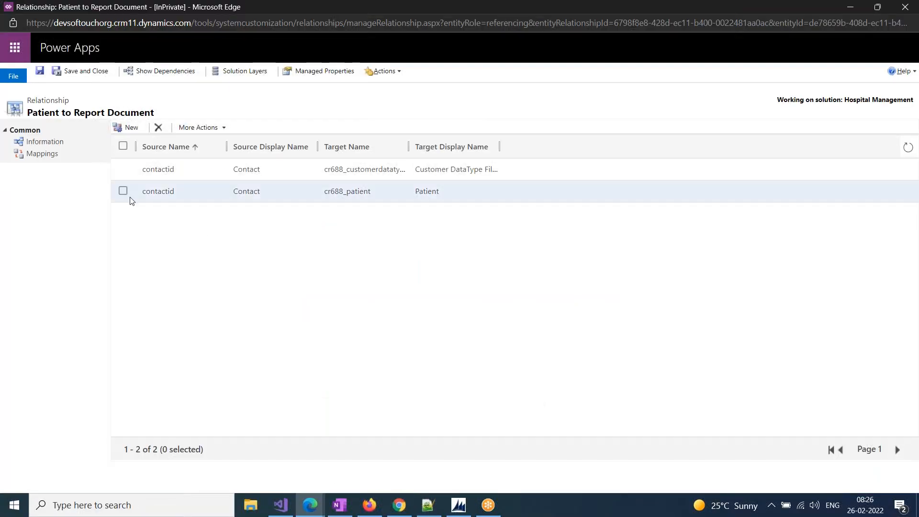
pyautogui.click(123, 191)
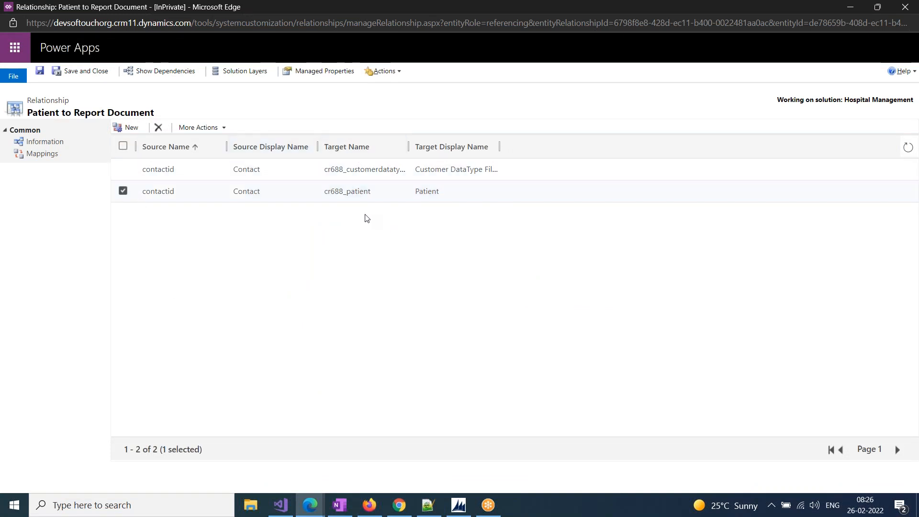
pyautogui.click(123, 191)
pyautogui.click(132, 128)
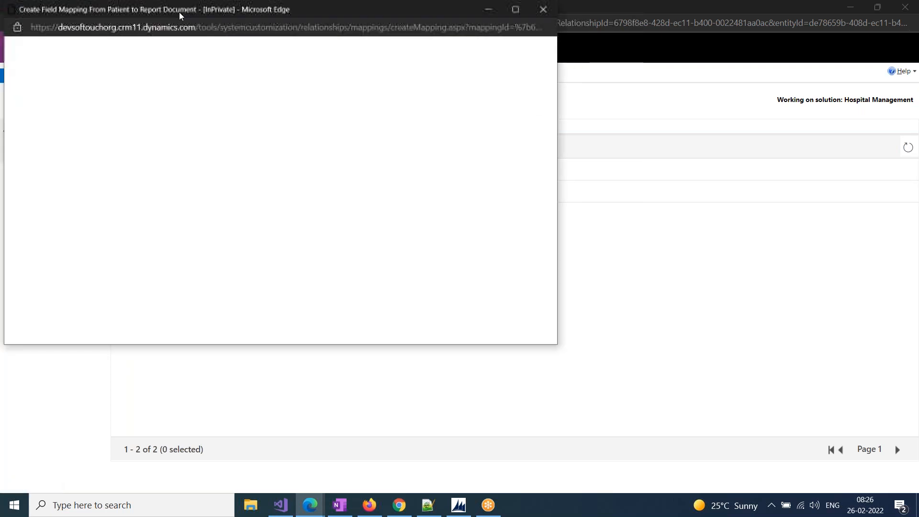
pyautogui.moveTo(179, 12); pyautogui.dragTo(421, 75)
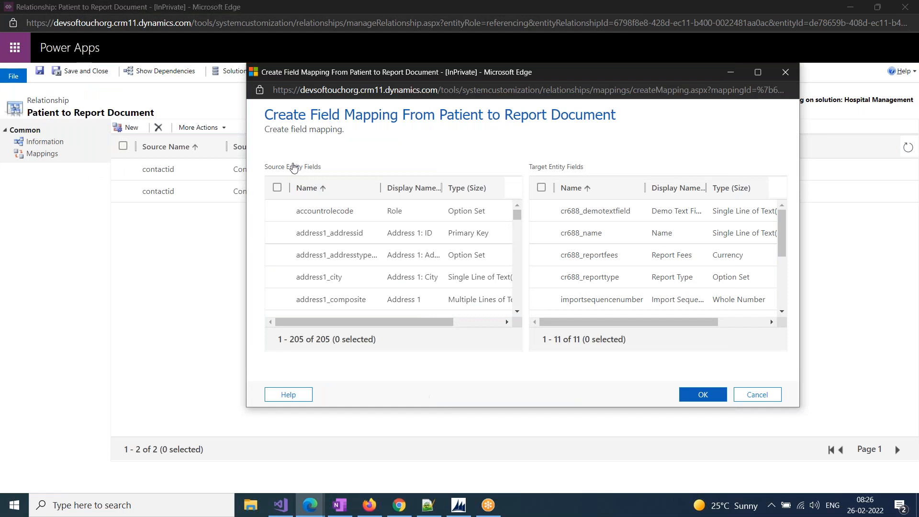
# Search the Create Field Mapping window for "name" and go through the matching Patient source fields.
pyautogui.scroll(-6, 332, 309)
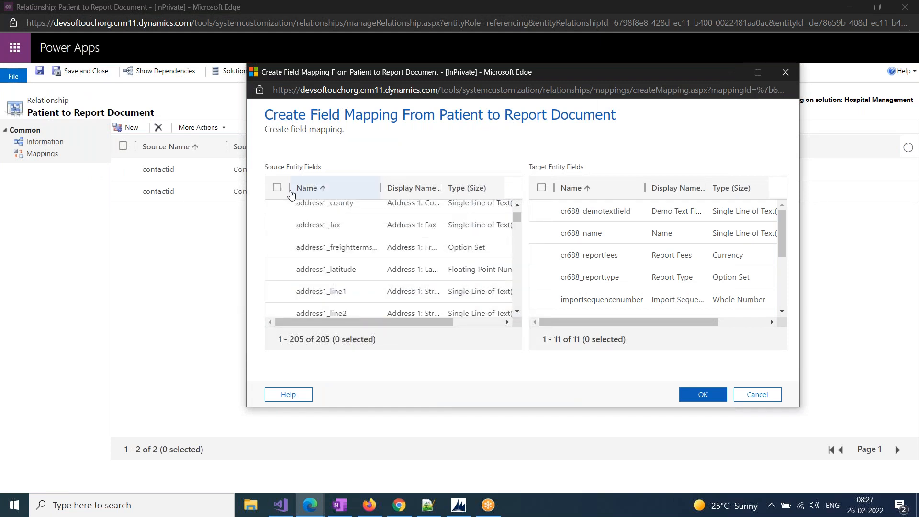
pyautogui.hotkey('ctrl', 'f')
pyautogui.write('name')
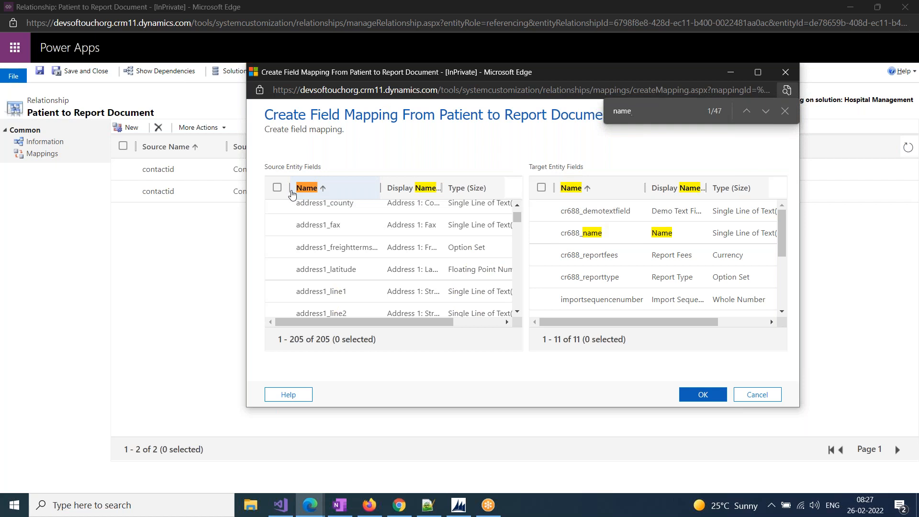
pyautogui.press('Return')
pyautogui.press('Return')
pyautogui.press('Return')
pyautogui.press('Return')
pyautogui.press('Return')
pyautogui.press('Return')
pyautogui.press('Return')
pyautogui.press('Return')
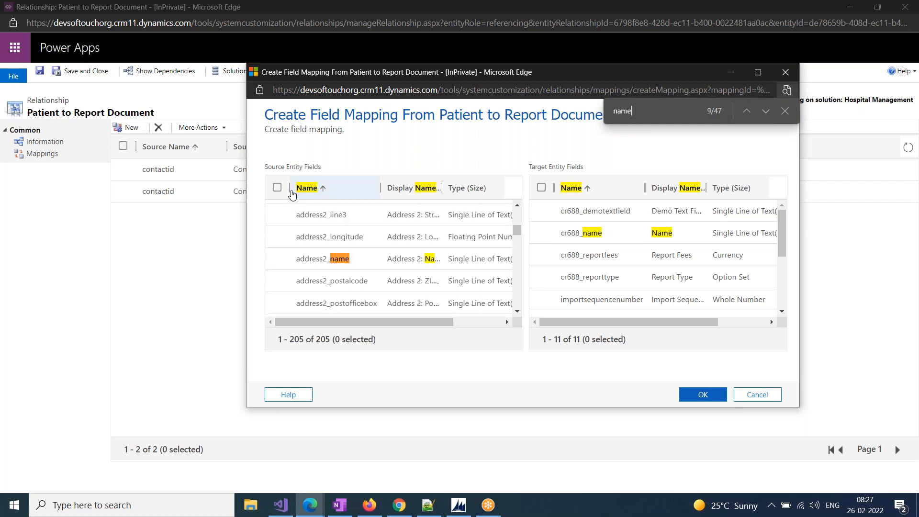
pyautogui.press('Return')
pyautogui.press('Return')
pyautogui.press('Return')
pyautogui.press('Return')
pyautogui.press('Return')
pyautogui.press('Return')
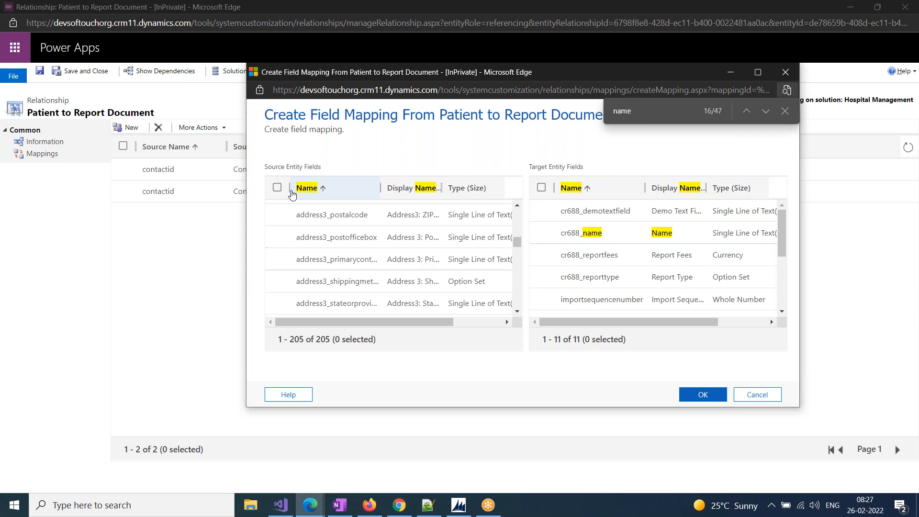
# Locate the patient's last name source field by searching the field mapping window for "lastname".
pyautogui.press('BackSpace')
pyautogui.press('BackSpace')
pyautogui.press('BackSpace')
pyautogui.press('BackSpace')
pyautogui.write('last')
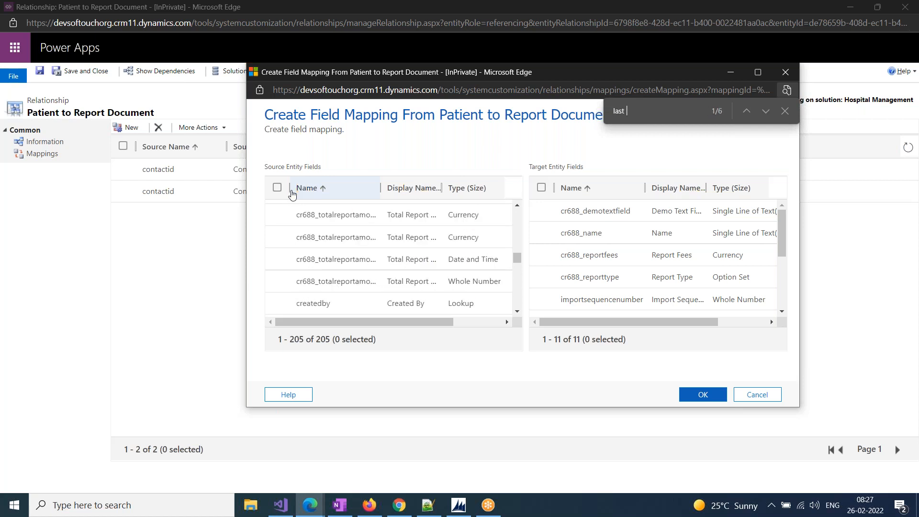
pyautogui.press('BackSpace')
pyautogui.write('name')
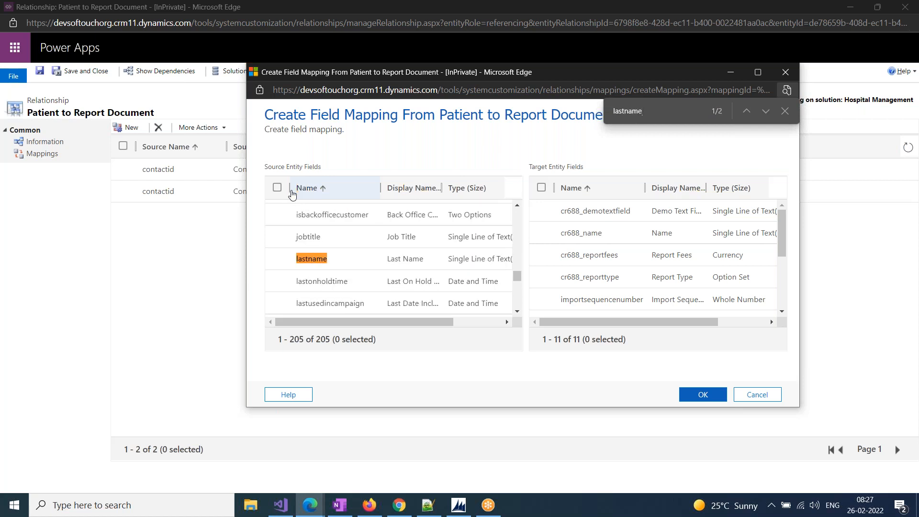
# Map the Patient's lastname source field to the cr688_name target field and create the mapping.
pyautogui.click(277, 259)
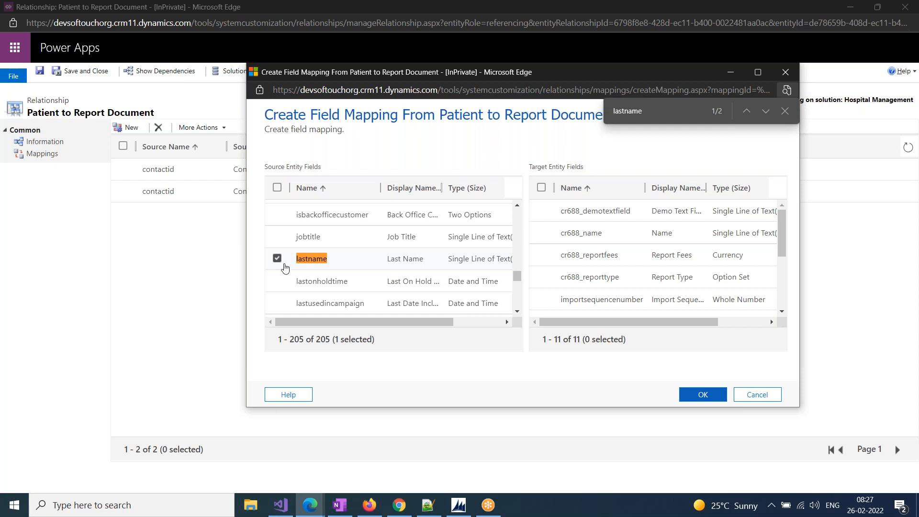
pyautogui.click(541, 232)
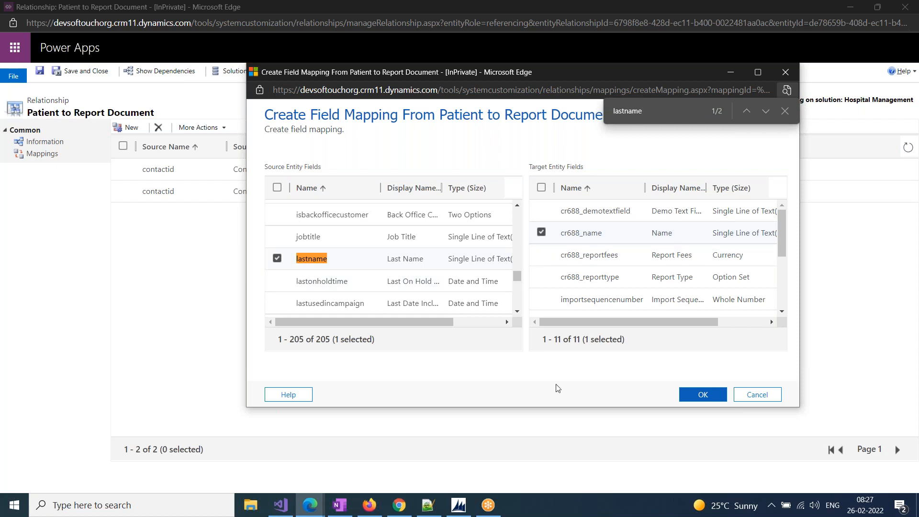
pyautogui.click(701, 395)
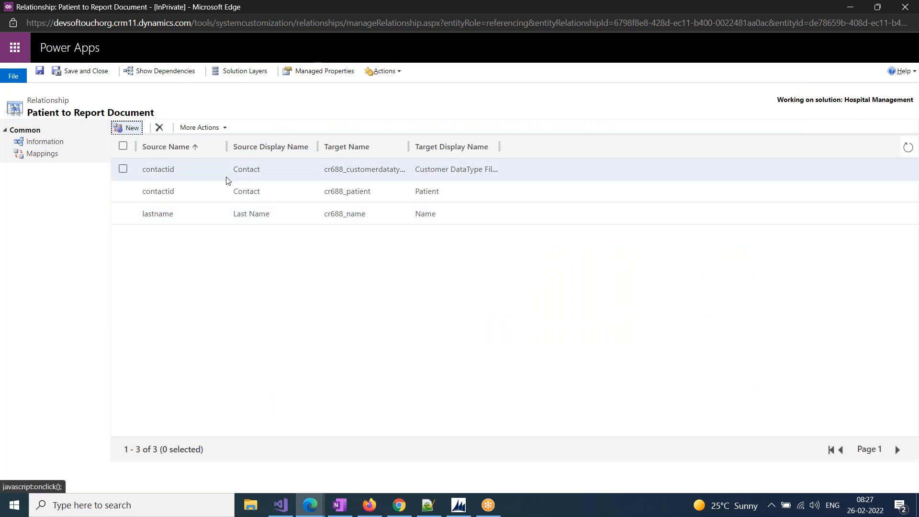
# Switch to the Hospital Management solution window and publish the Report Document entity.
pyautogui.moveTo(297, 514)
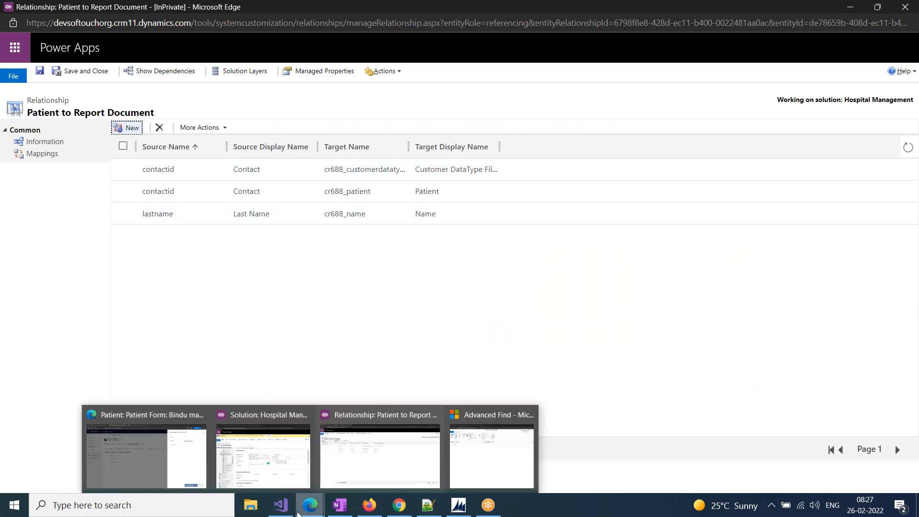
pyautogui.click(272, 475)
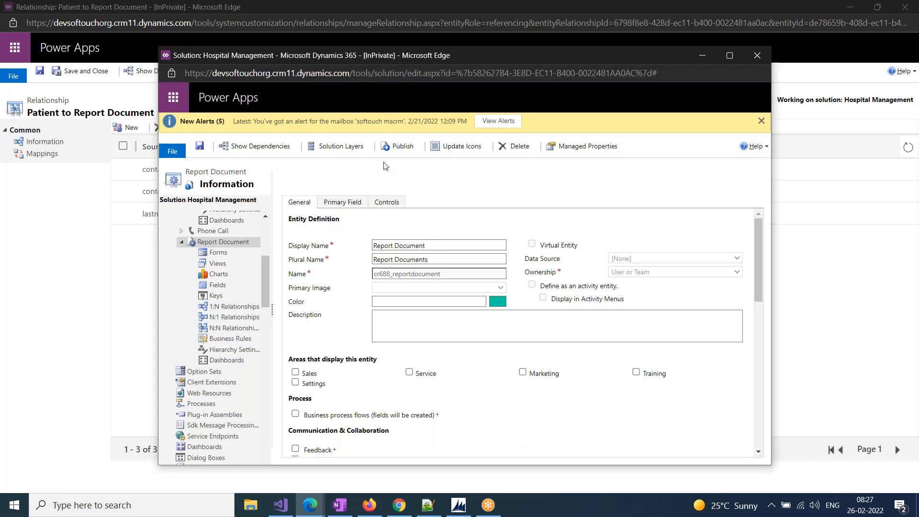
pyautogui.click(399, 148)
# Return to the patient record, close the open quick create form without saving, and reload the record.
pyautogui.click(319, 513)
pyautogui.click(134, 447)
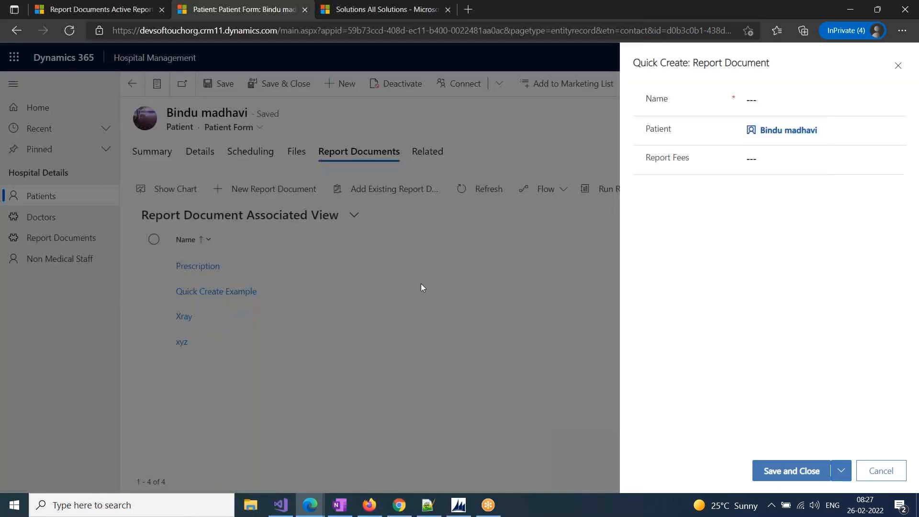
pyautogui.click(899, 67)
pyautogui.click(199, 31)
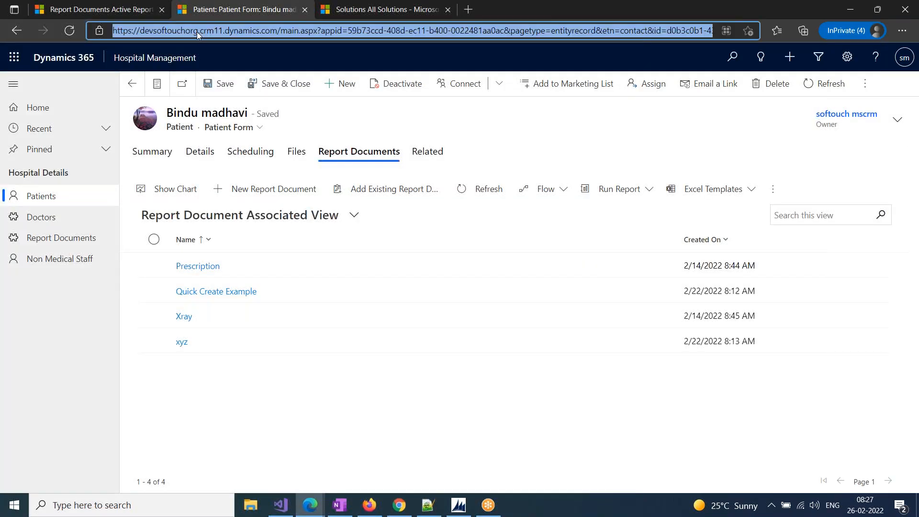
pyautogui.press('Return')
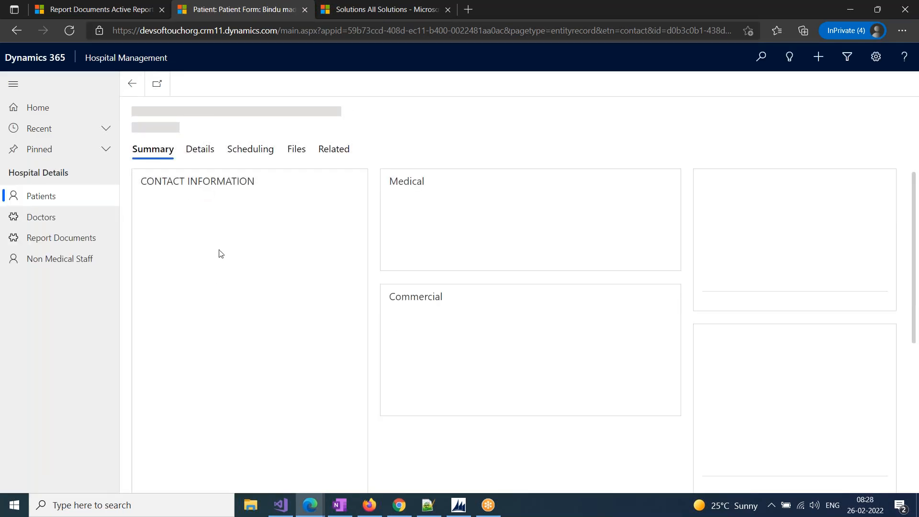
# Open the patient's related report documents and bring up a new report document's quick create form.
pyautogui.click(325, 153)
pyautogui.click(423, 377)
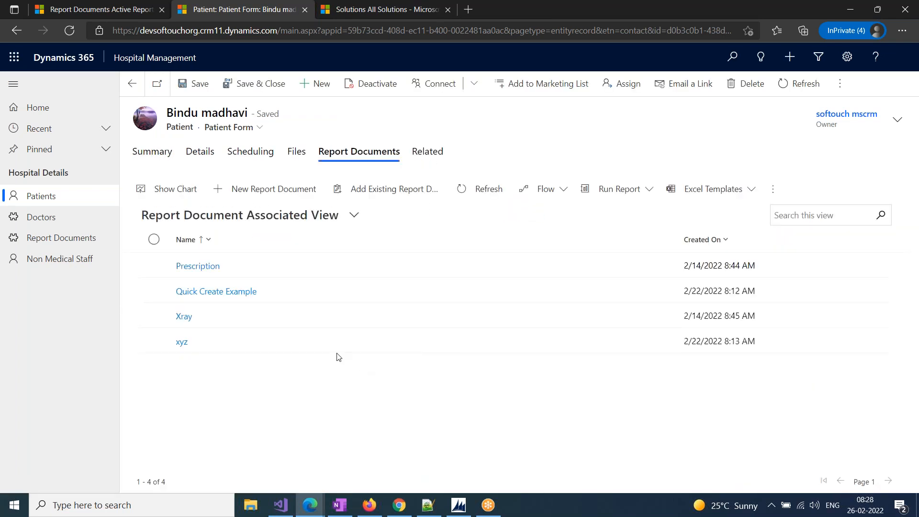
pyautogui.click(266, 191)
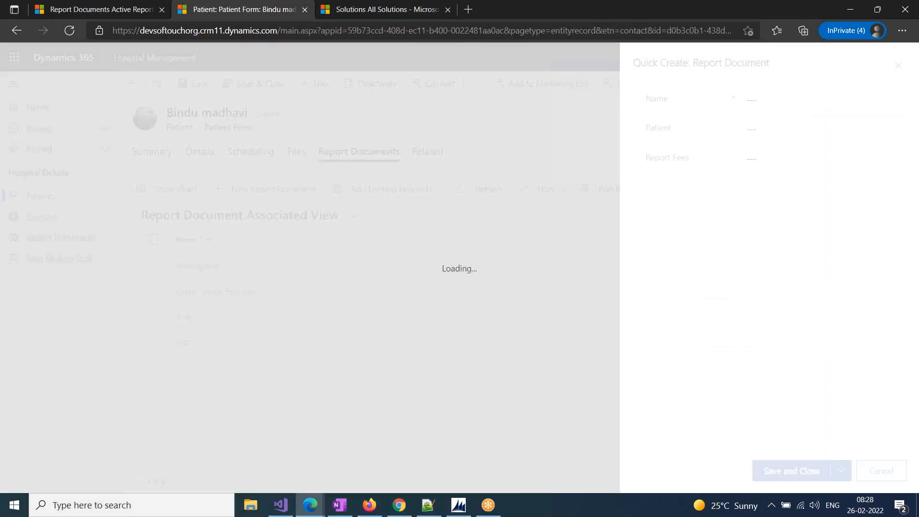
# Put "ECG - " in front of the prefilled last name in the report document's name, and save and close the form.
pyautogui.click(806, 98)
pyautogui.moveTo(806, 98); pyautogui.dragTo(712, 105)
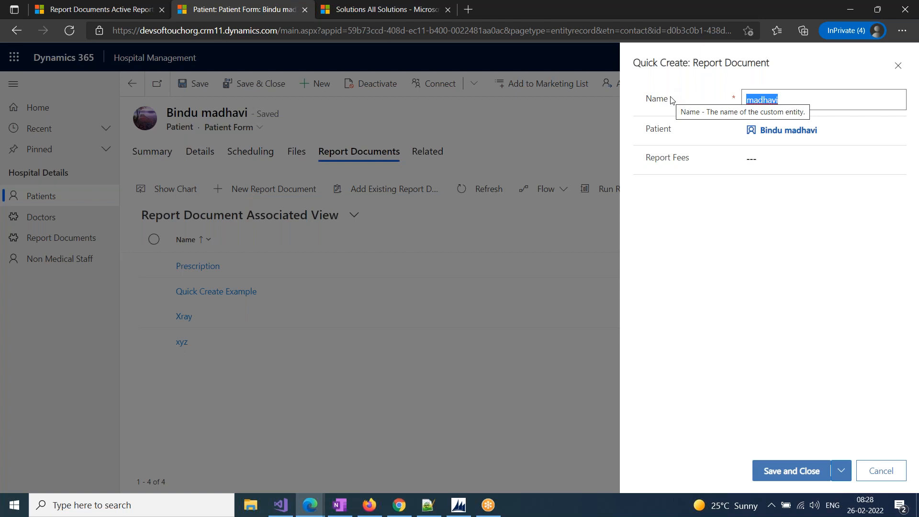
pyautogui.click(749, 103)
pyautogui.write('ECG ')
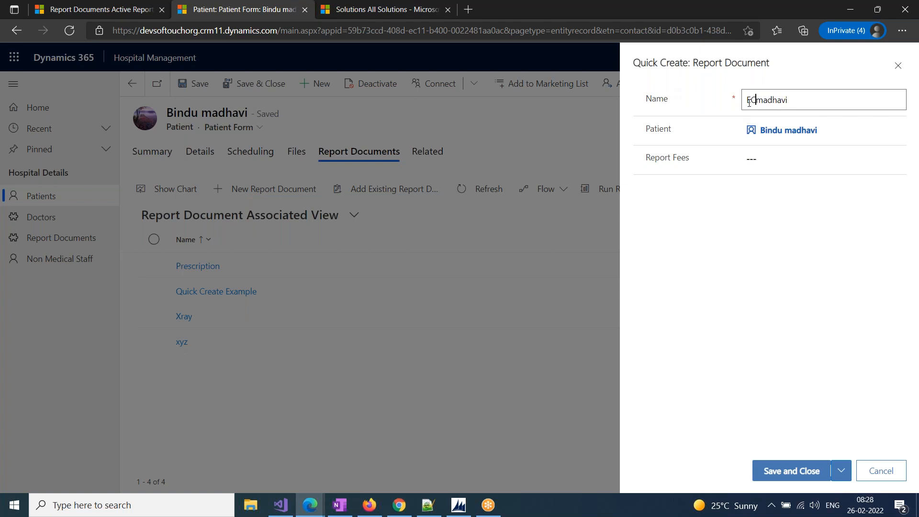
pyautogui.write('-')
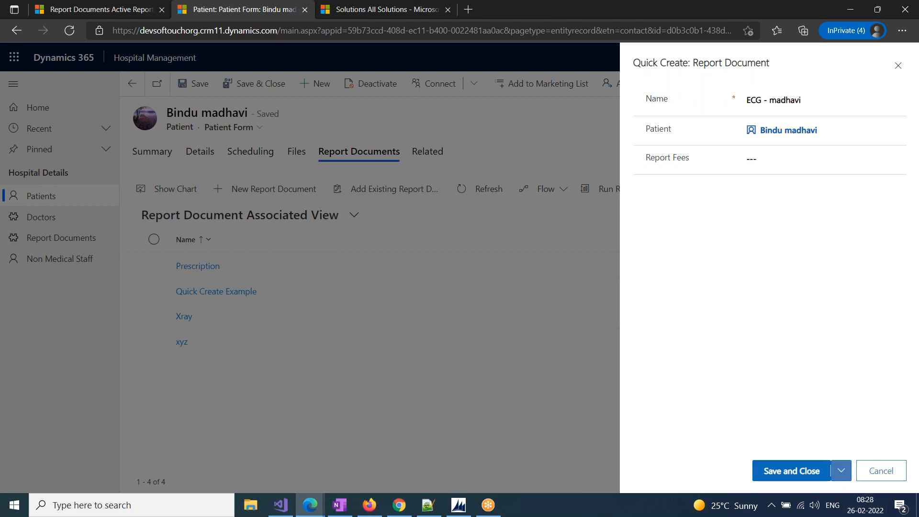
pyautogui.click(791, 471)
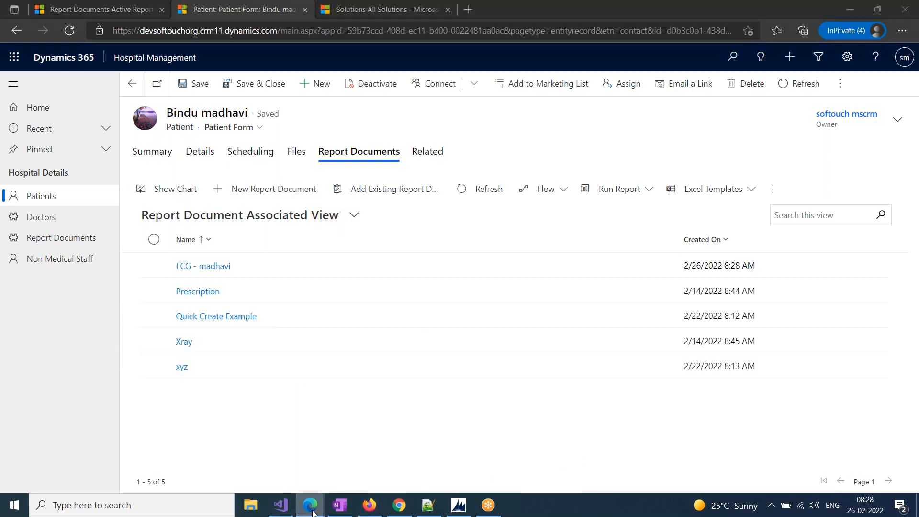
# Switch back to the Patient to Report Document relationship window, then save and close the relationship.
pyautogui.moveTo(310, 505)
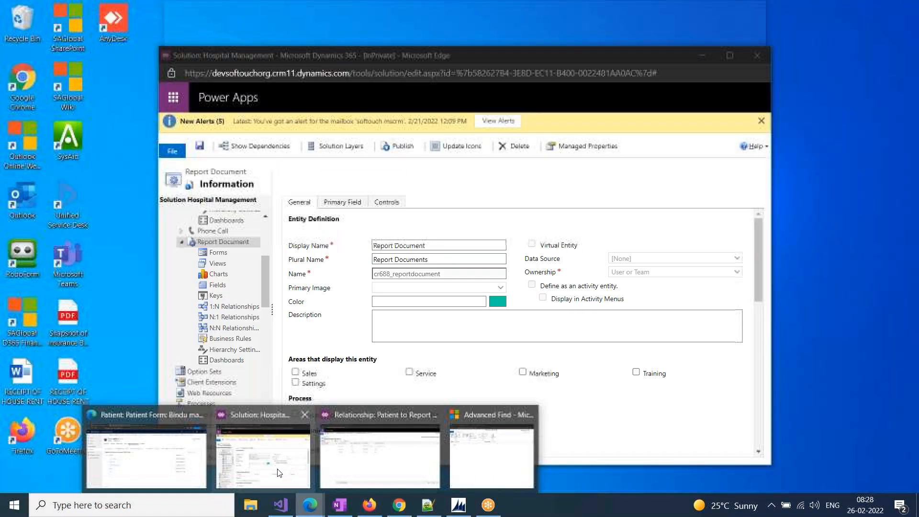
pyautogui.click(380, 454)
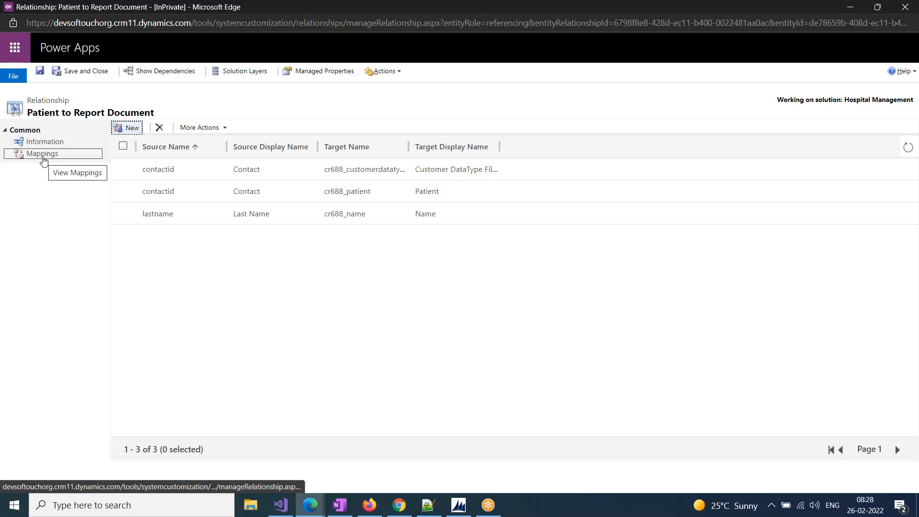
pyautogui.click(80, 75)
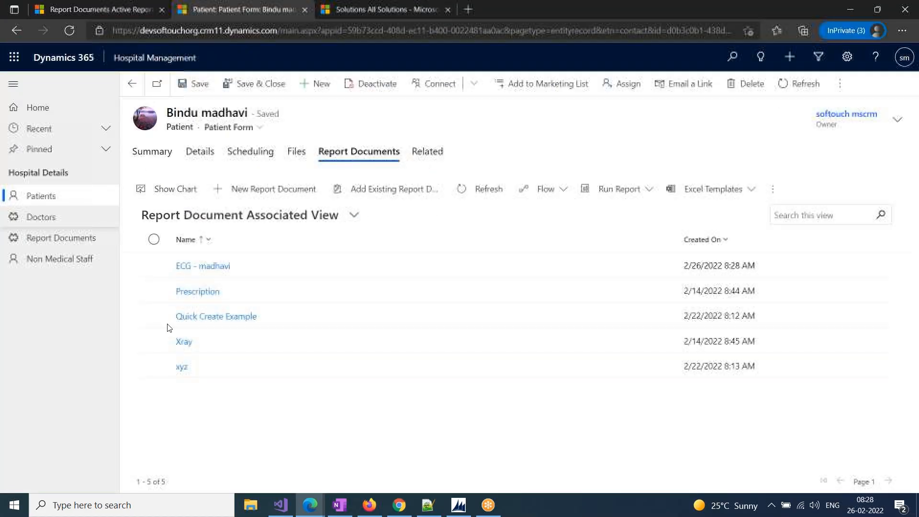
# Open the Patient entity's 1:N relationships in the solution window and look through their related entities and behavior types.
pyautogui.moveTo(305, 515)
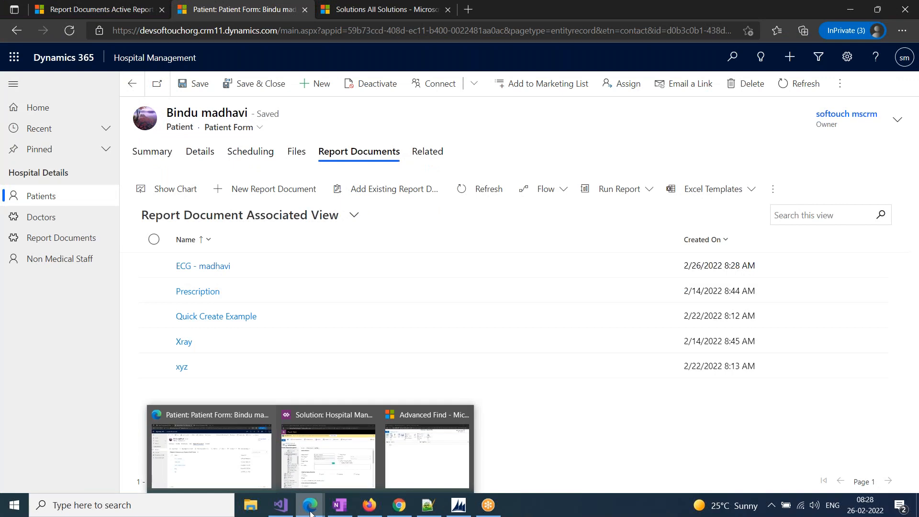
pyautogui.click(345, 472)
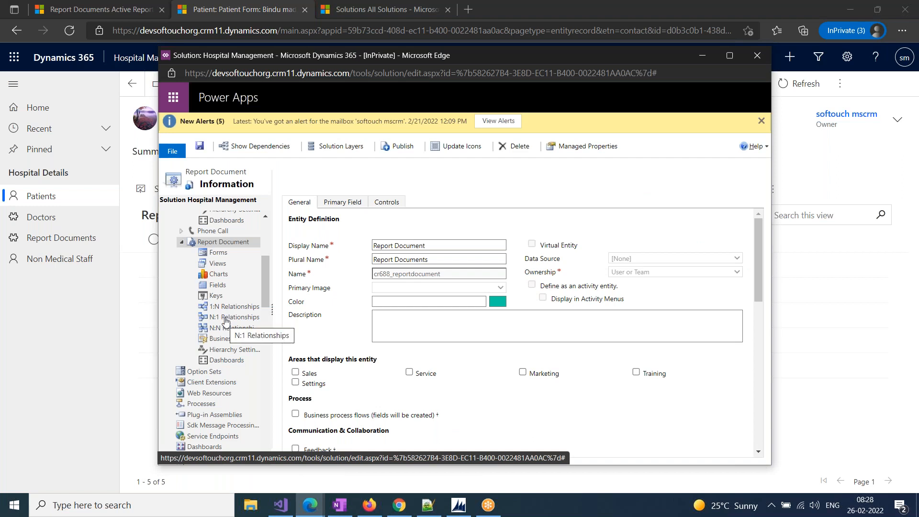
pyautogui.scroll(3, 225, 325)
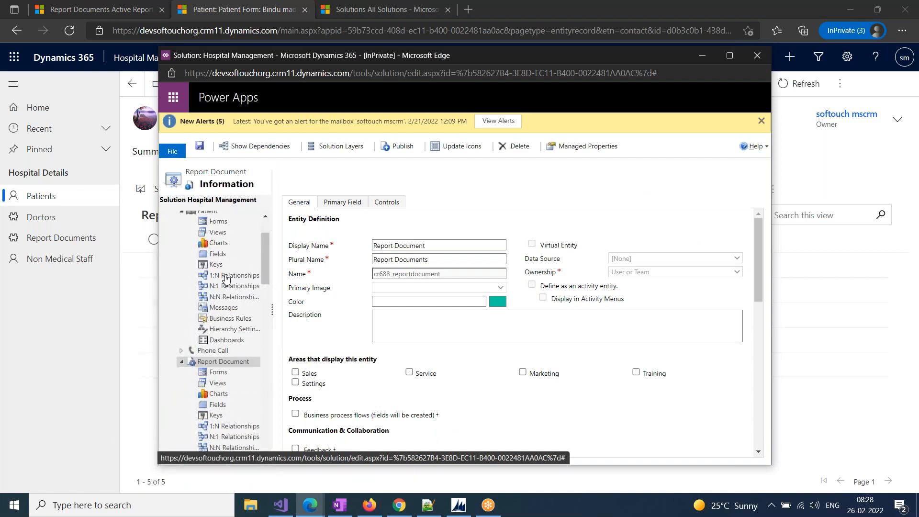
pyautogui.click(227, 279)
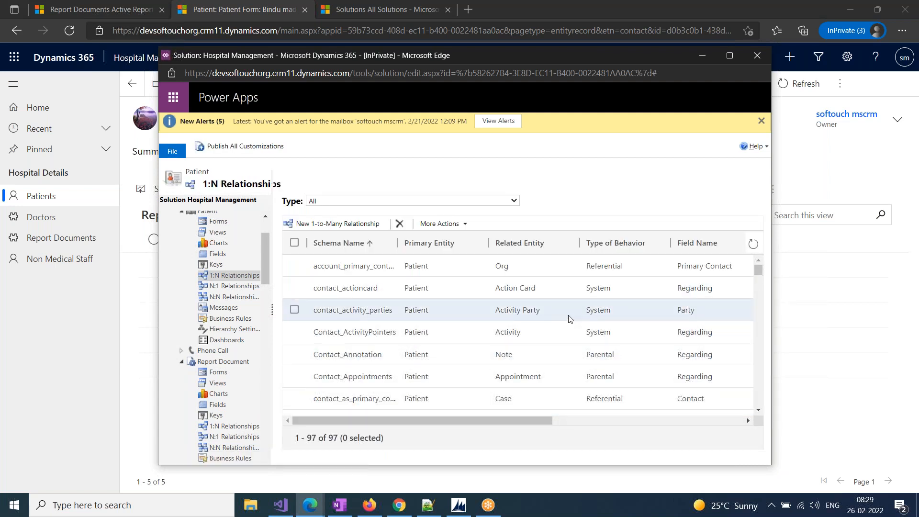
pyautogui.scroll(-5, 588, 385)
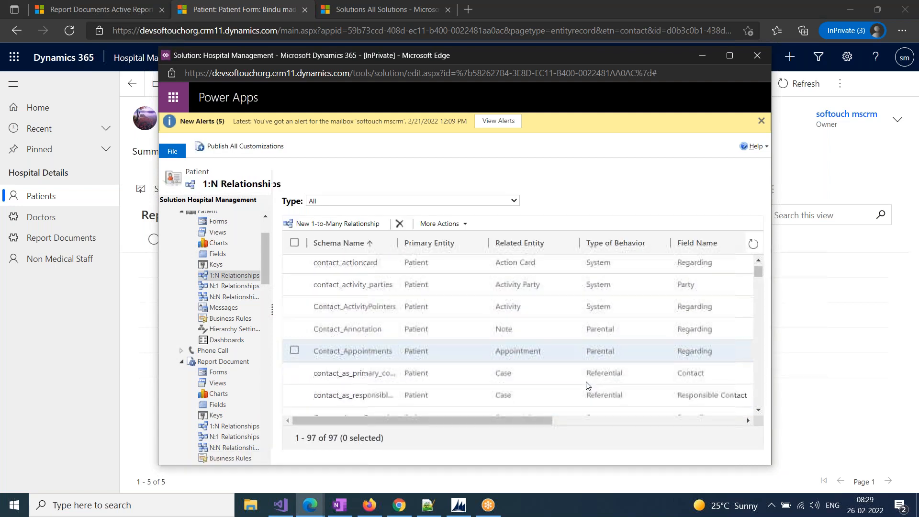
pyautogui.scroll(-6, 588, 382)
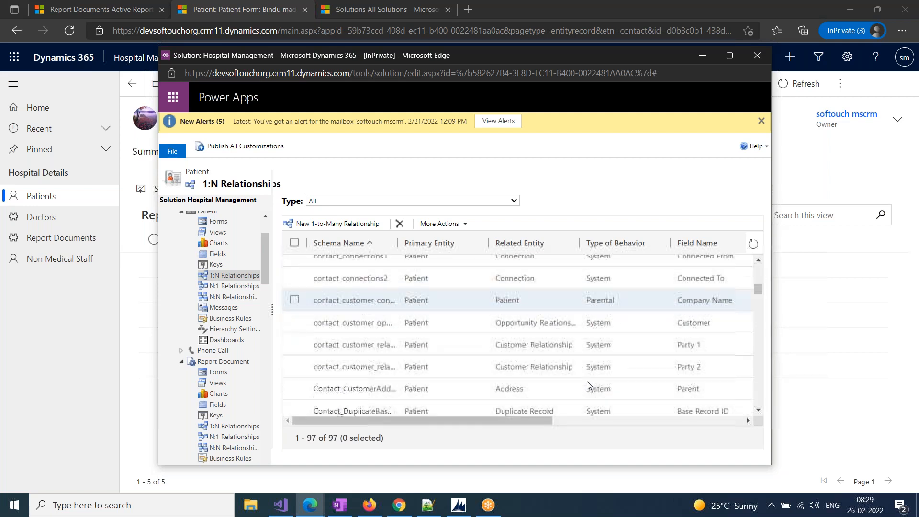
pyautogui.scroll(-3, 589, 385)
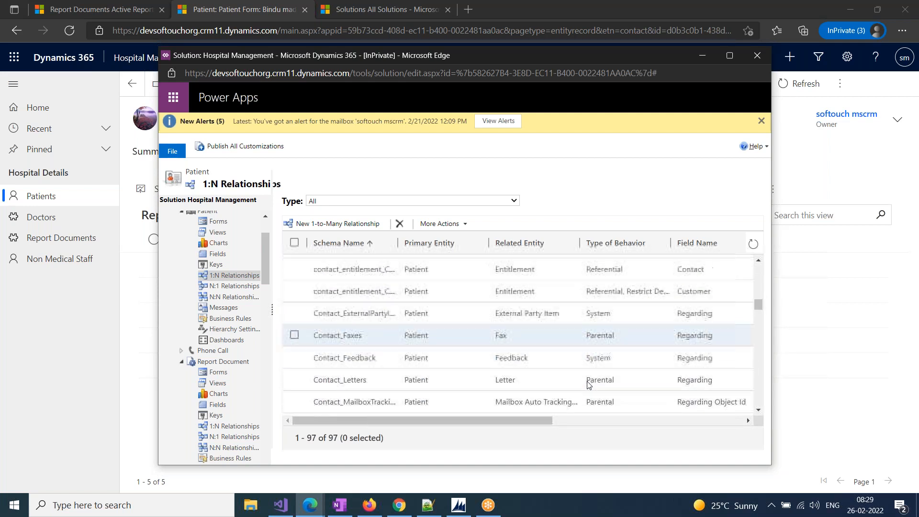
pyautogui.scroll(8, 510, 399)
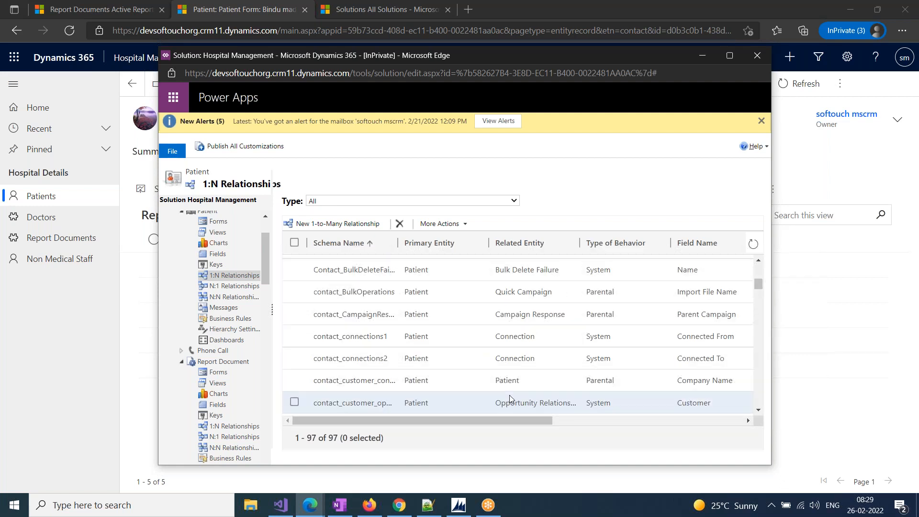
pyautogui.scroll(2, 509, 395)
# Sort the relationships by related entity in descending order, view the parental Patient relationship to Report Document, and close its window.
pyautogui.click(521, 242)
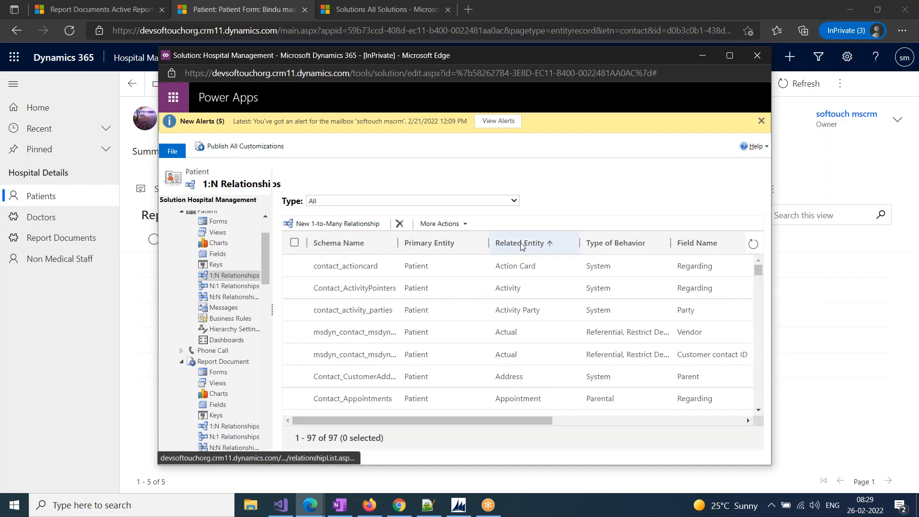
pyautogui.click(520, 243)
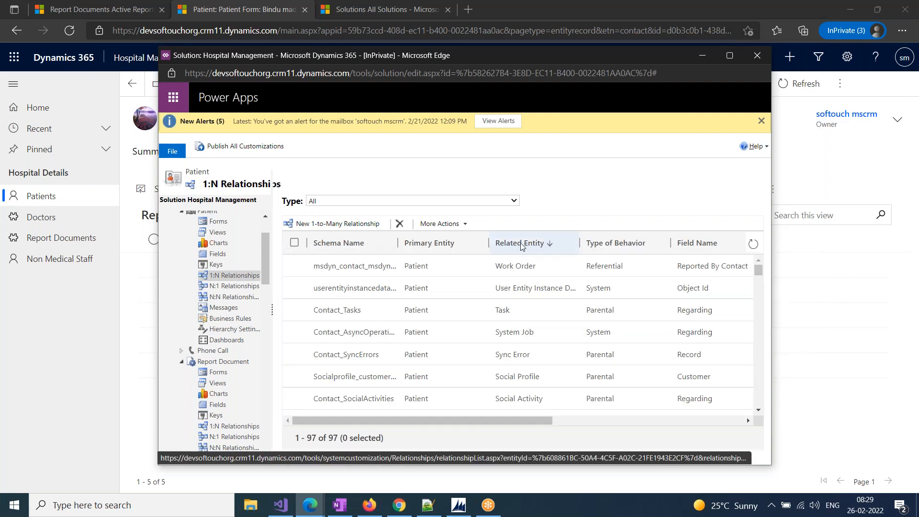
pyautogui.scroll(-2, 509, 404)
pyautogui.scroll(-5, 510, 404)
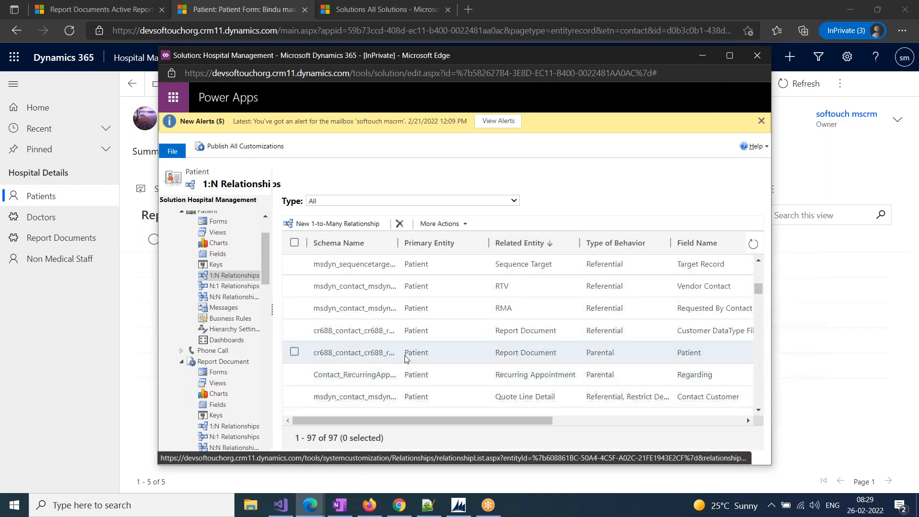
pyautogui.doubleClick(426, 355)
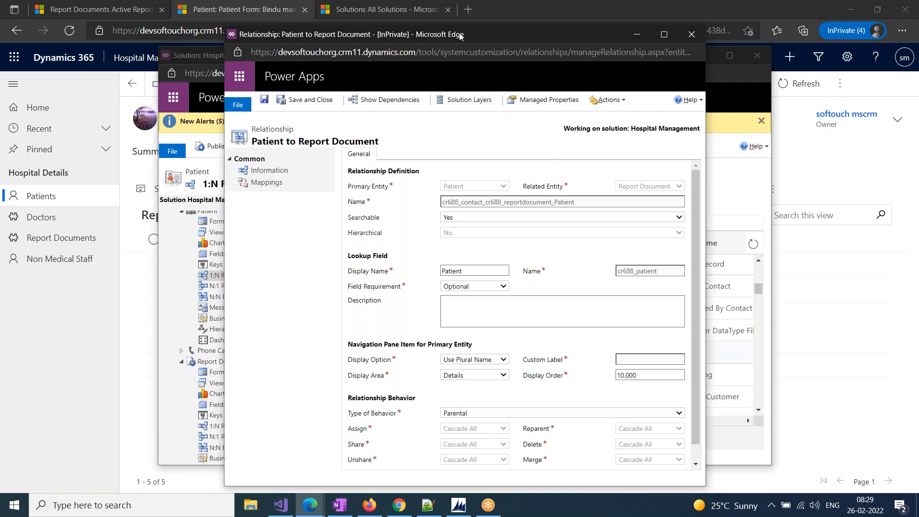
pyautogui.moveTo(461, 33); pyautogui.dragTo(445, 57)
pyautogui.click(676, 58)
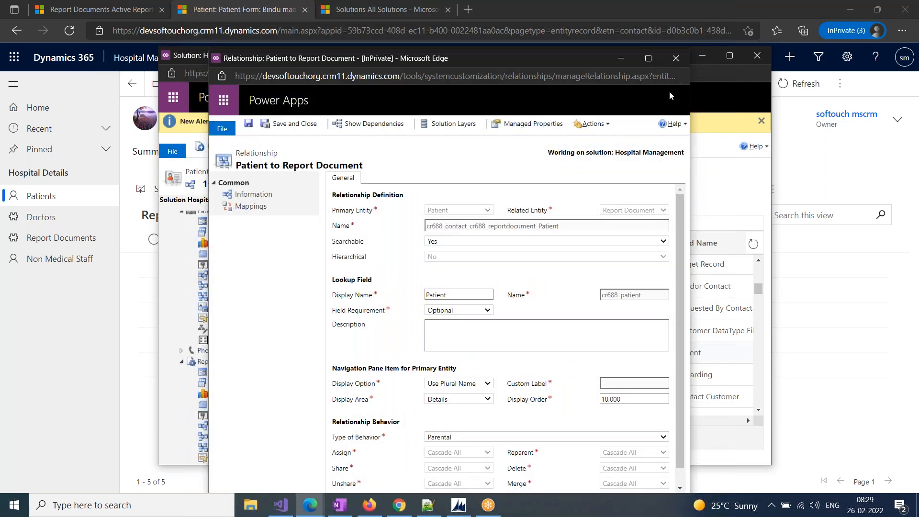
# Open the Patient entity's N:N relationships, widen the Schema Name column, and start a new many-to-many relationship.
pyautogui.scroll(1, 207, 412)
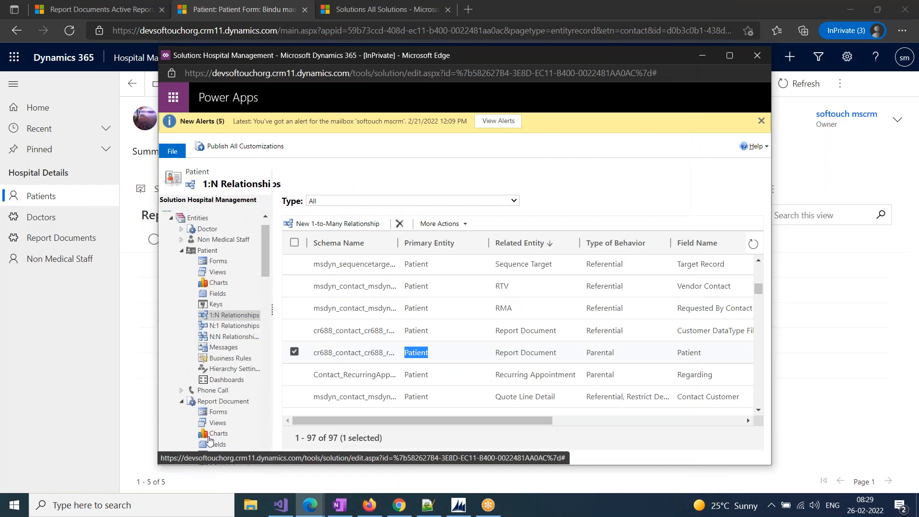
pyautogui.scroll(-2, 216, 430)
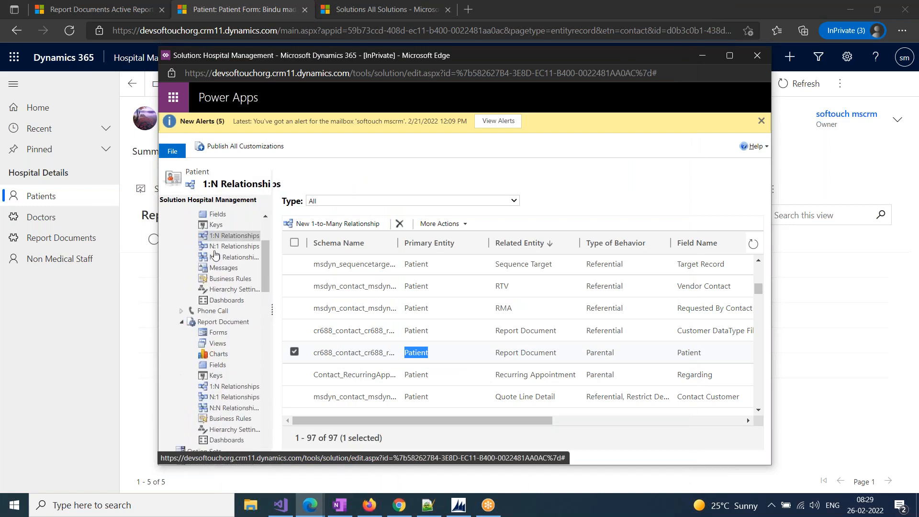
pyautogui.click(216, 259)
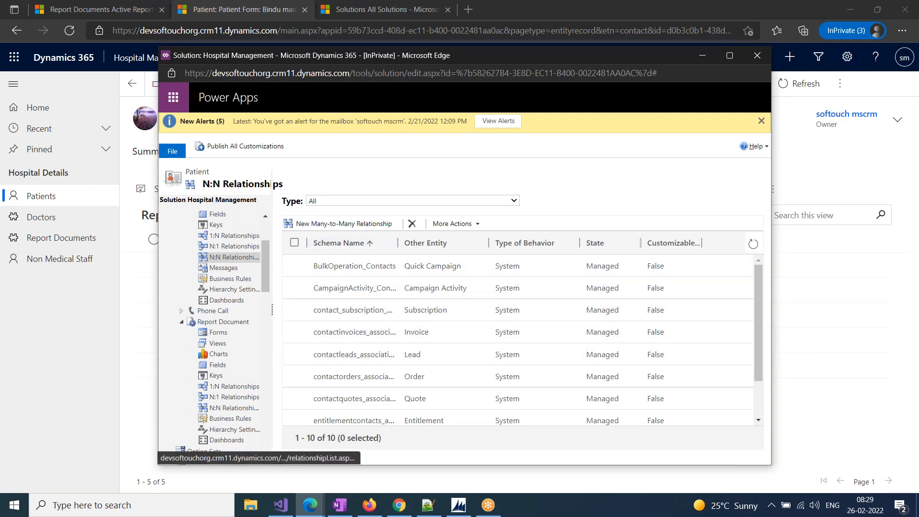
pyautogui.moveTo(397, 243); pyautogui.dragTo(531, 243)
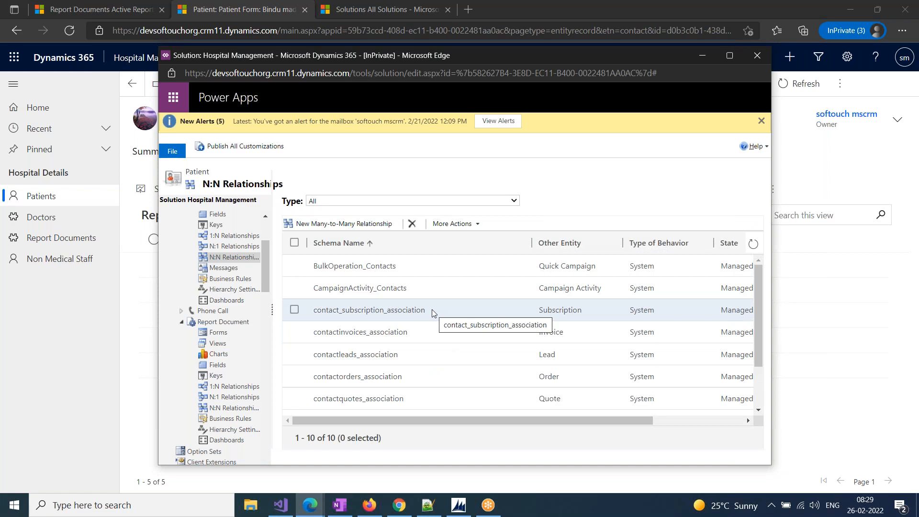
pyautogui.click(308, 225)
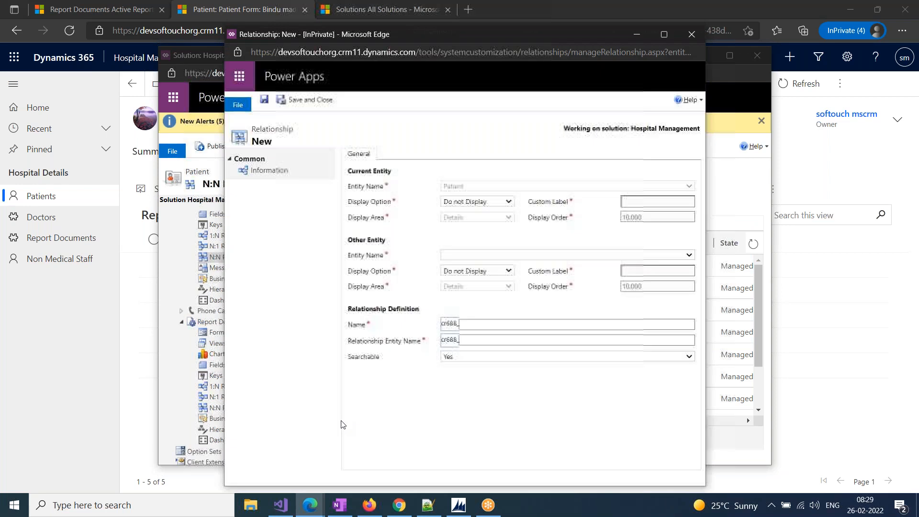
# Choose Marketing List as the other entity of the new many-to-many relationship, review the relationship names, and close the window without saving.
pyautogui.click(474, 259)
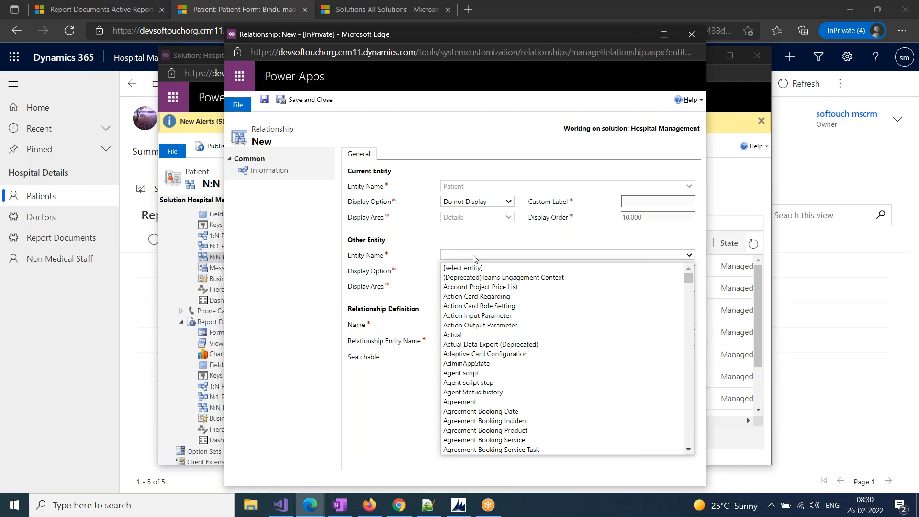
pyautogui.write('mar')
pyautogui.press('Down')
pyautogui.press('Return')
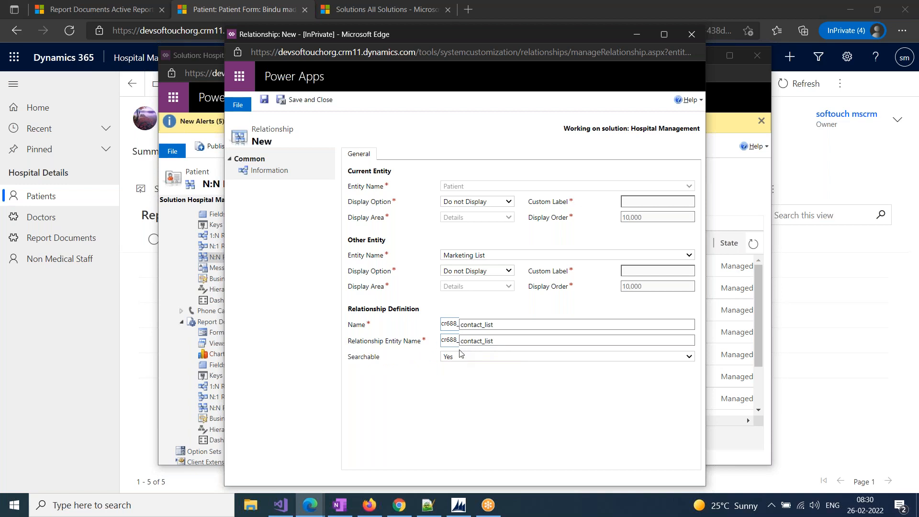
pyautogui.click(488, 343)
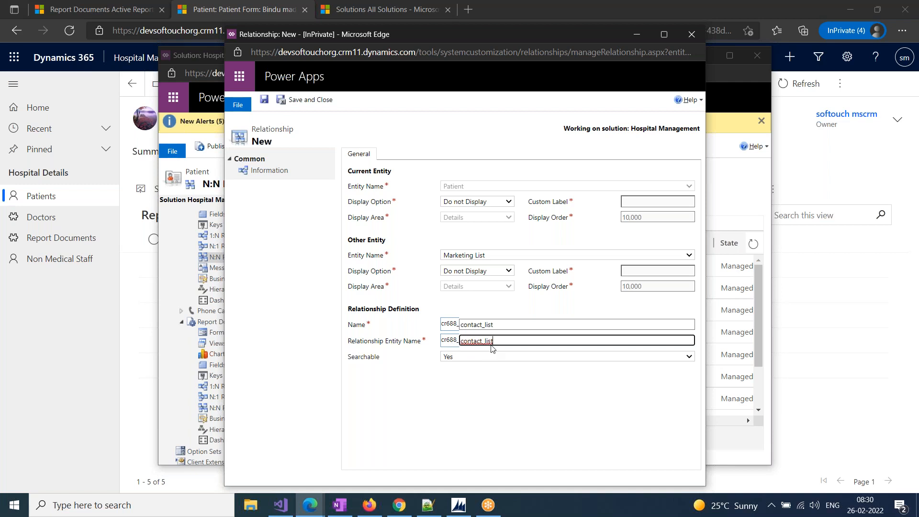
pyautogui.moveTo(502, 343); pyautogui.dragTo(418, 335)
pyautogui.moveTo(345, 41); pyautogui.dragTo(294, 63)
pyautogui.click(644, 60)
pyautogui.click(485, 136)
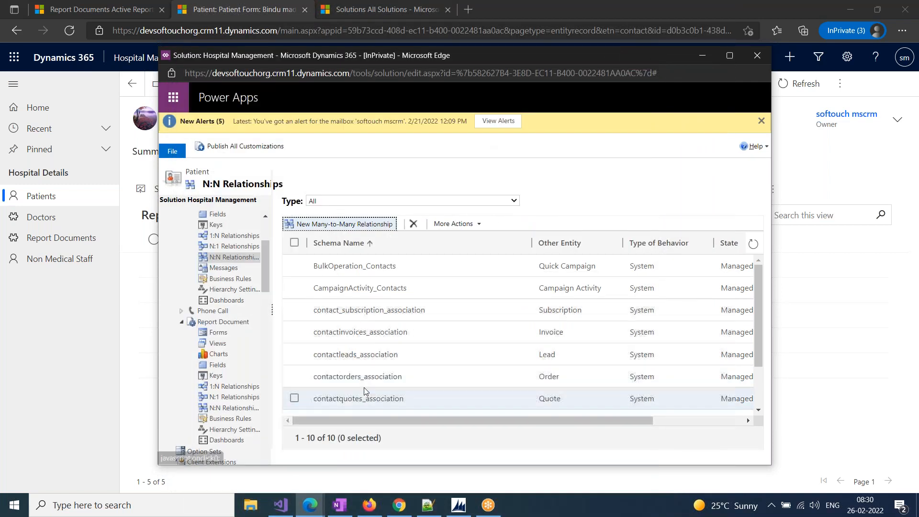
# Select the existing listcontact_association relationship to Marketing List, then return to the patient record window.
pyautogui.scroll(-3, 339, 383)
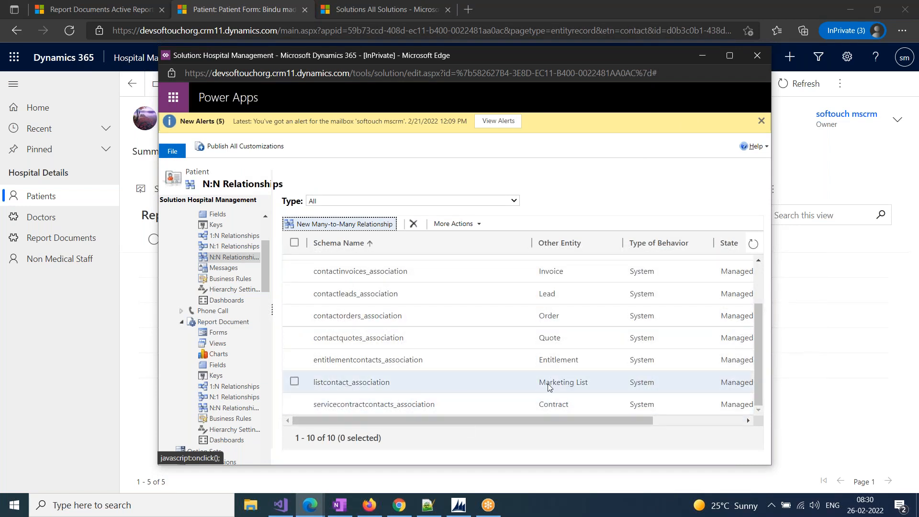
pyautogui.click(421, 382)
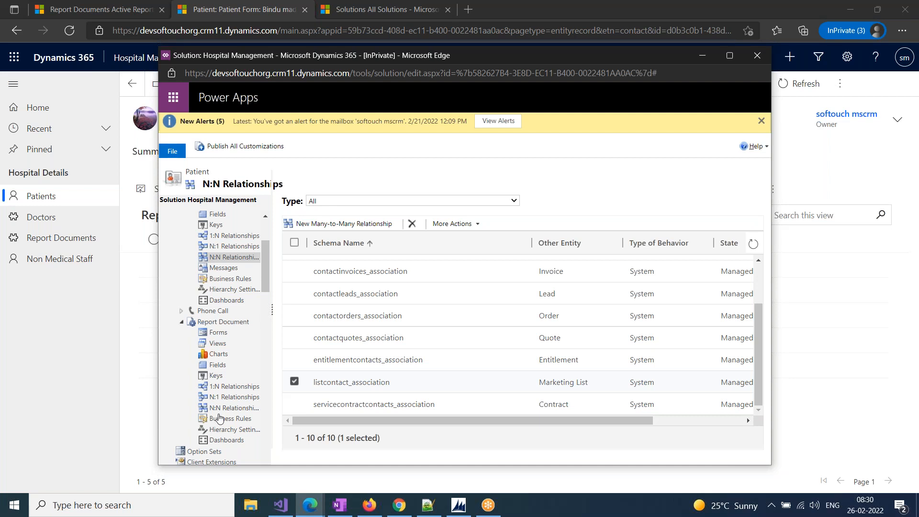
pyautogui.click(143, 320)
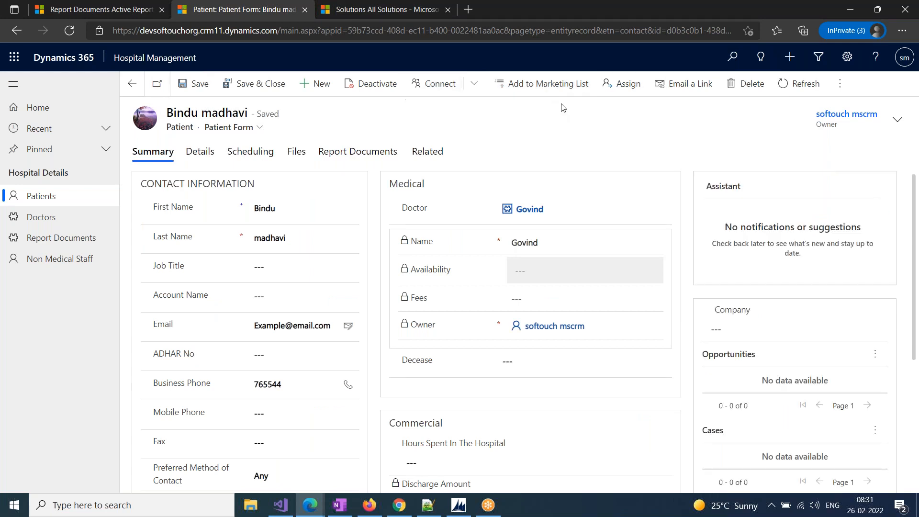
# Add the open patient record to the Bloggers marketing list.
pyautogui.click(532, 90)
pyautogui.click(896, 106)
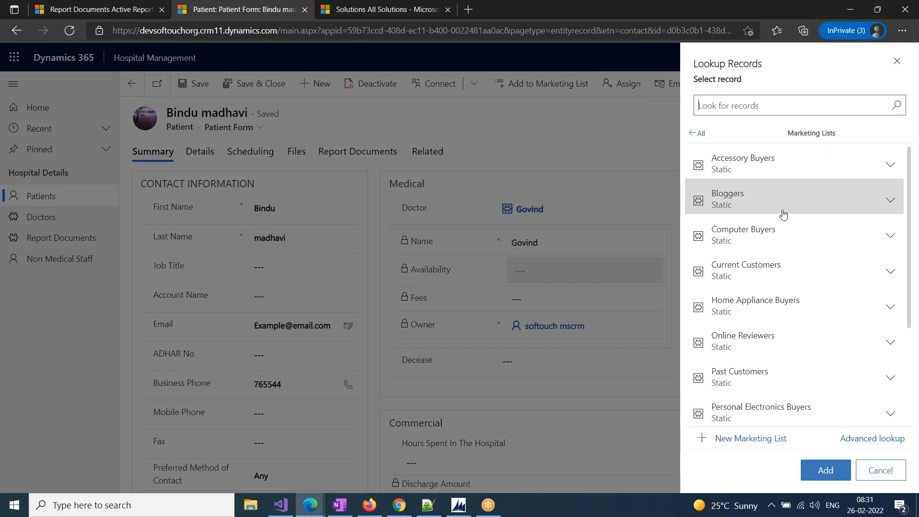
pyautogui.click(747, 205)
pyautogui.click(824, 473)
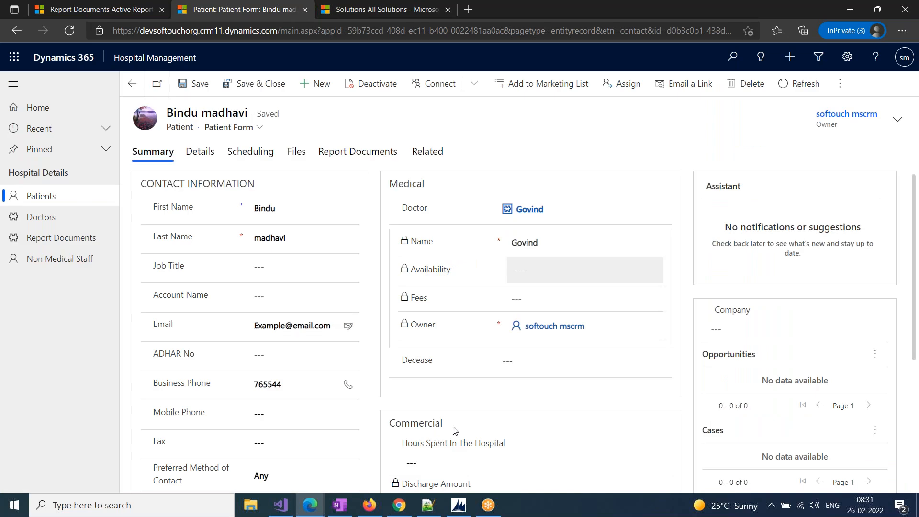
# Open the "Did We get this contact in Outlook" patient and add it to the Bloggers marketing list.
pyautogui.click(50, 201)
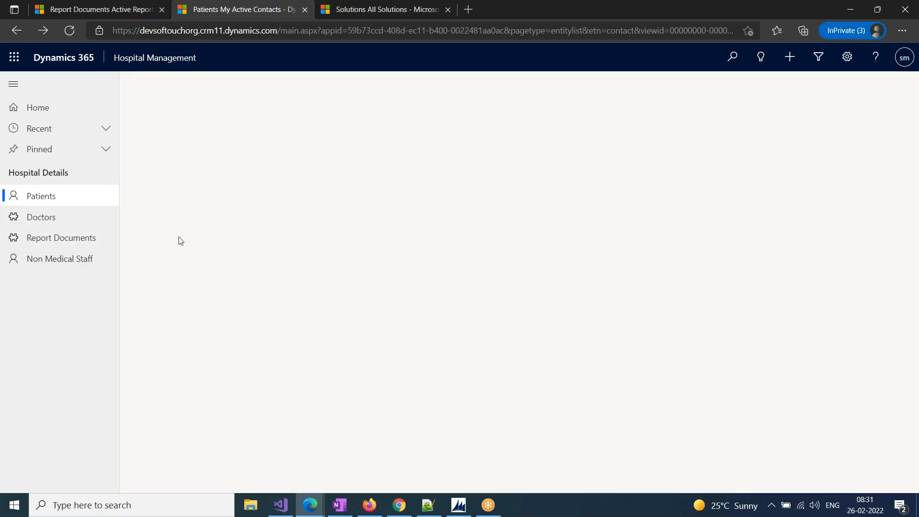
pyautogui.click(220, 219)
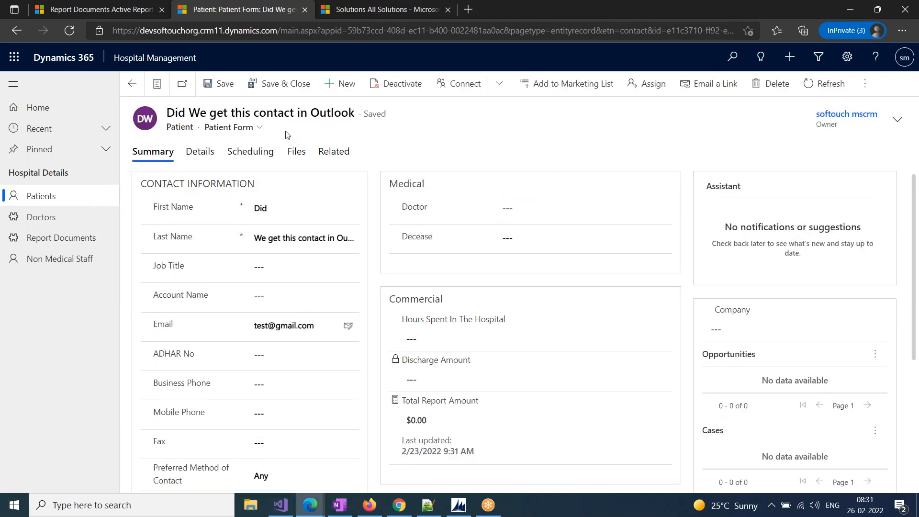
pyautogui.click(565, 85)
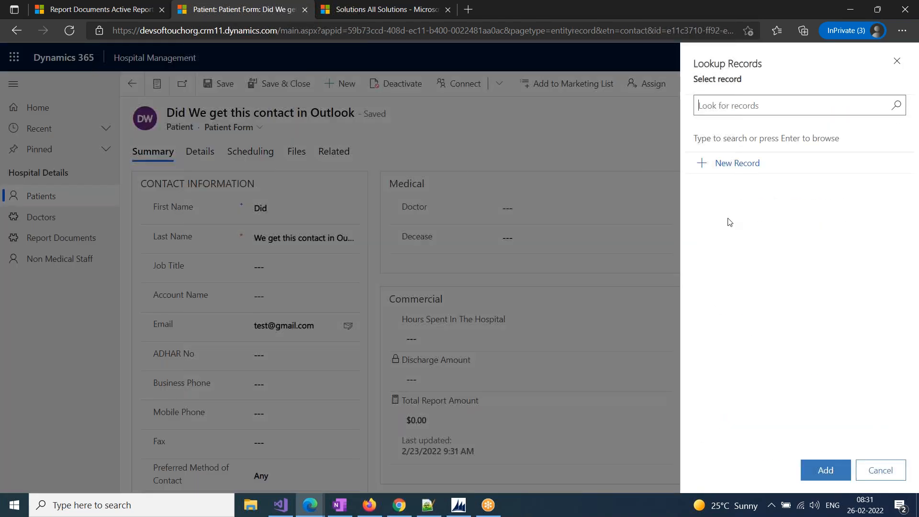
pyautogui.click(896, 105)
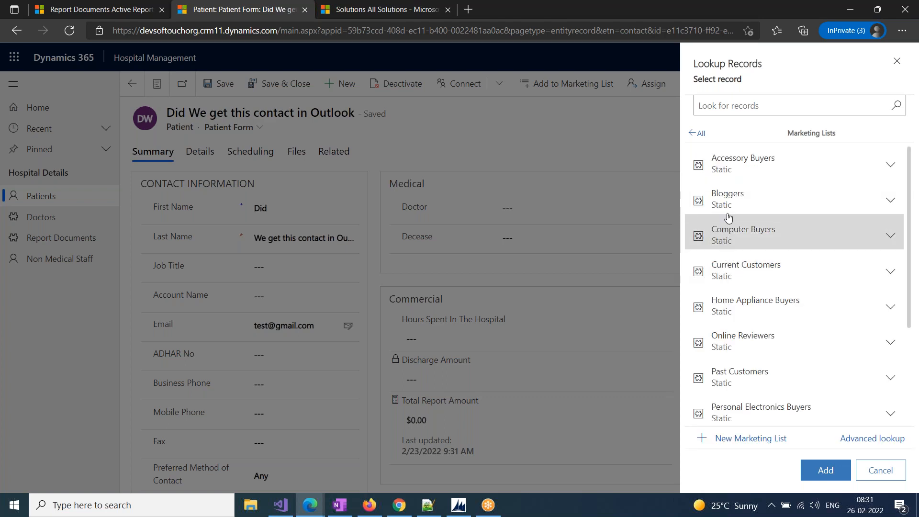
pyautogui.click(716, 200)
pyautogui.click(821, 469)
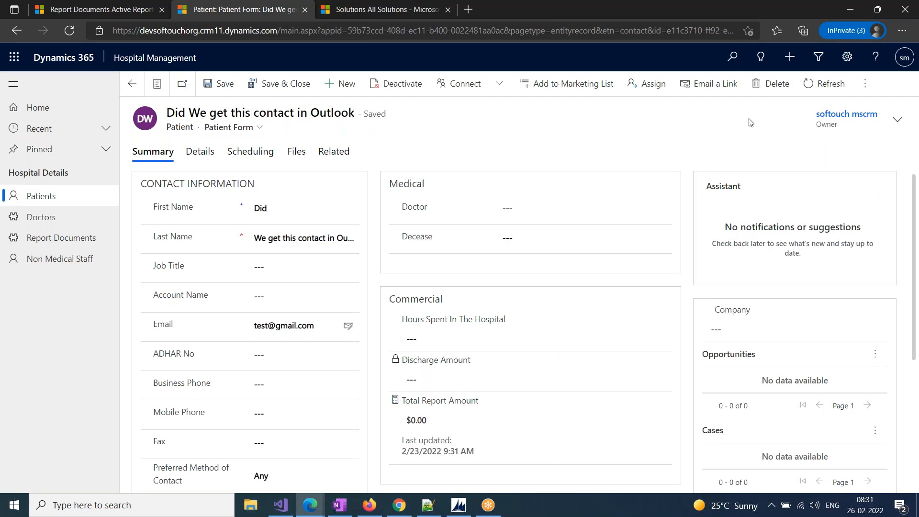
# Add the "Did We get this contact in Outlook" patient to the Computer Buyers marketing list as well.
pyautogui.click(569, 91)
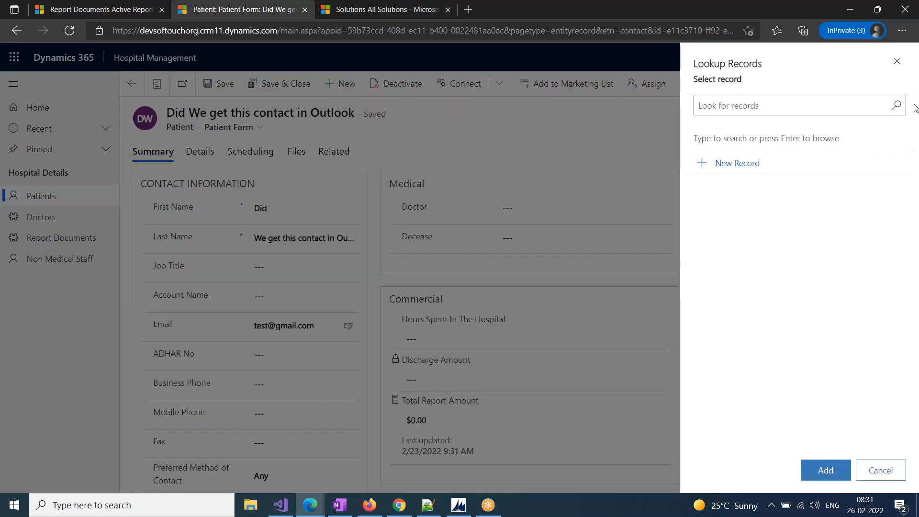
pyautogui.click(896, 105)
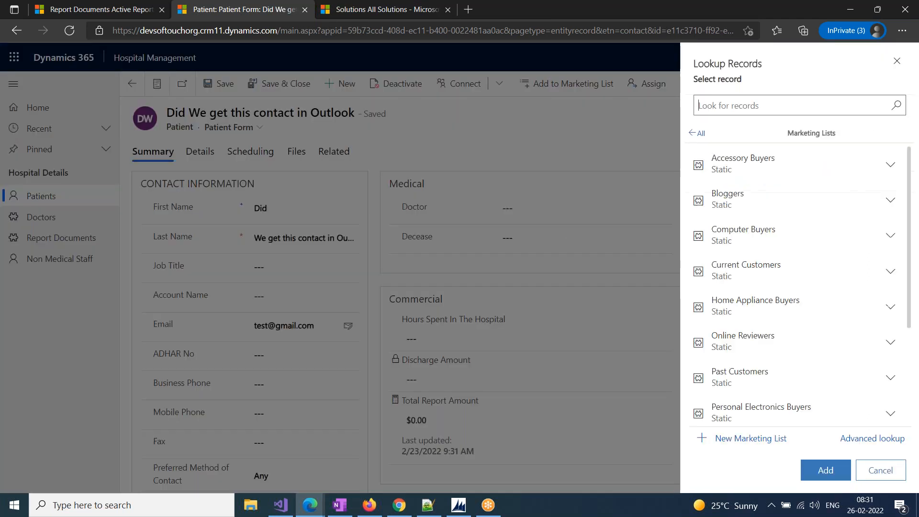
pyautogui.click(731, 233)
pyautogui.click(823, 470)
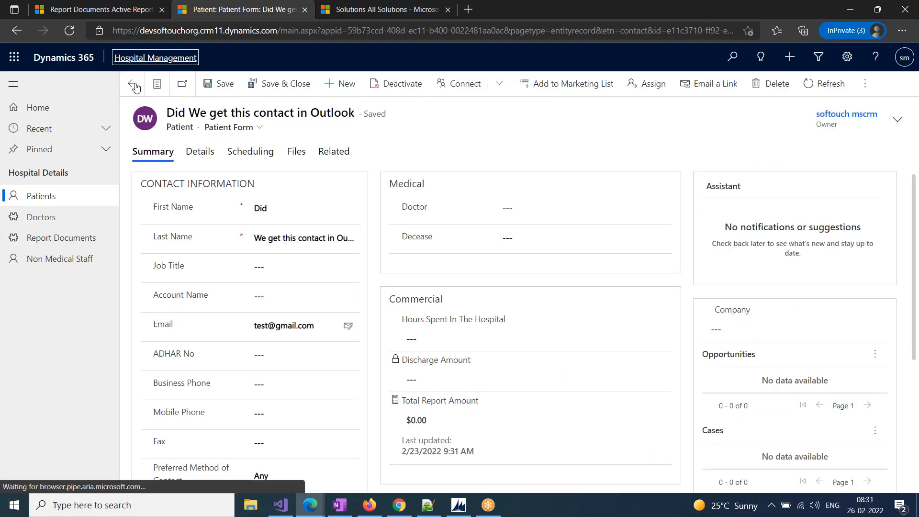
# Find Softouch App among the published apps and switch to it from Hospital Management.
pyautogui.click(154, 58)
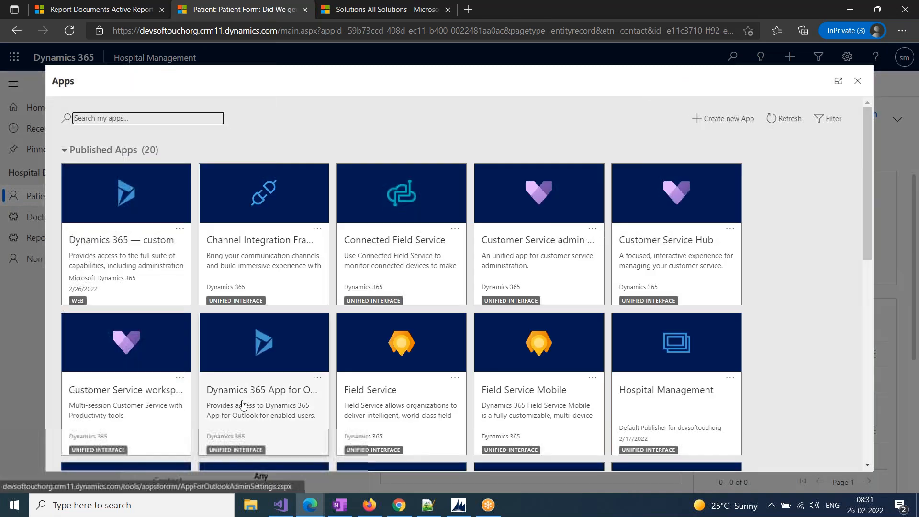
pyautogui.scroll(-1, 244, 405)
pyautogui.scroll(-5, 243, 404)
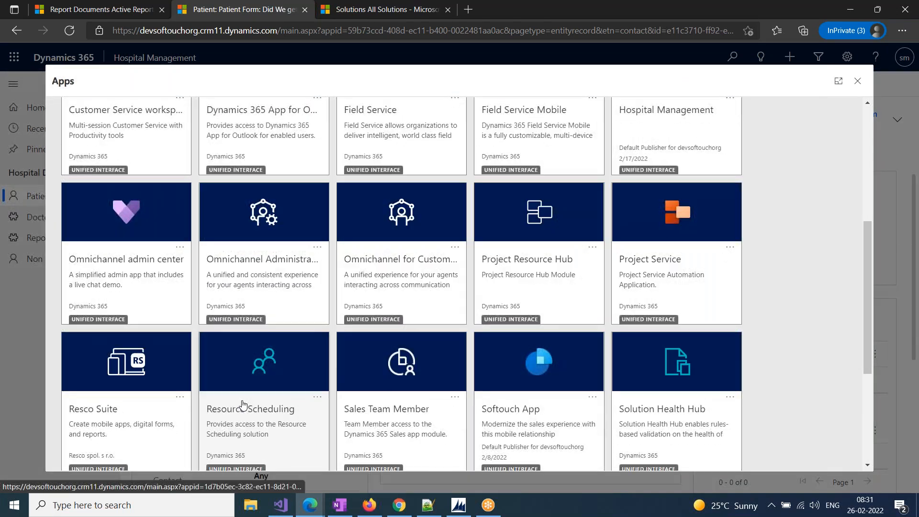
pyautogui.scroll(-1, 243, 404)
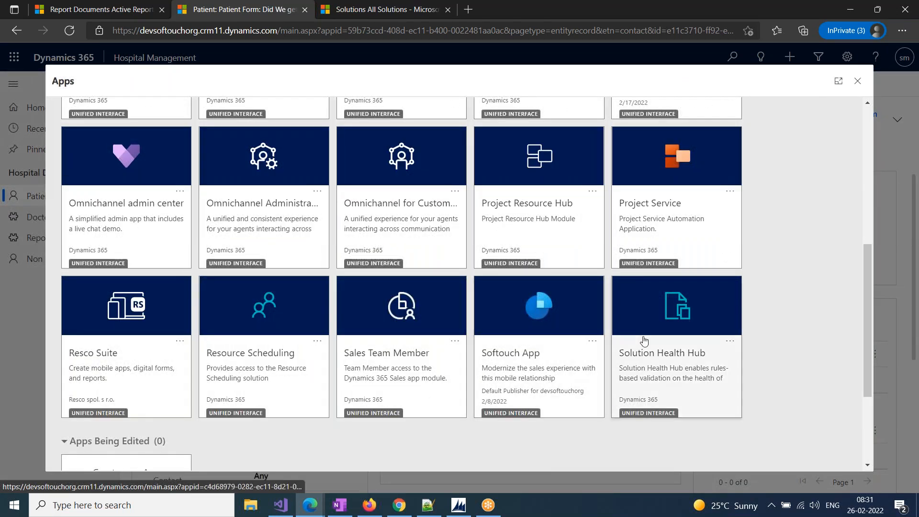
pyautogui.scroll(5, 644, 341)
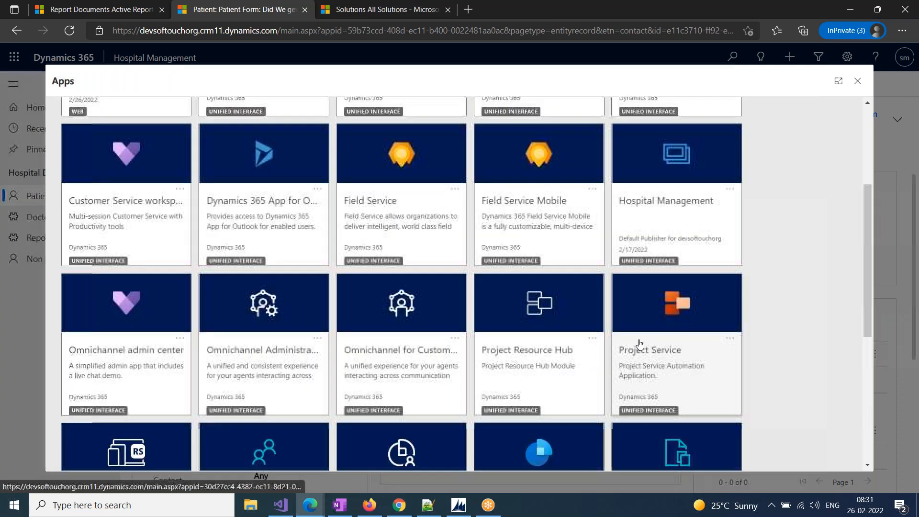
pyautogui.scroll(-5, 214, 361)
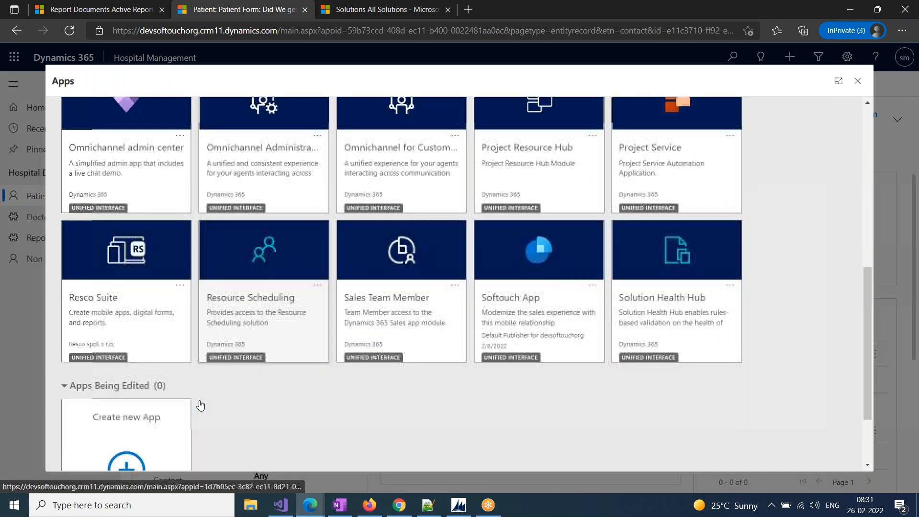
pyautogui.scroll(3, 535, 470)
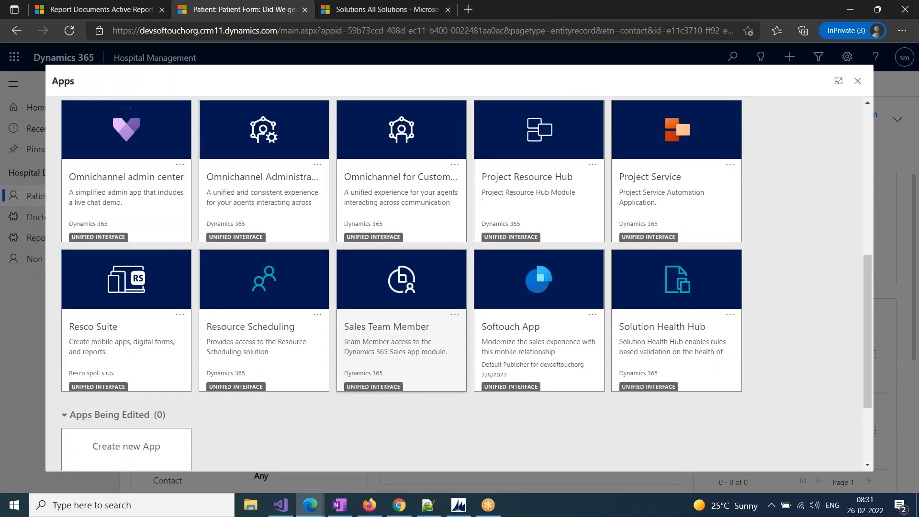
pyautogui.click(534, 467)
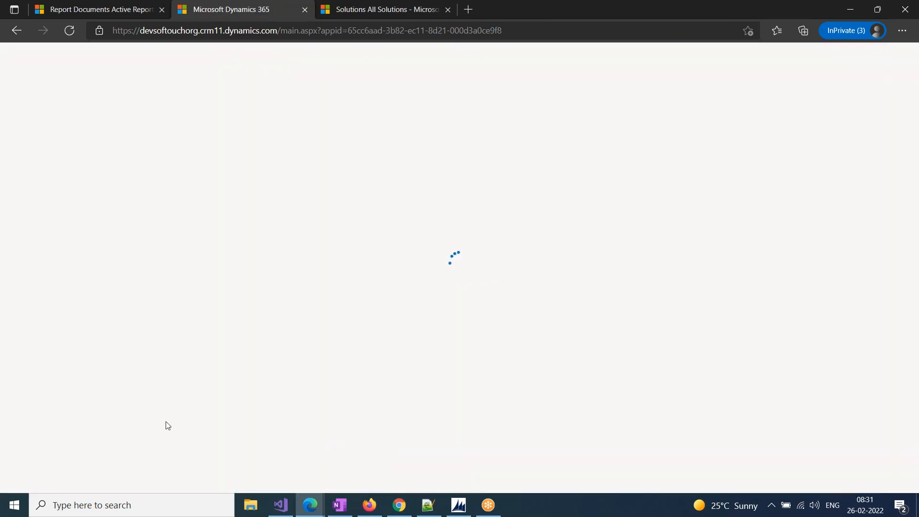
# Open Marketing Lists in the Sales area and change the view to Active Marketing Lists.
pyautogui.click(29, 481)
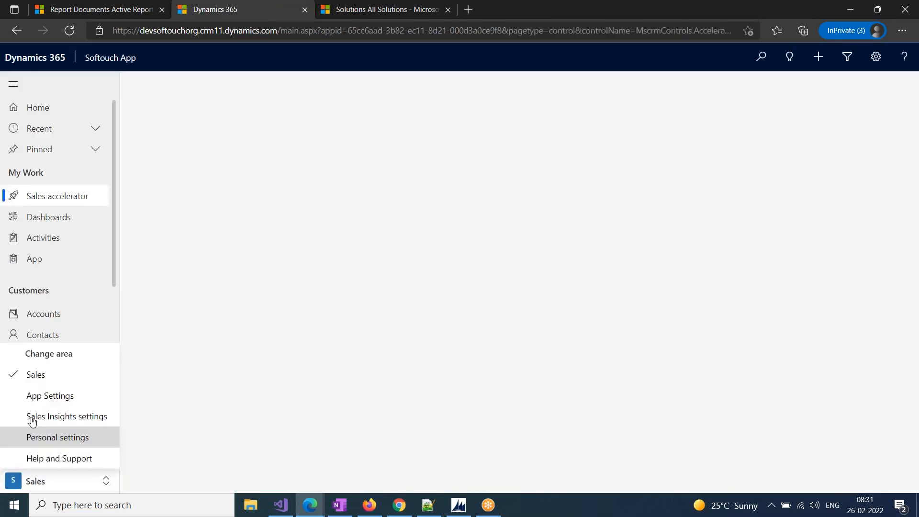
pyautogui.click(52, 381)
pyautogui.scroll(-5, 51, 425)
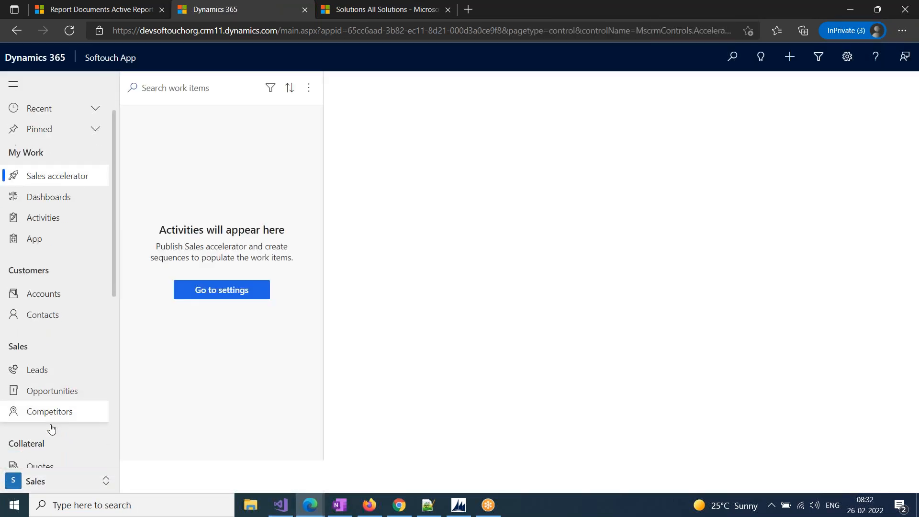
pyautogui.click(66, 352)
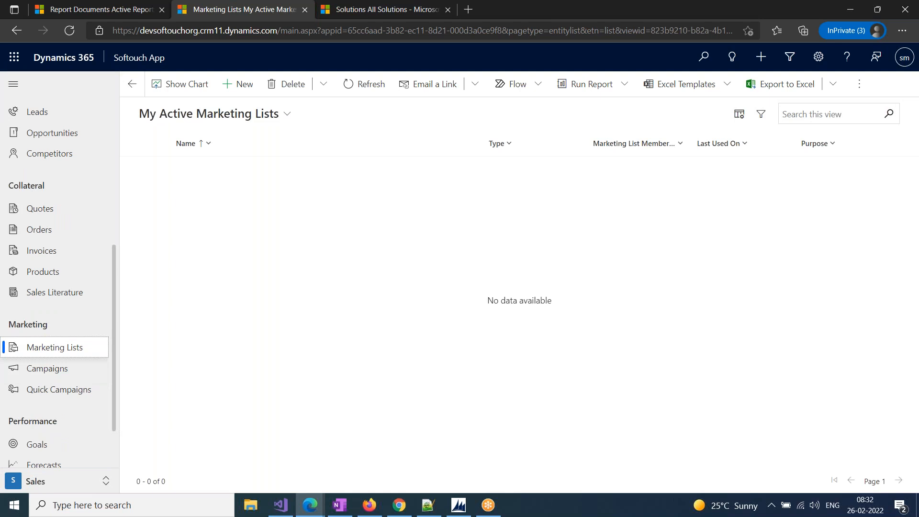
pyautogui.click(207, 120)
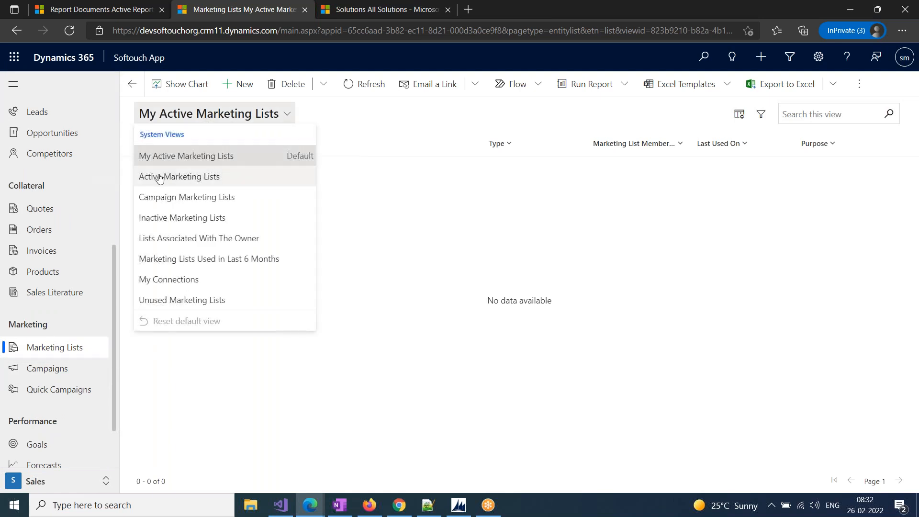
pyautogui.click(159, 177)
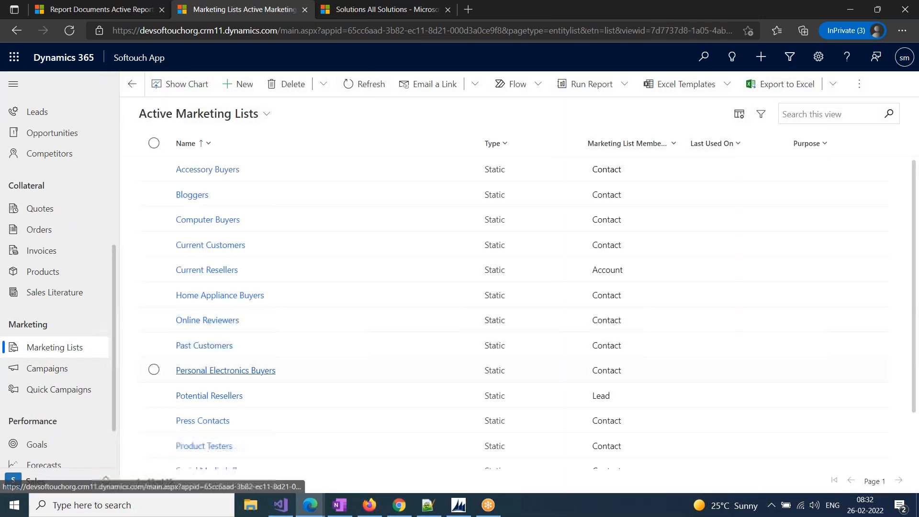
# Open the Bloggers marketing list, view its members, and return to the Active Marketing Lists view.
pyautogui.click(187, 199)
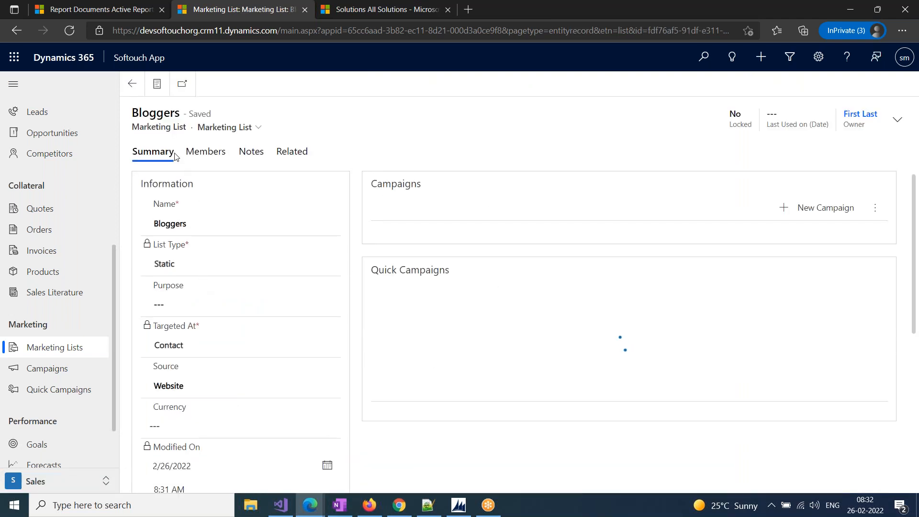
pyautogui.click(206, 152)
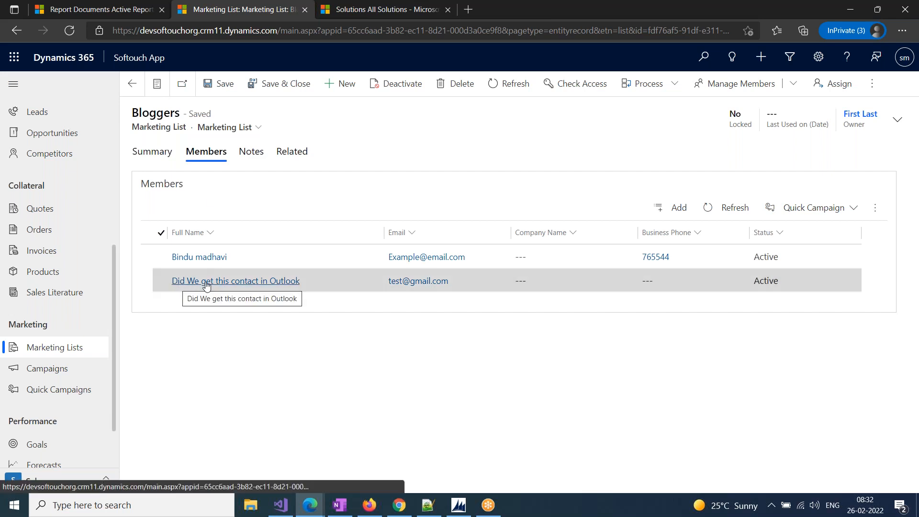
pyautogui.click(131, 85)
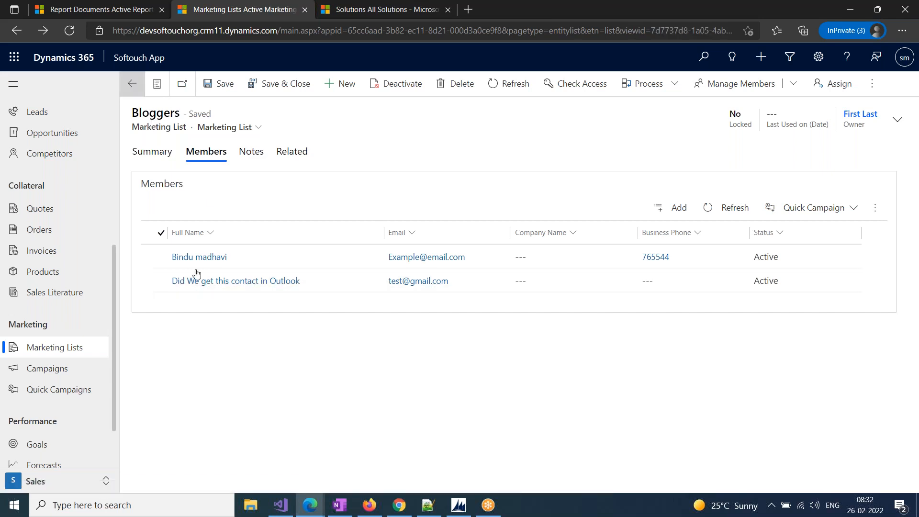
# Open the Computer Buyers marketing list and view its members.
pyautogui.click(208, 219)
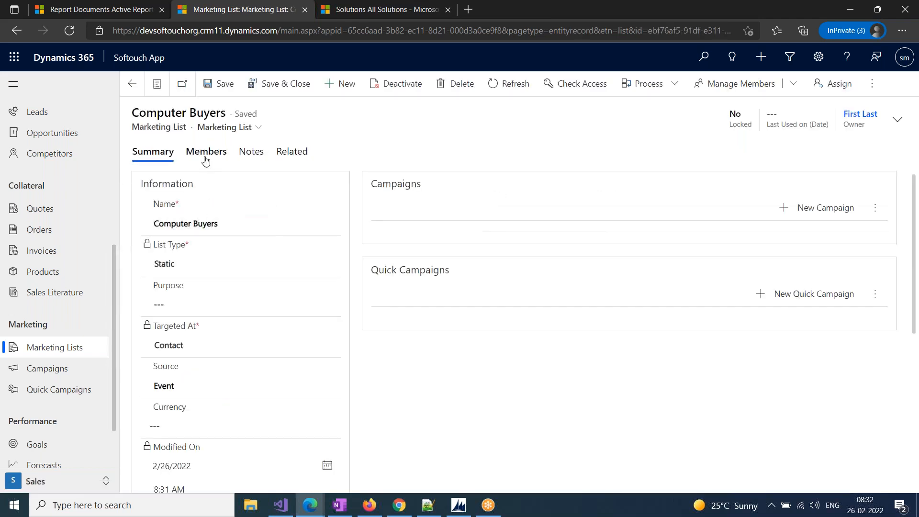
pyautogui.click(205, 158)
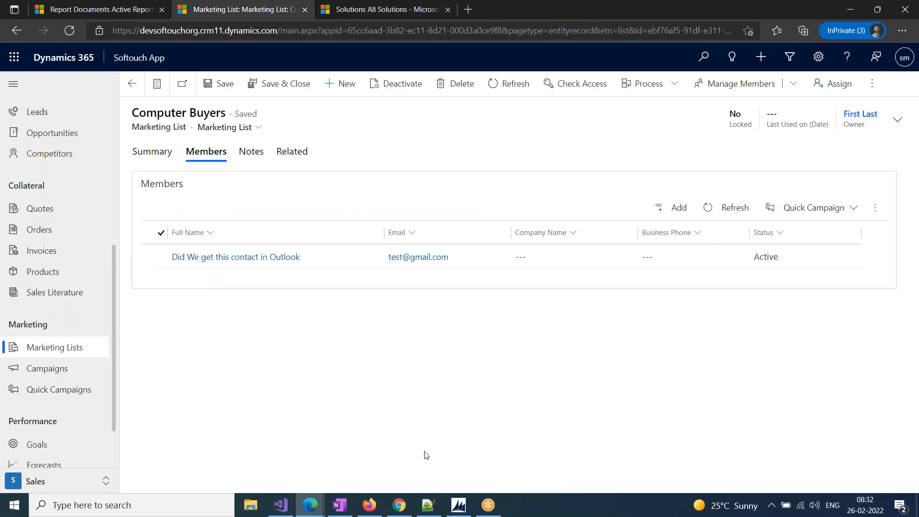
pyautogui.moveTo(311, 503)
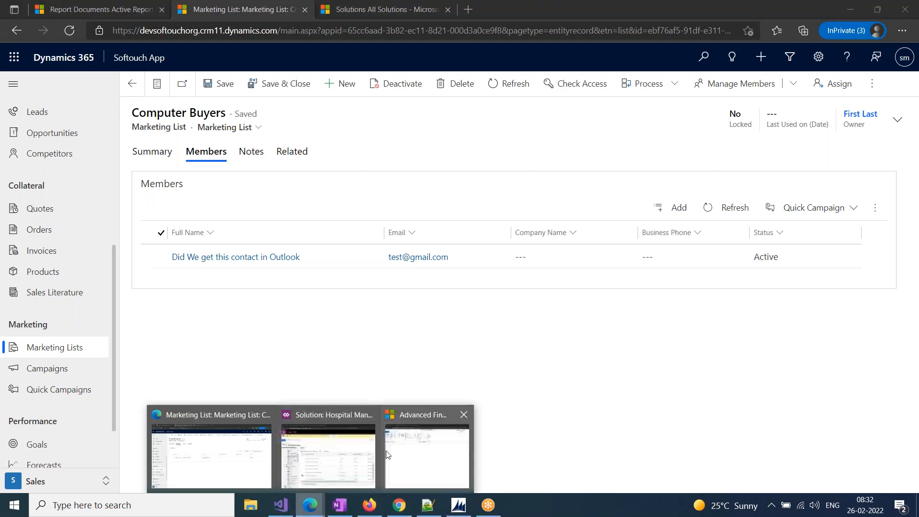
# Revisit the Patient entity's N:N relationships in the Hospital Management solution, and switch to OneNote to view the Relationship Behaviors notes.
pyautogui.click(336, 476)
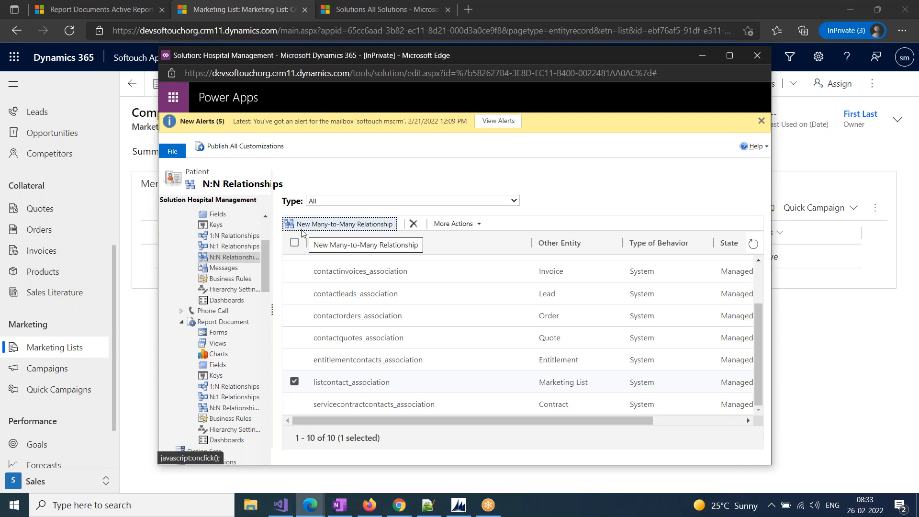
pyautogui.click(331, 514)
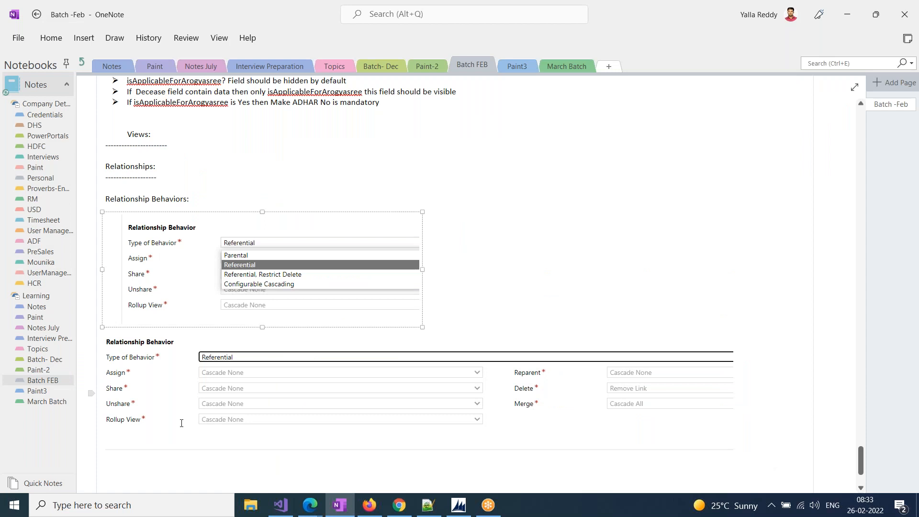
pyautogui.scroll(3, 182, 423)
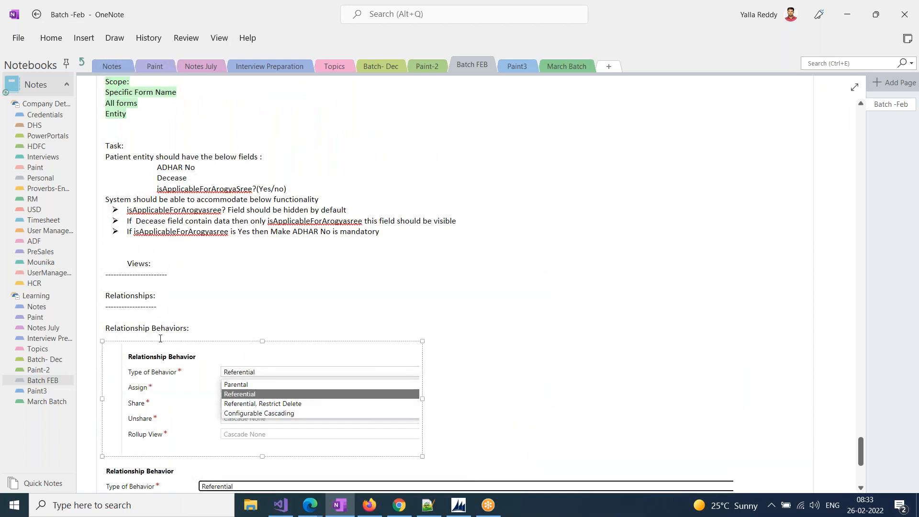
# Open the Topics section's Data page, highlight the Relationships sub-topic in yellow, and point out Sitemap & Model Driven app as the next topic.
pyautogui.click(37, 350)
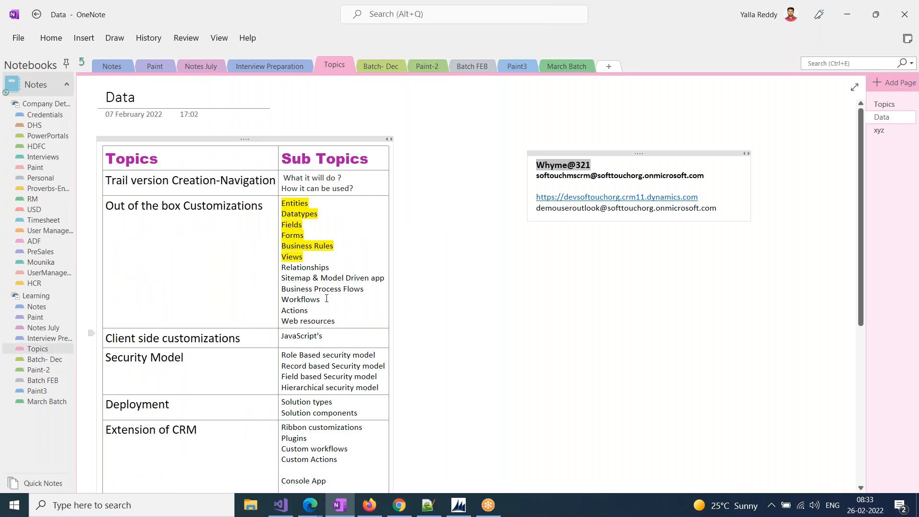
pyautogui.moveTo(341, 267); pyautogui.dragTo(282, 268)
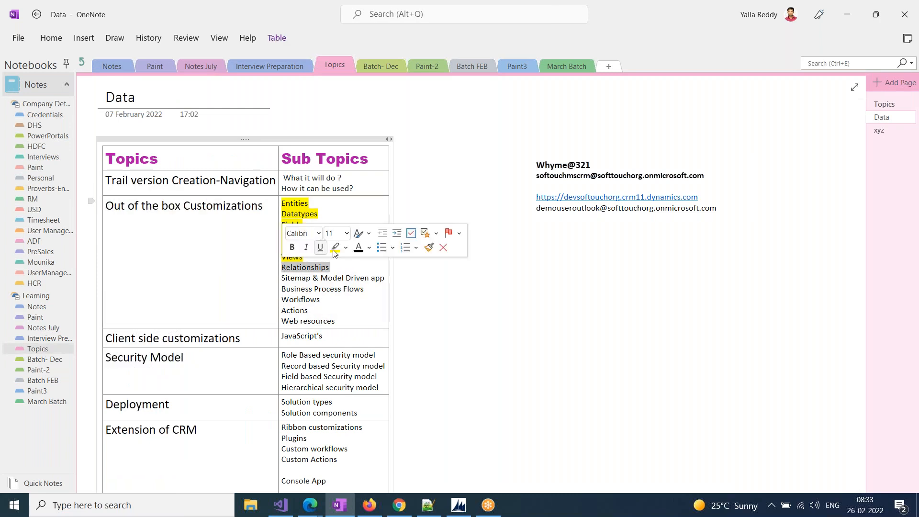
pyautogui.click(335, 247)
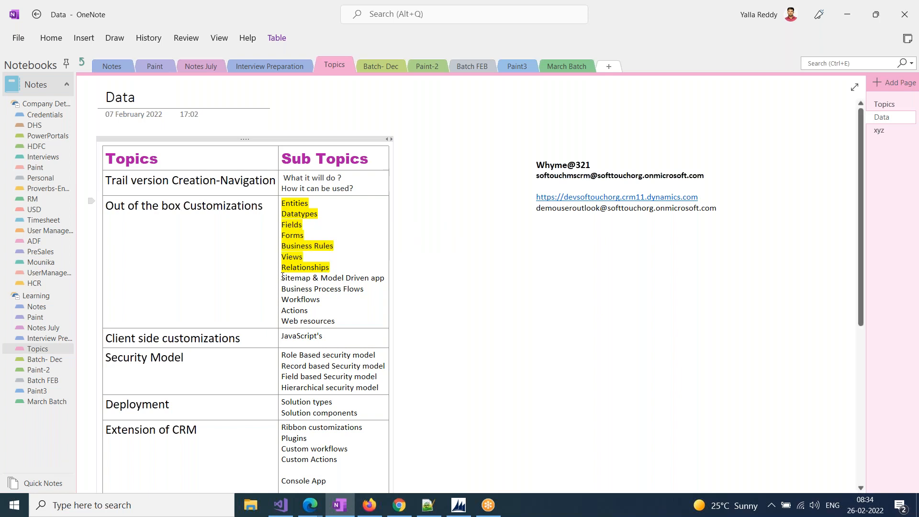
pyautogui.moveTo(282, 276); pyautogui.dragTo(385, 278)
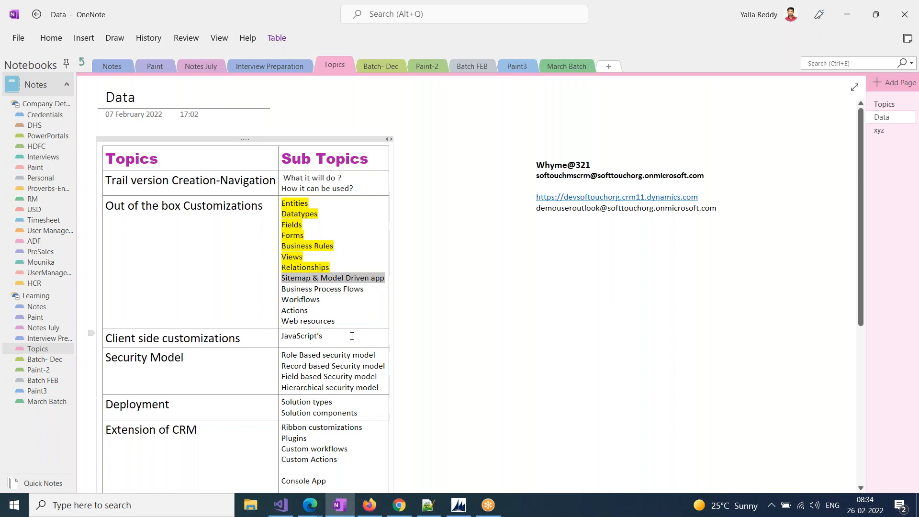
pyautogui.click(683, 22)
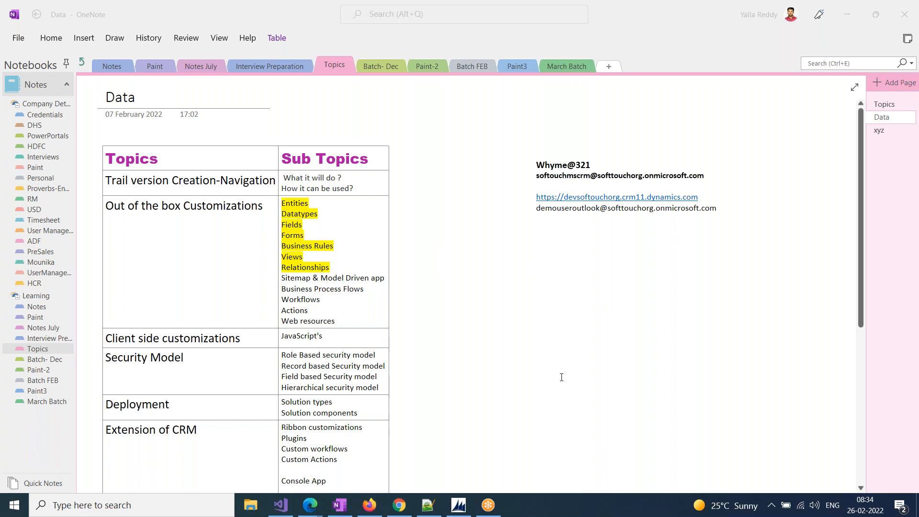